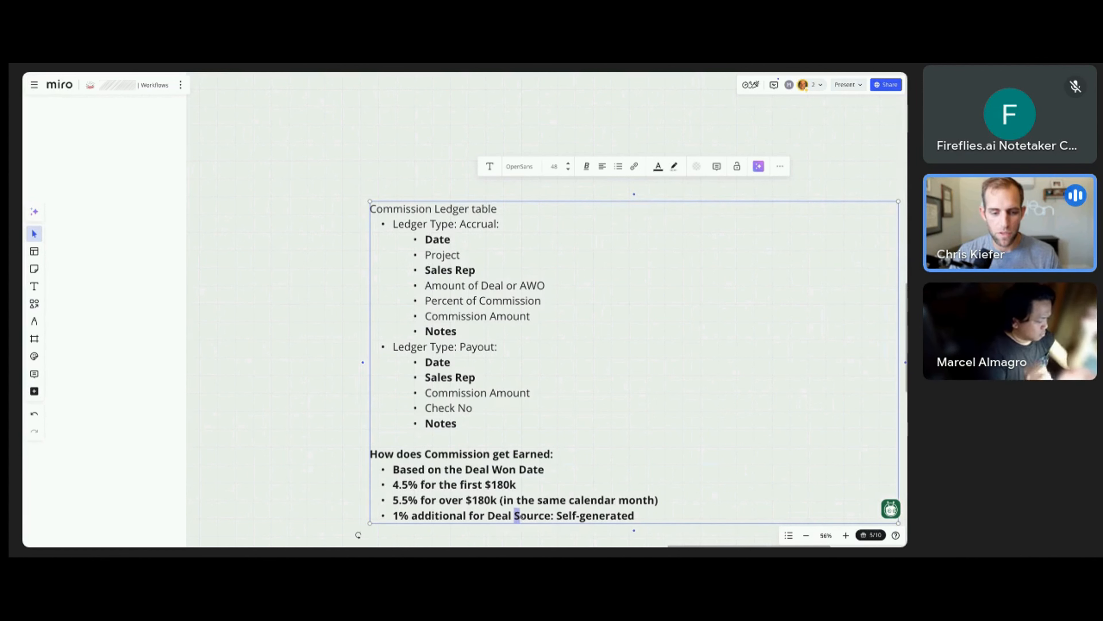
pyautogui.hotkey('shift', 'Right')
pyautogui.hotkey('shift', 'Right')
pyautogui.hotkey('shift', 'Right')
pyautogui.hotkey('shift', 'Right')
pyautogui.hotkey('shift', 'Right')
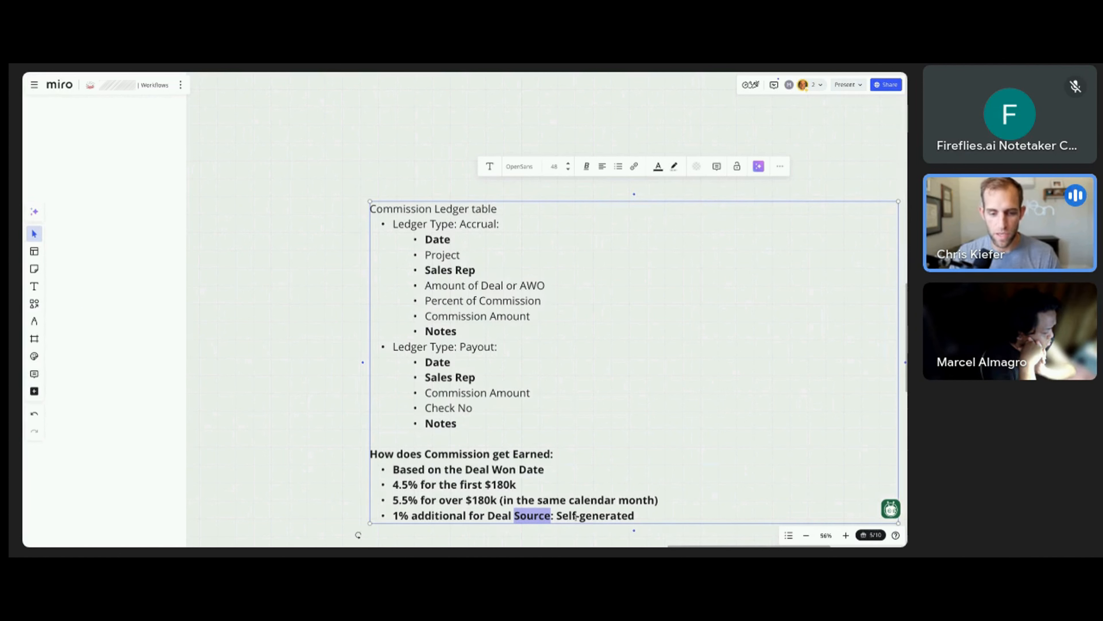
pyautogui.click(625, 517)
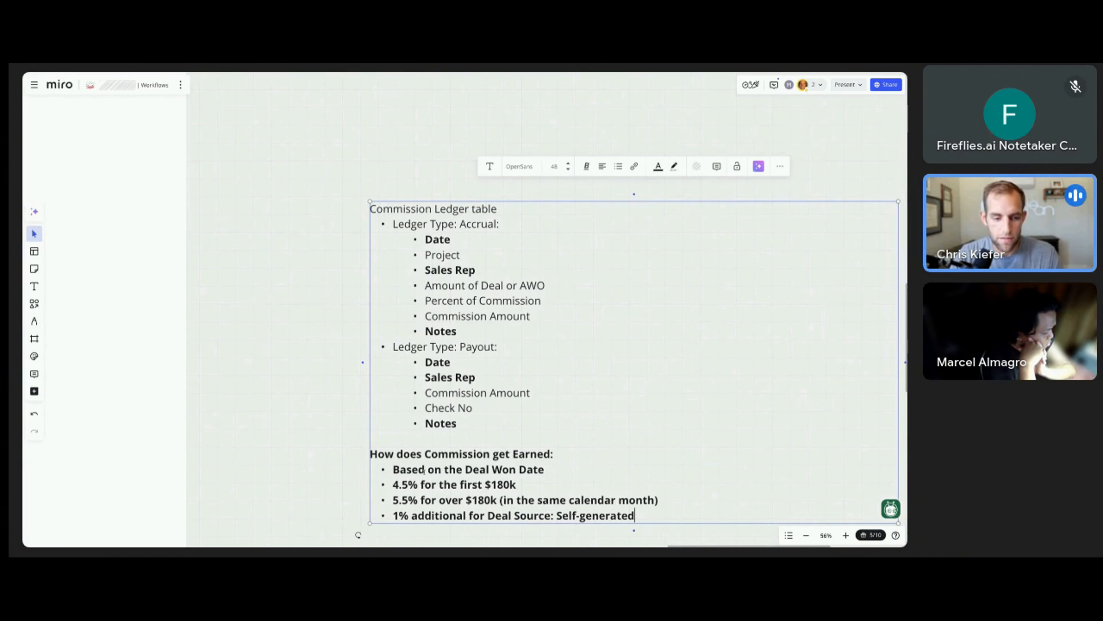
# - Add the bullet "AWOs count as well based on AWO created date/won date" after the Deal Won Date rule
pyautogui.click(549, 471)
pyautogui.press('Return')
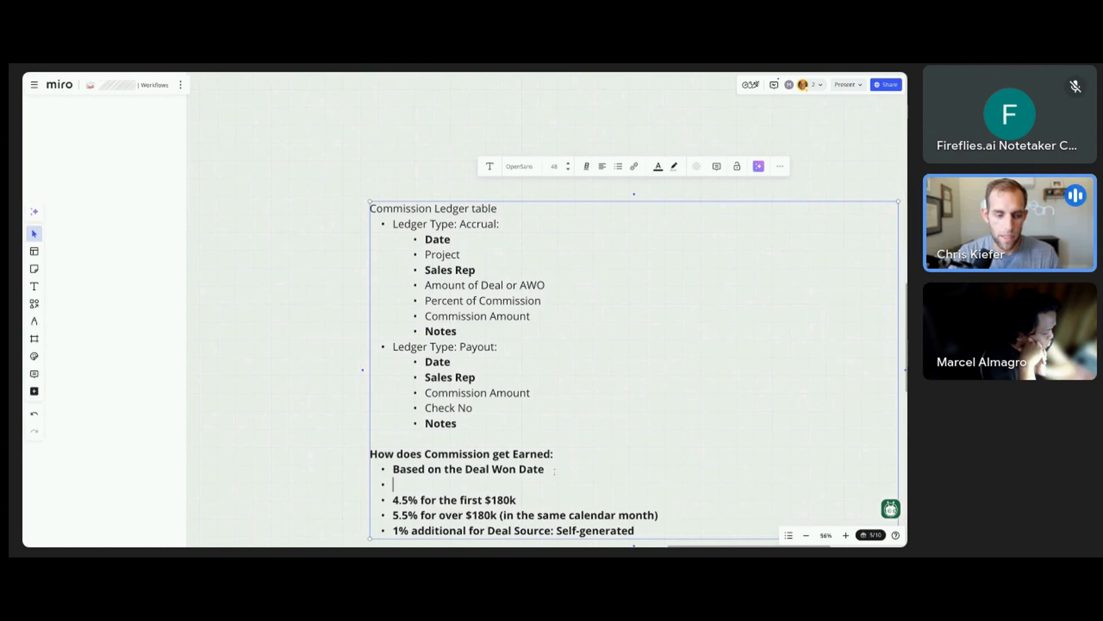
pyautogui.write('AWOs count as well,')
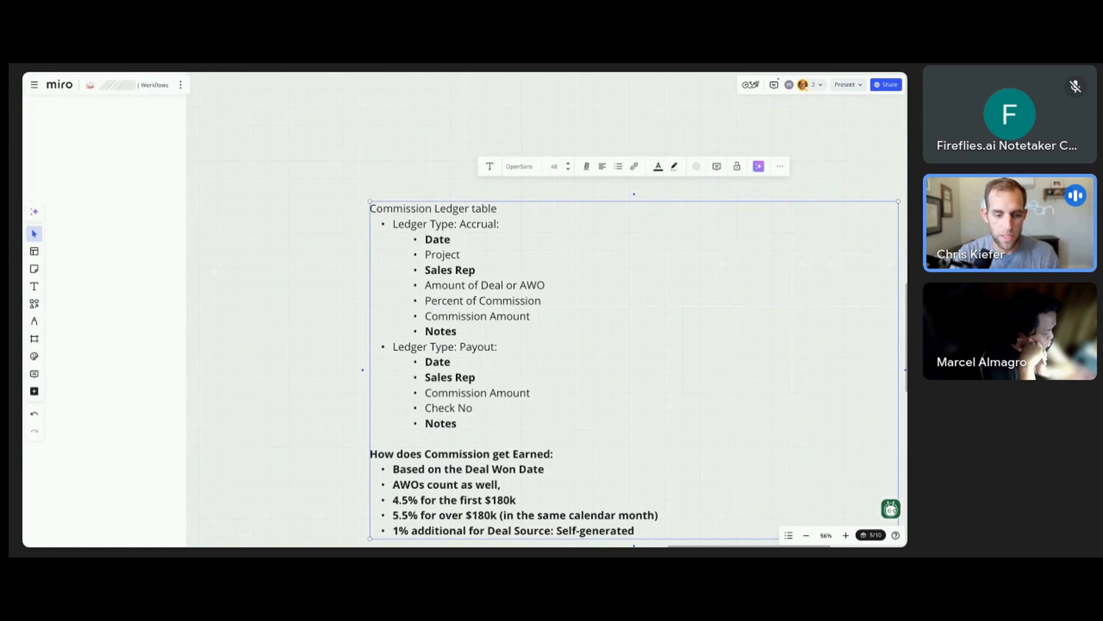
pyautogui.press('BackSpace')
pyautogui.write('based on AWO')
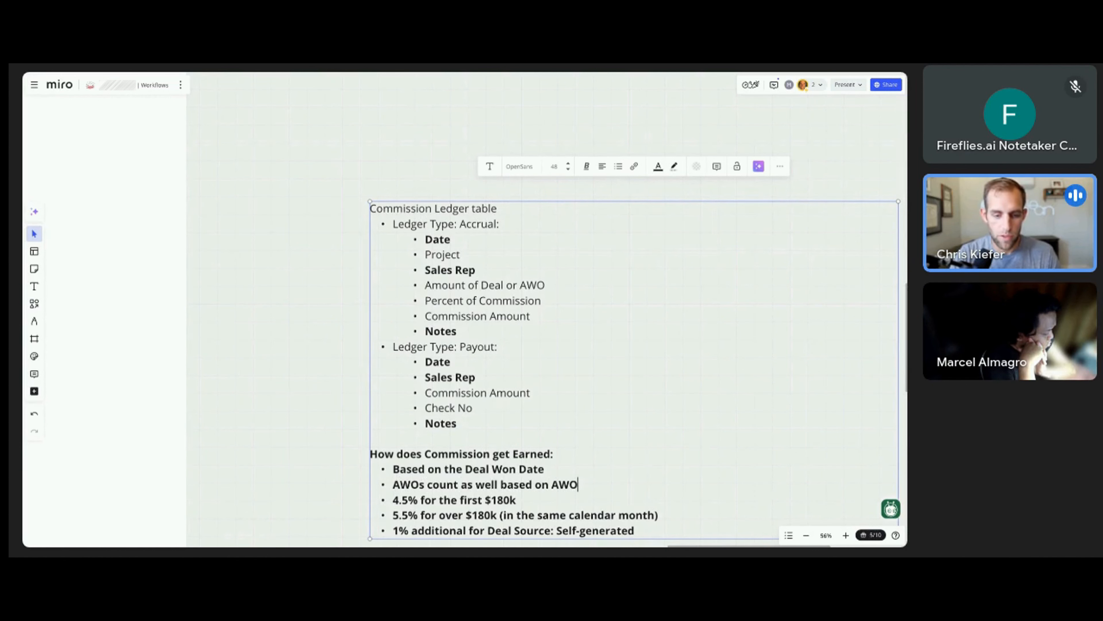
pyautogui.write(' create')
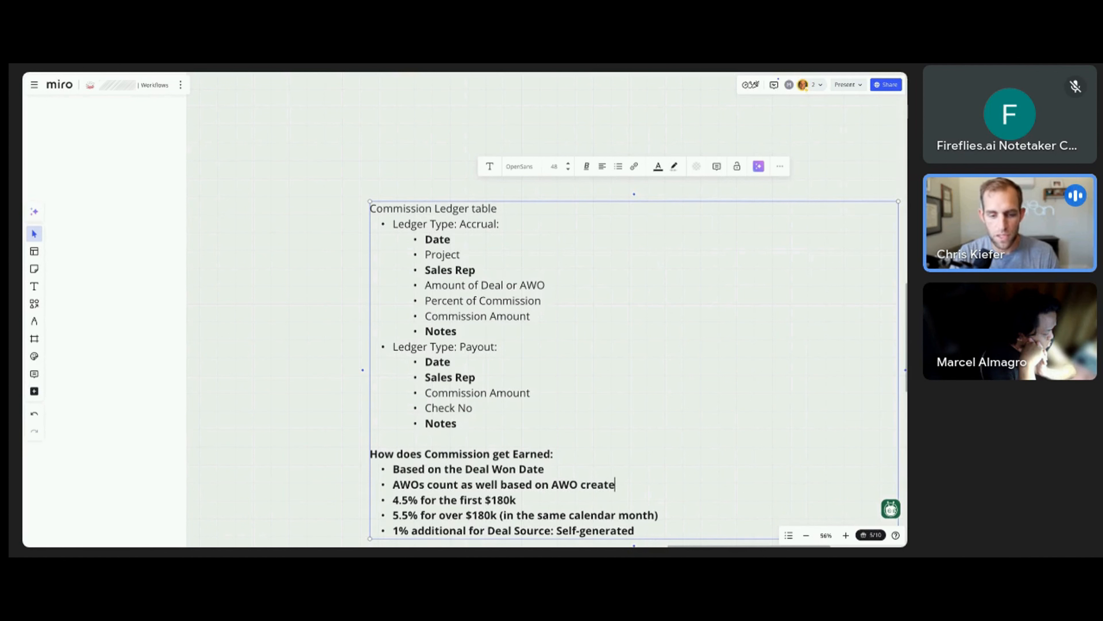
pyautogui.write('d date/won date')
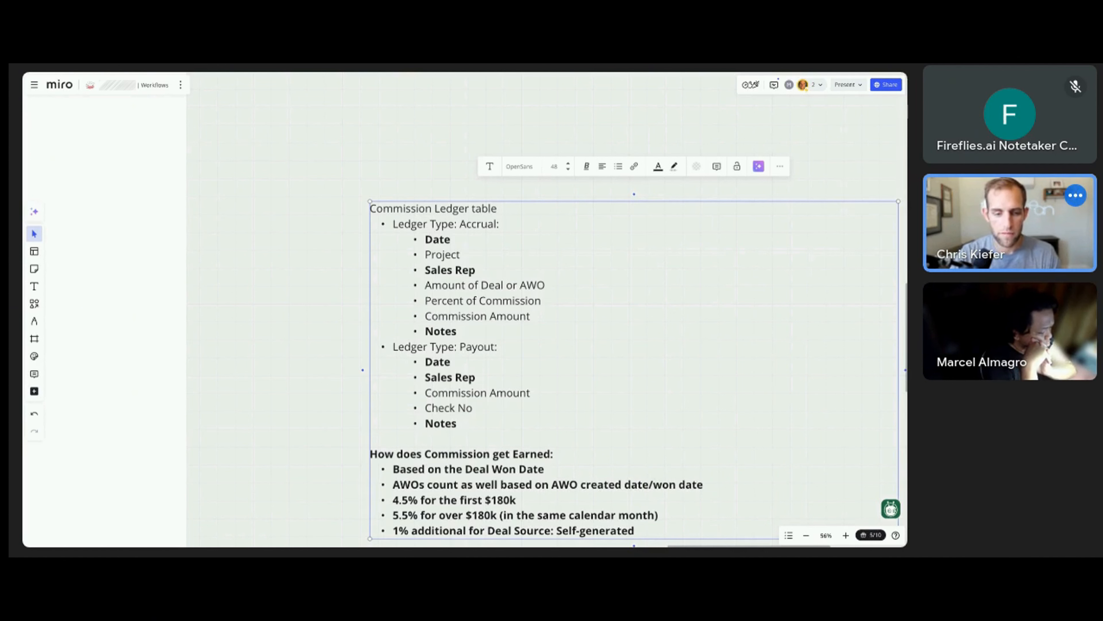
pyautogui.hscroll(1, 572, 473)
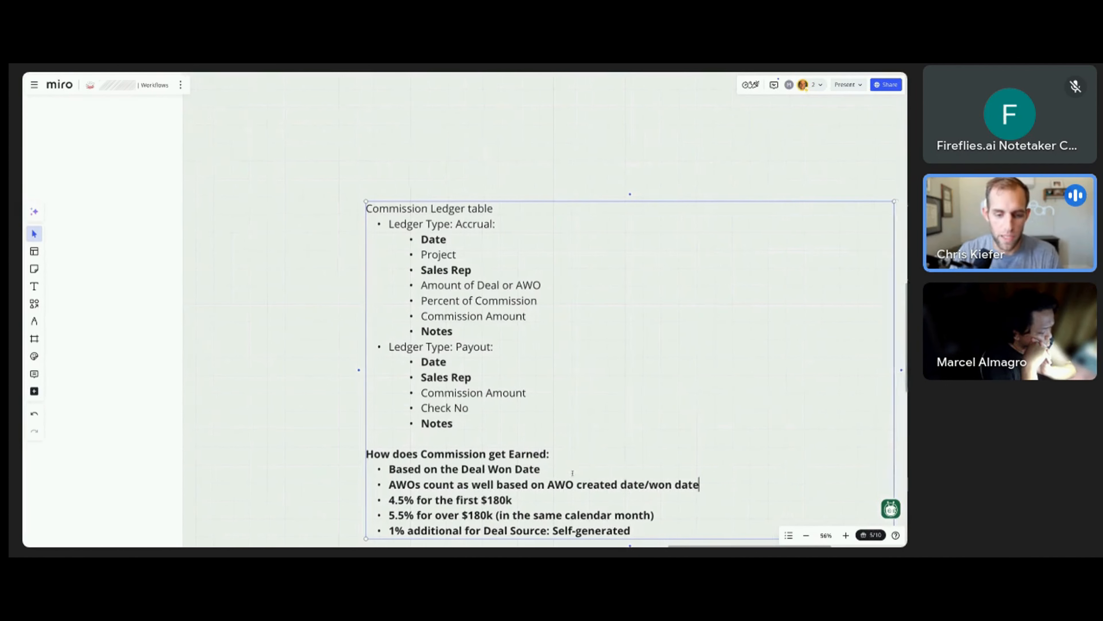
pyautogui.scroll(-2, 608, 486)
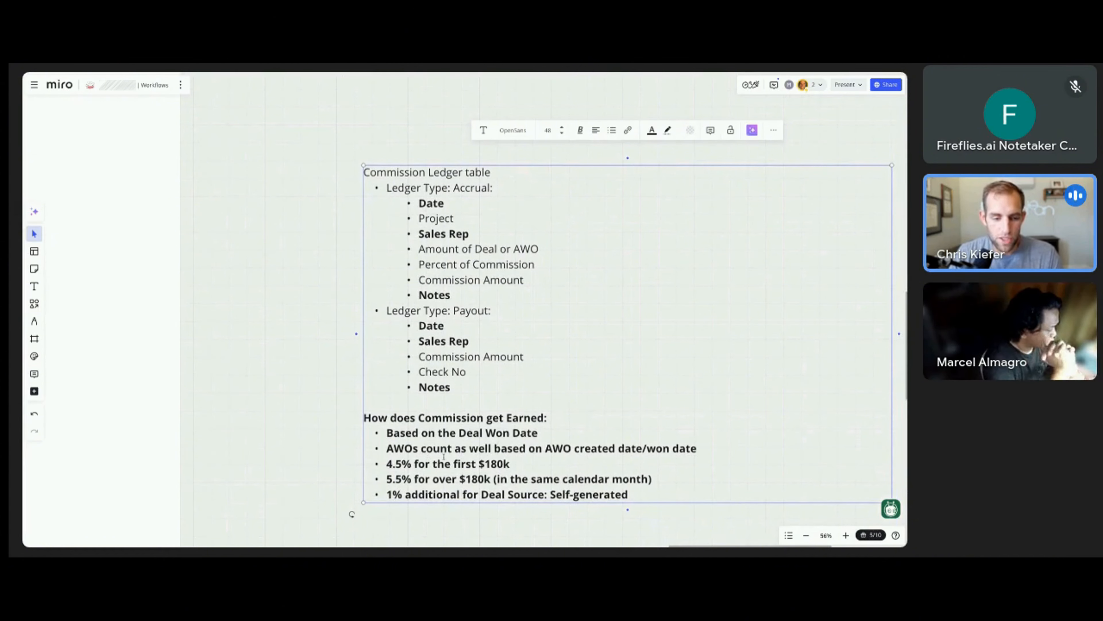
pyautogui.hscroll(2, 448, 304)
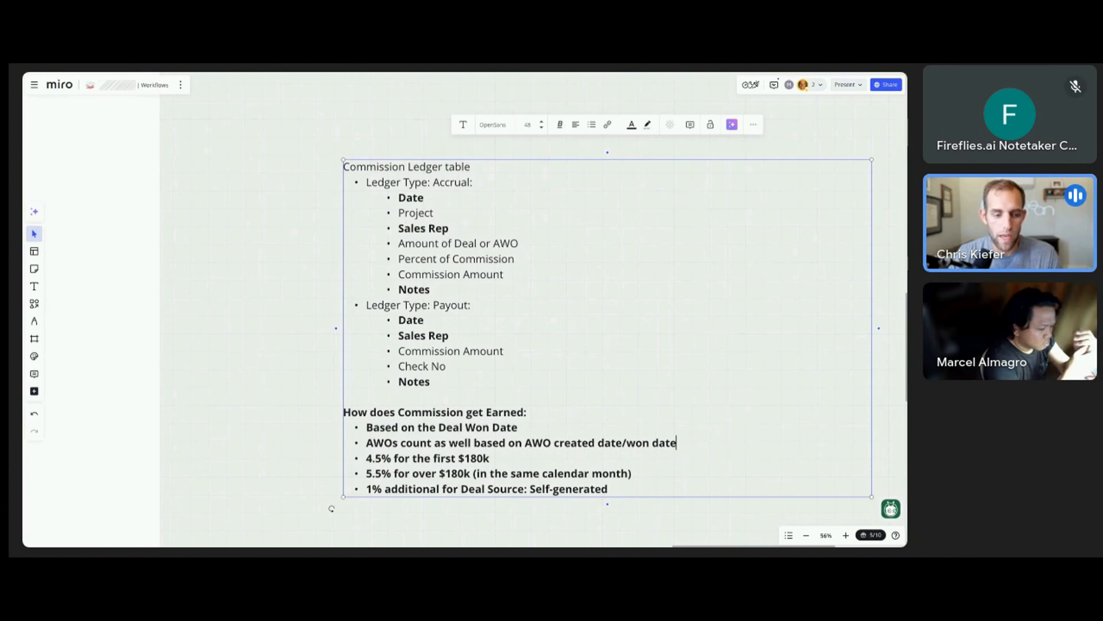
pyautogui.hscroll(1, 512, 320)
pyautogui.moveTo(359, 453); pyautogui.dragTo(367, 468)
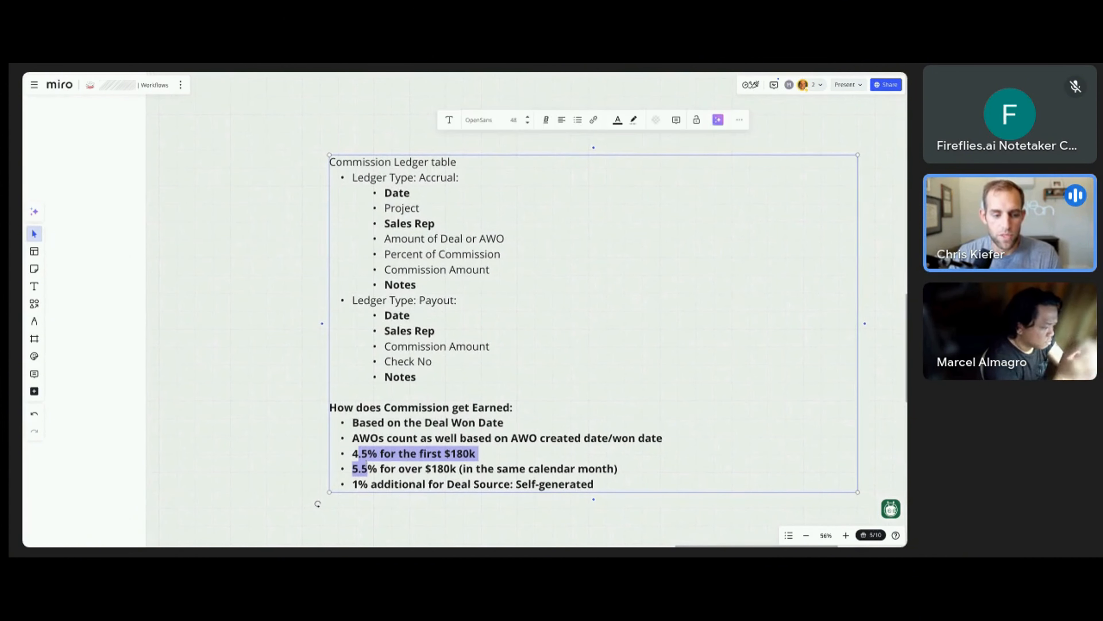
pyautogui.scroll(-1, 367, 469)
pyautogui.scroll(-1, 364, 465)
pyautogui.click(362, 463)
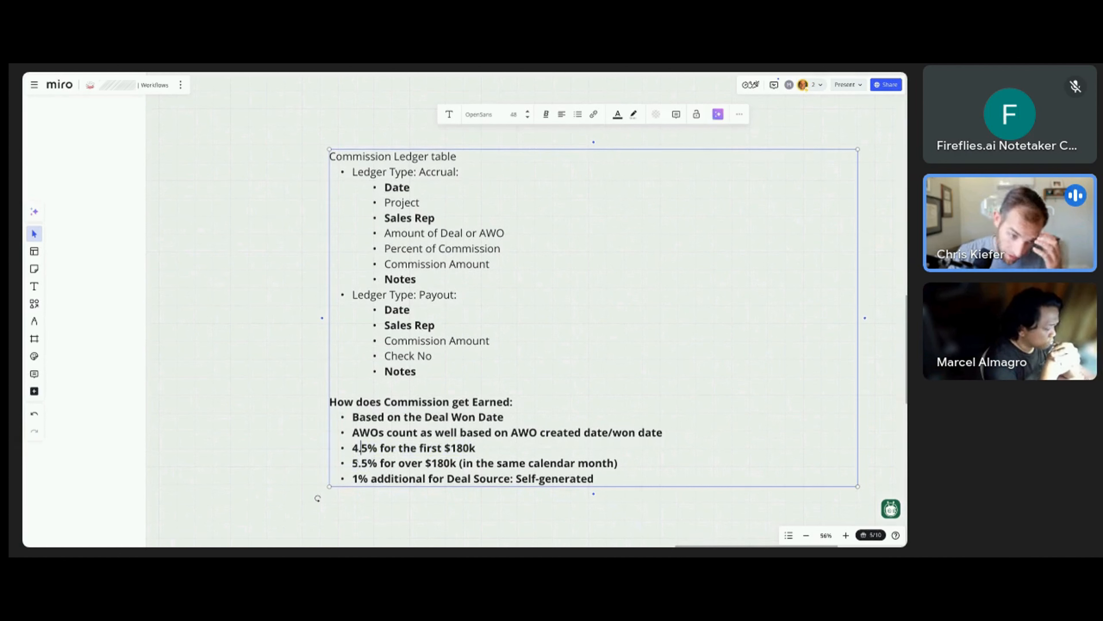
# - Move the "5.5% for over $180k (in the same calendar month)" rule beneath a new "V2 feature:" bullet at the end of the list
pyautogui.moveTo(352, 464); pyautogui.dragTo(630, 466)
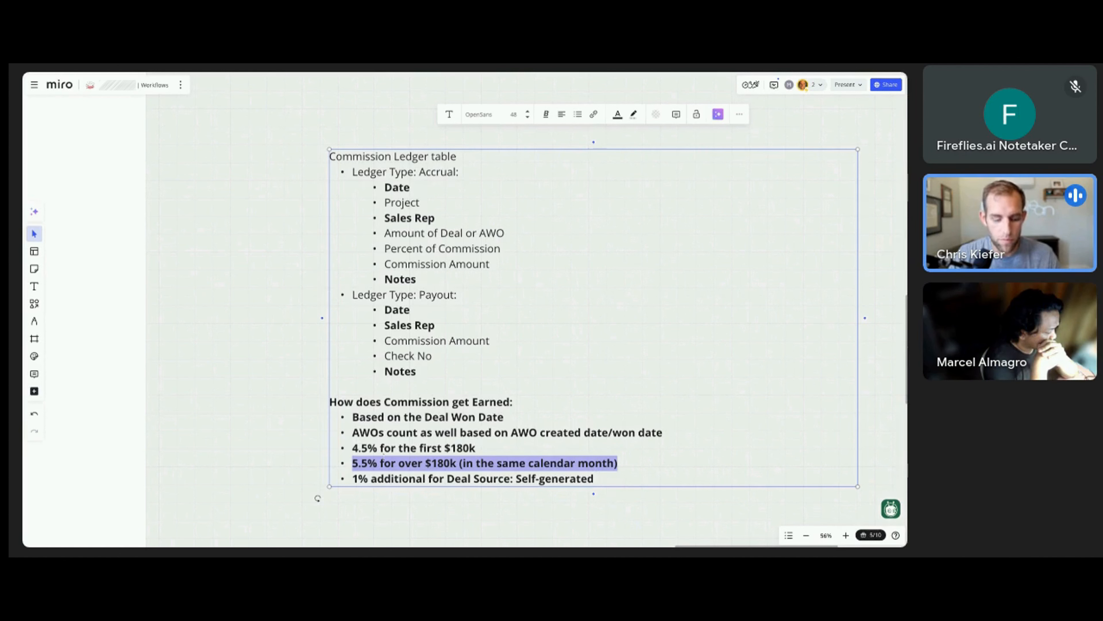
pyautogui.press('BackSpace')
pyautogui.press('BackSpace')
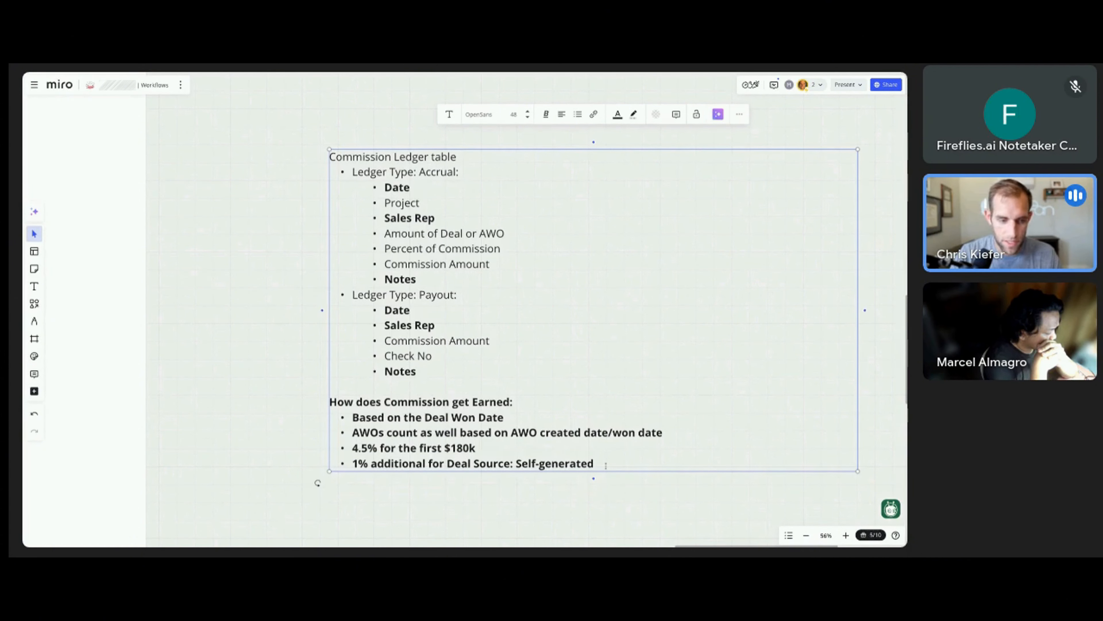
pyautogui.press('Return')
pyautogui.write('V2 fea')
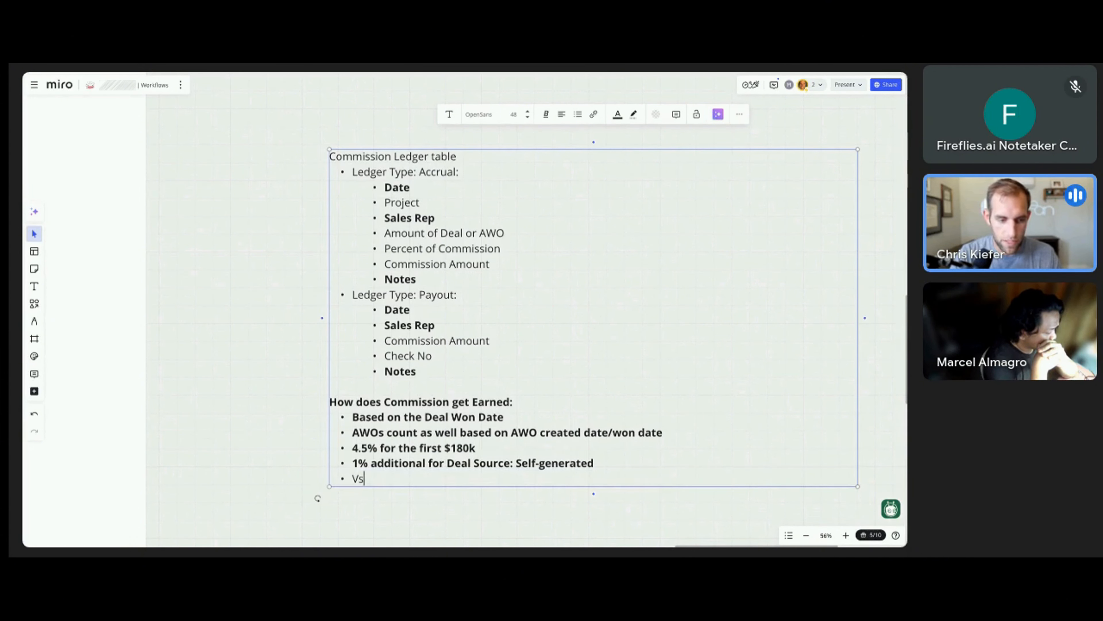
pyautogui.write('ture:')
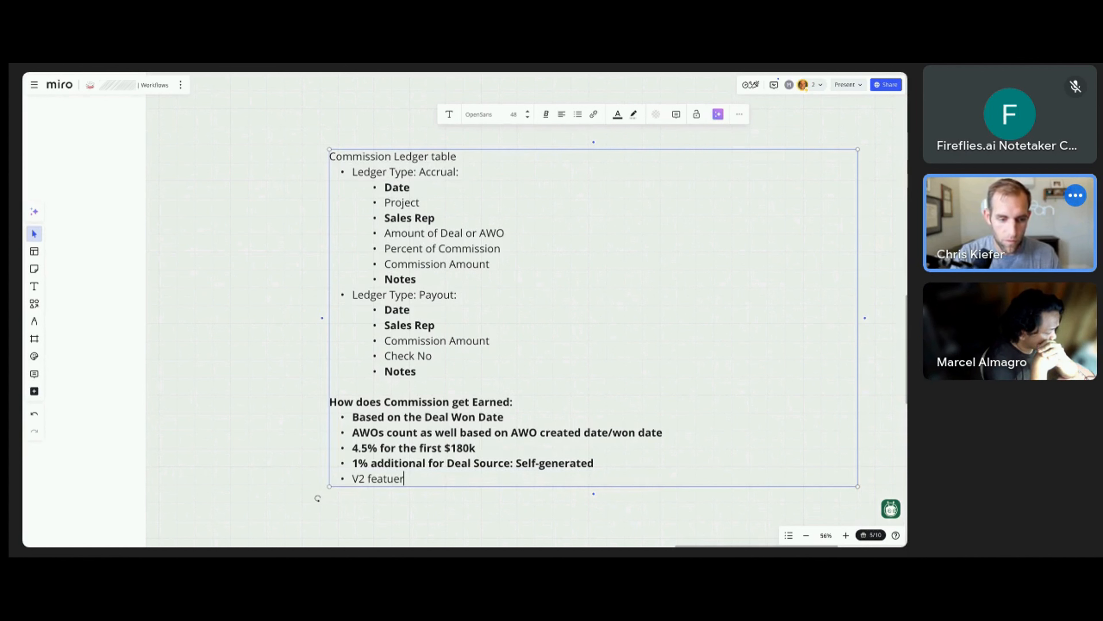
pyautogui.press('Return')
pyautogui.press('Tab')
pyautogui.write('5.5% for over $180k (in the same calendar month)')
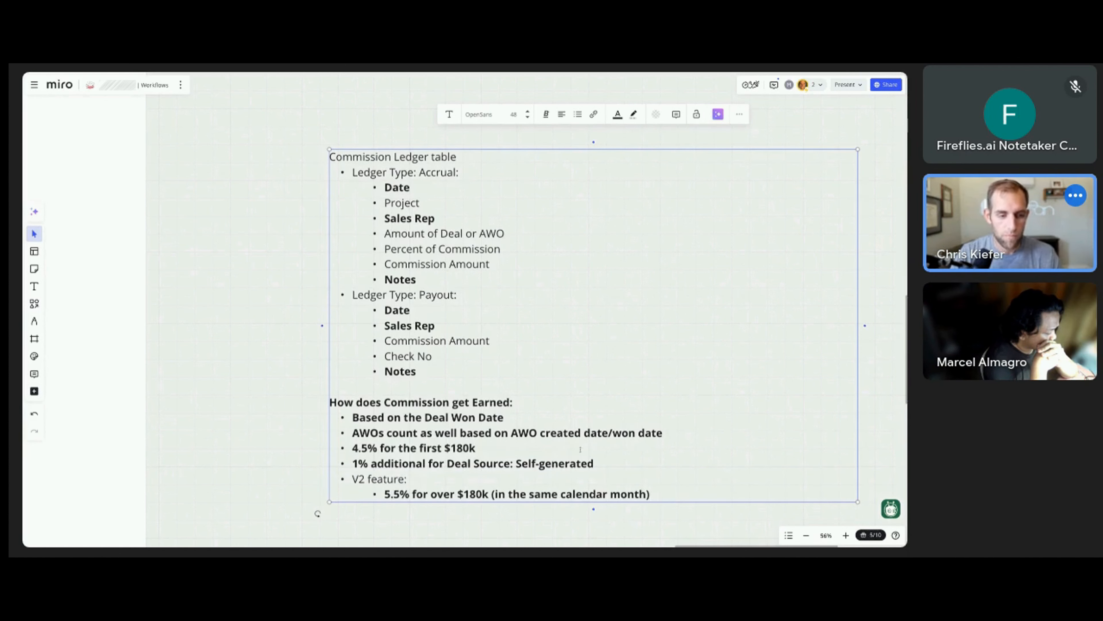
pyautogui.moveTo(623, 458); pyautogui.dragTo(351, 424)
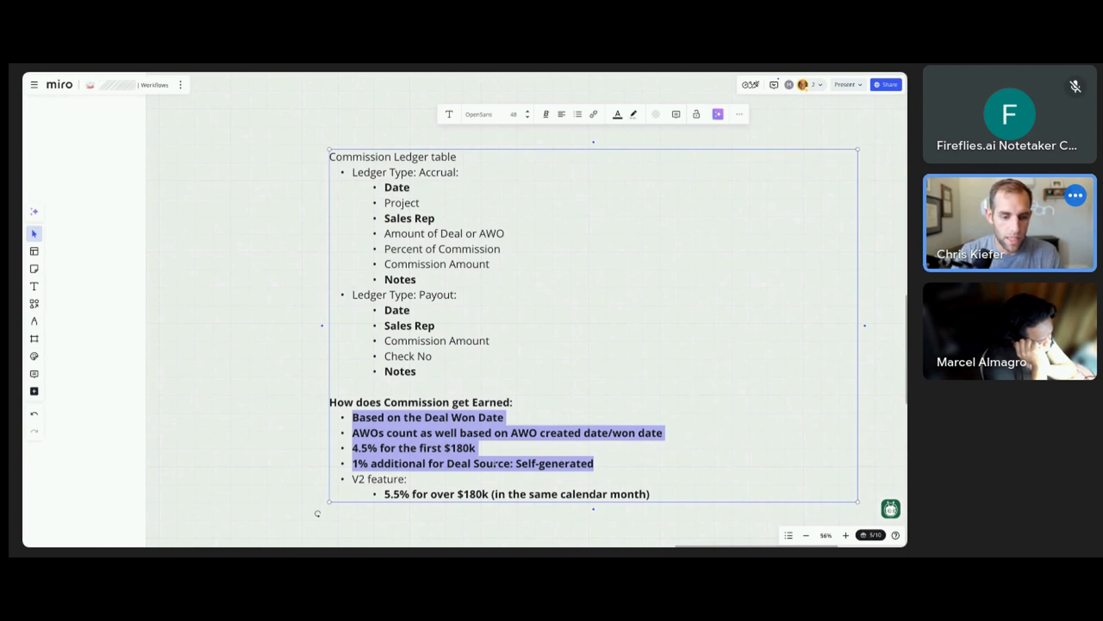
pyautogui.click(518, 463)
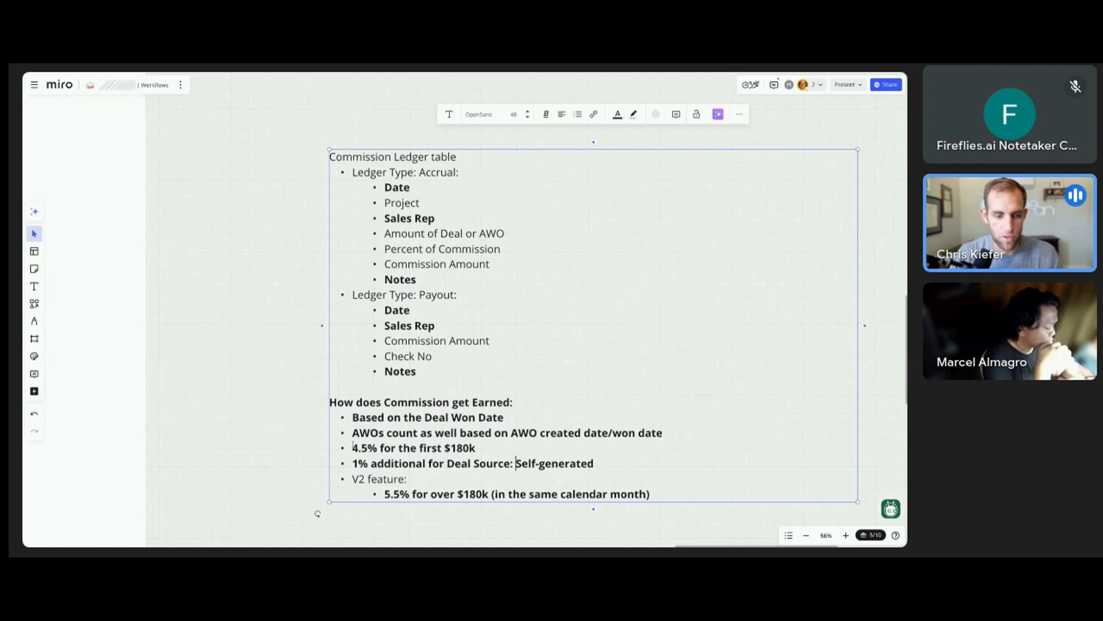
pyautogui.moveTo(352, 172); pyautogui.dragTo(416, 280)
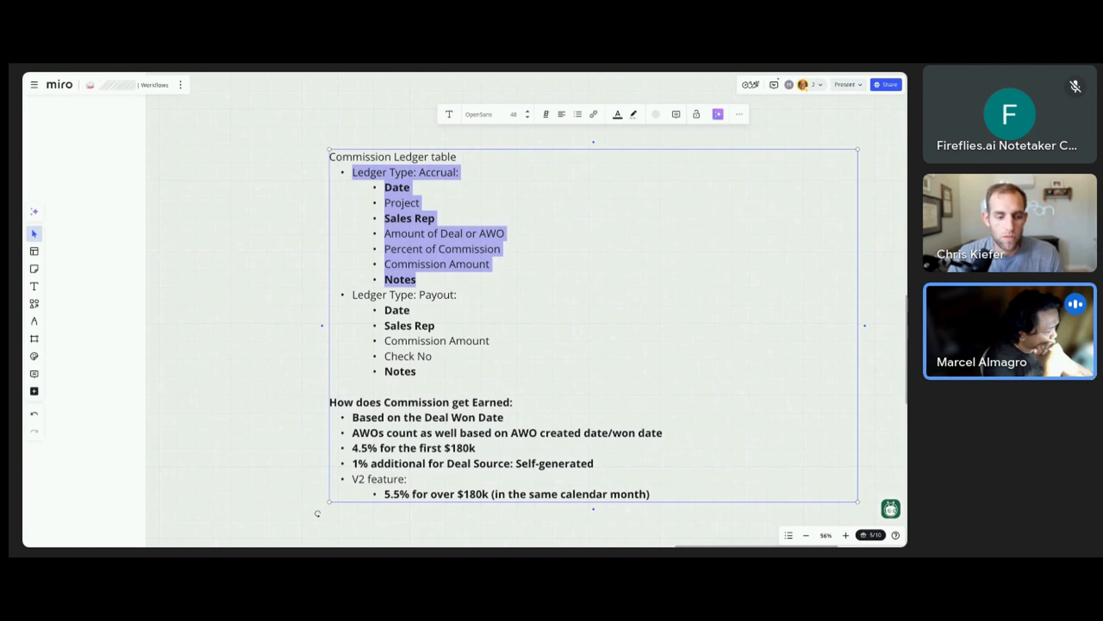
# - Add an "Automation:" heading below the commission rules and start a bulleted list under it
pyautogui.click(663, 496)
pyautogui.press('Return')
pyautogui.press('Return')
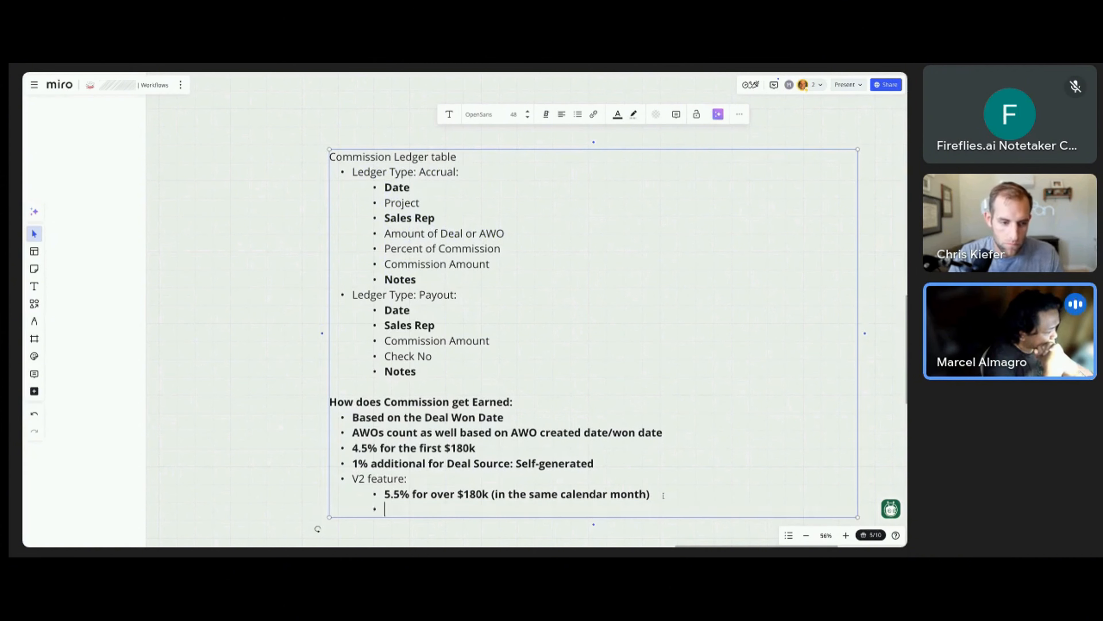
pyautogui.write('Automation:')
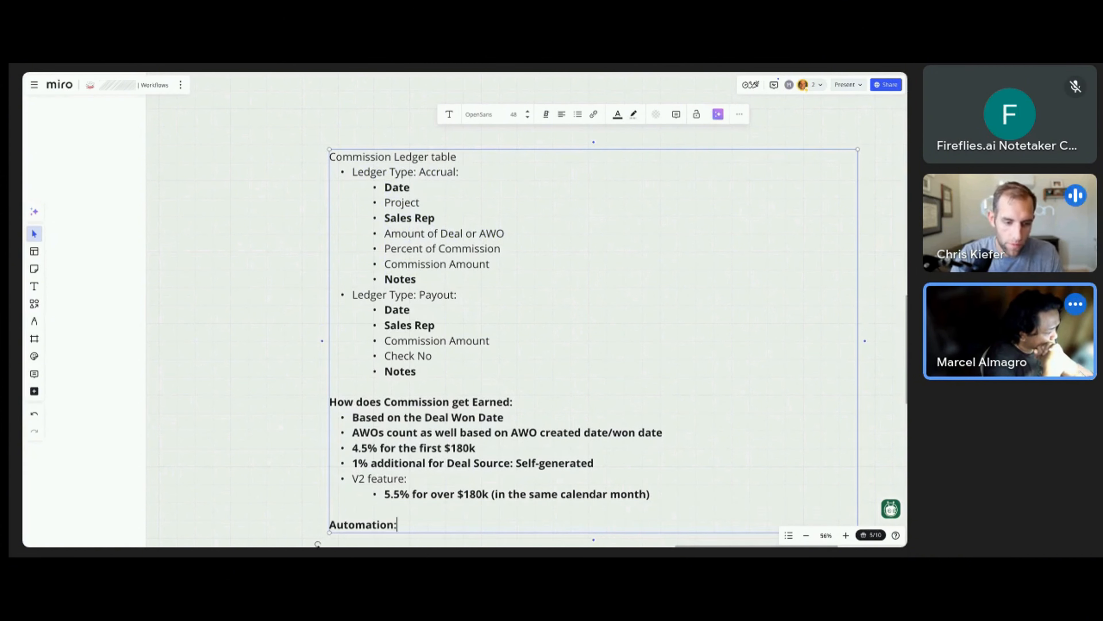
pyautogui.press('Return')
pyautogui.scroll(-2, 595, 132)
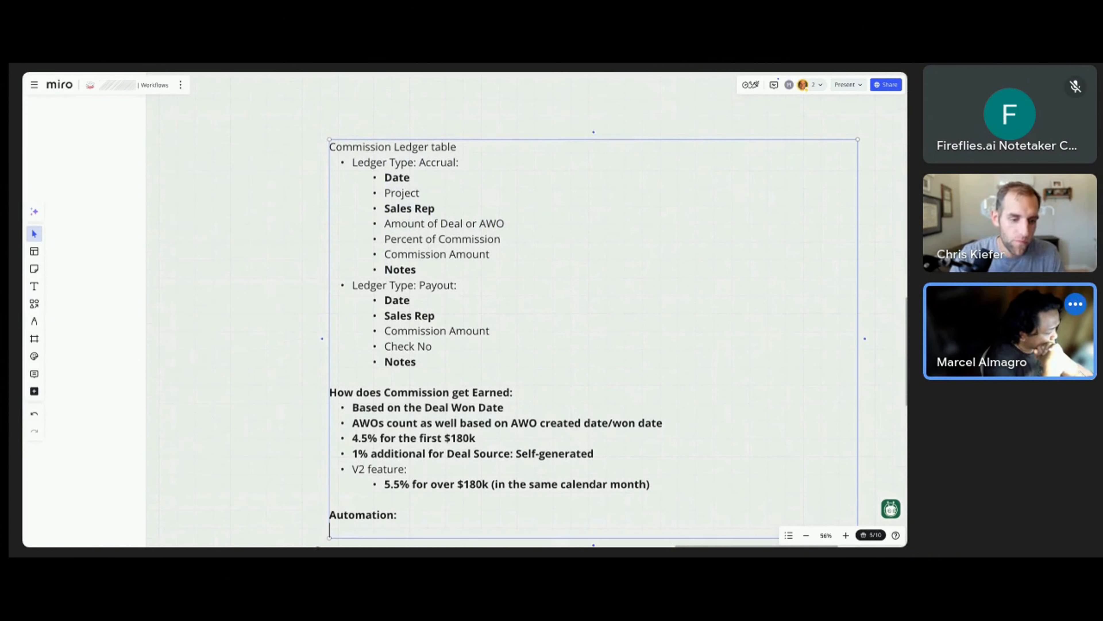
pyautogui.click(578, 106)
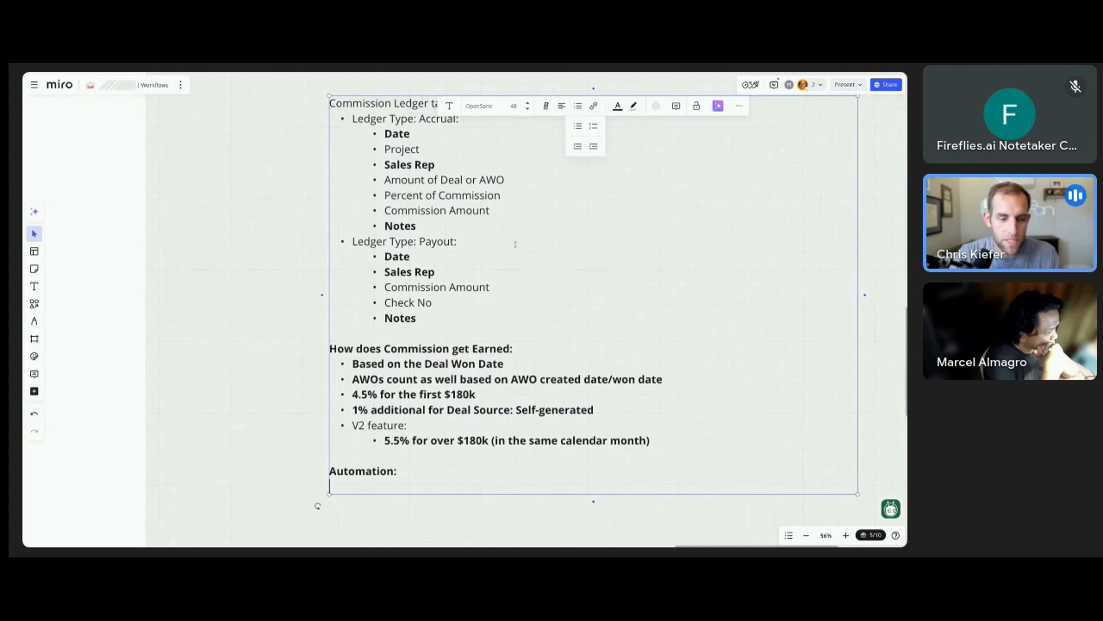
pyautogui.click(577, 126)
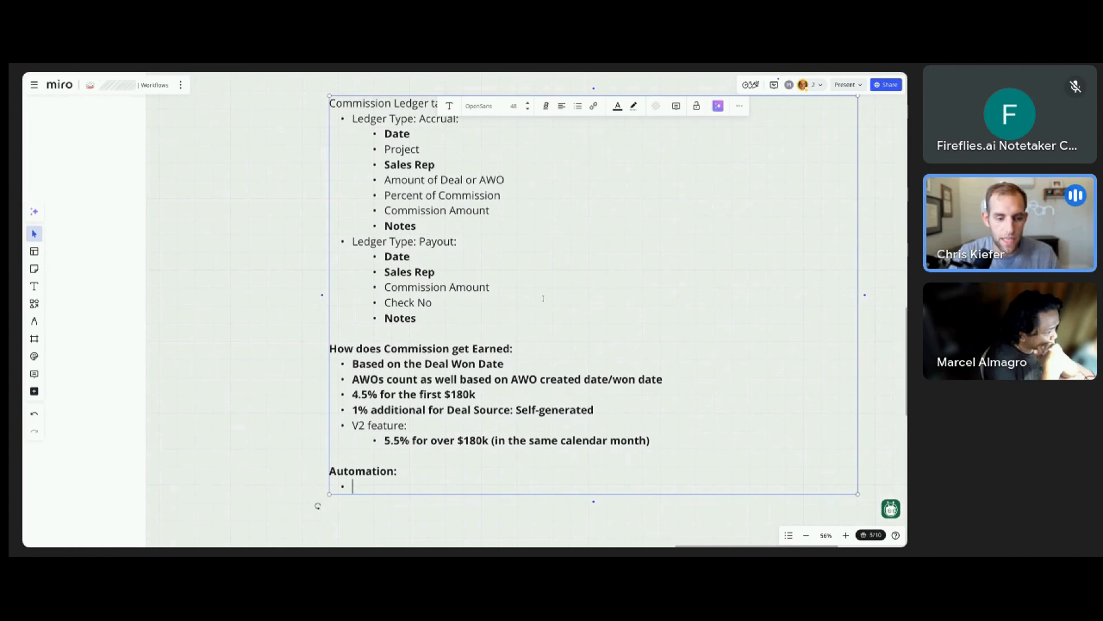
# - Write "When record matches conditions:" as the first Automation bullet and start a nested bullet under it
pyautogui.write('When f')
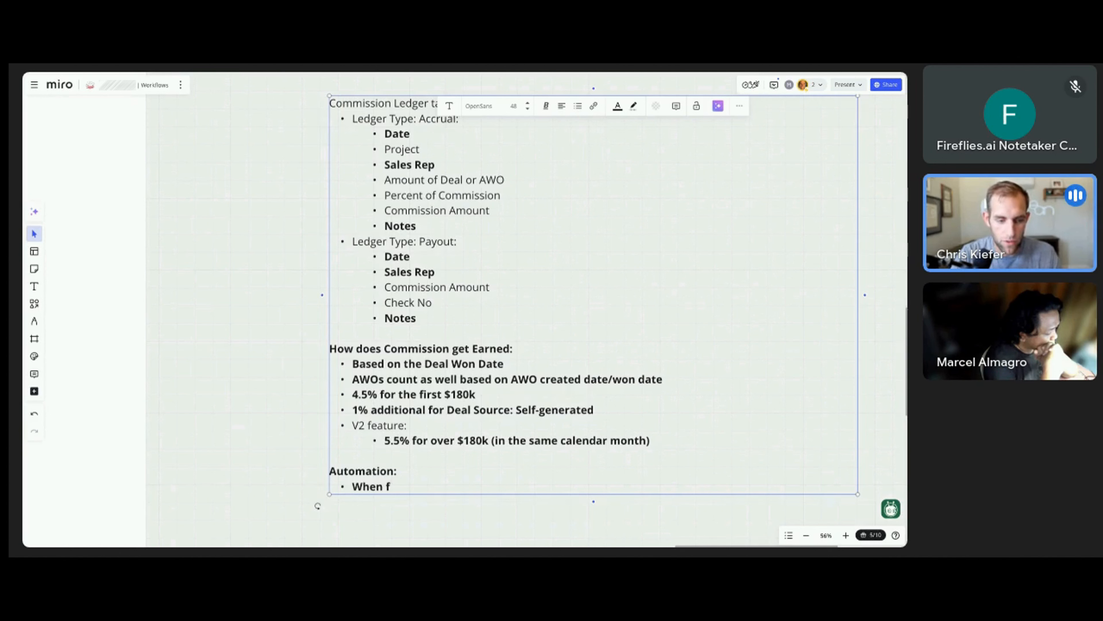
pyautogui.press('BackSpace')
pyautogui.write('record matche')
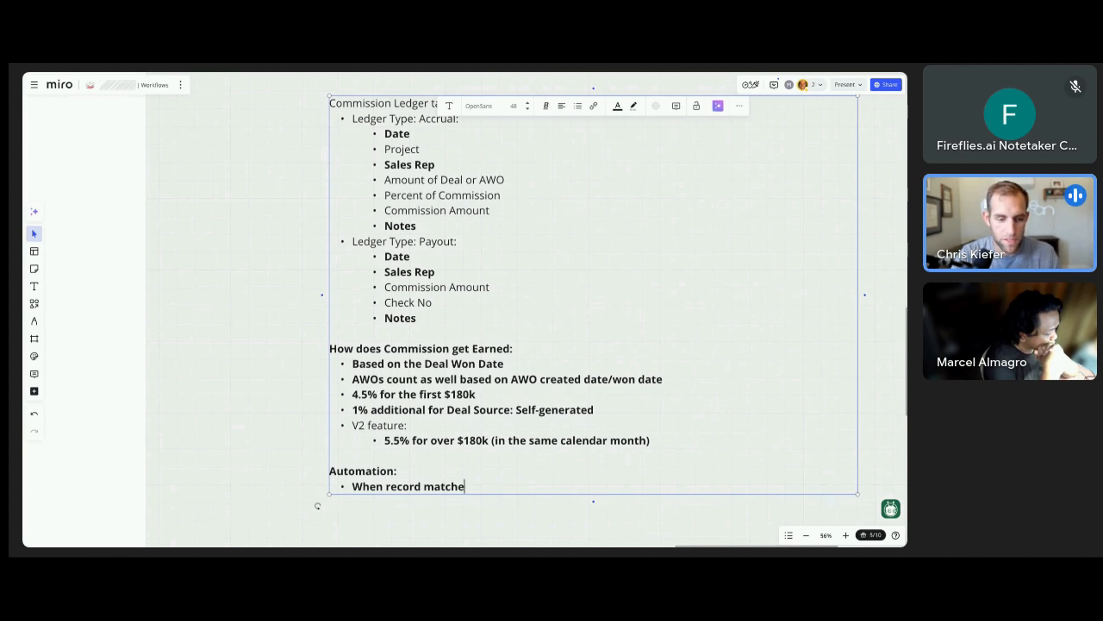
pyautogui.write('s conditions:')
pyautogui.press('Return')
pyautogui.press('Tab')
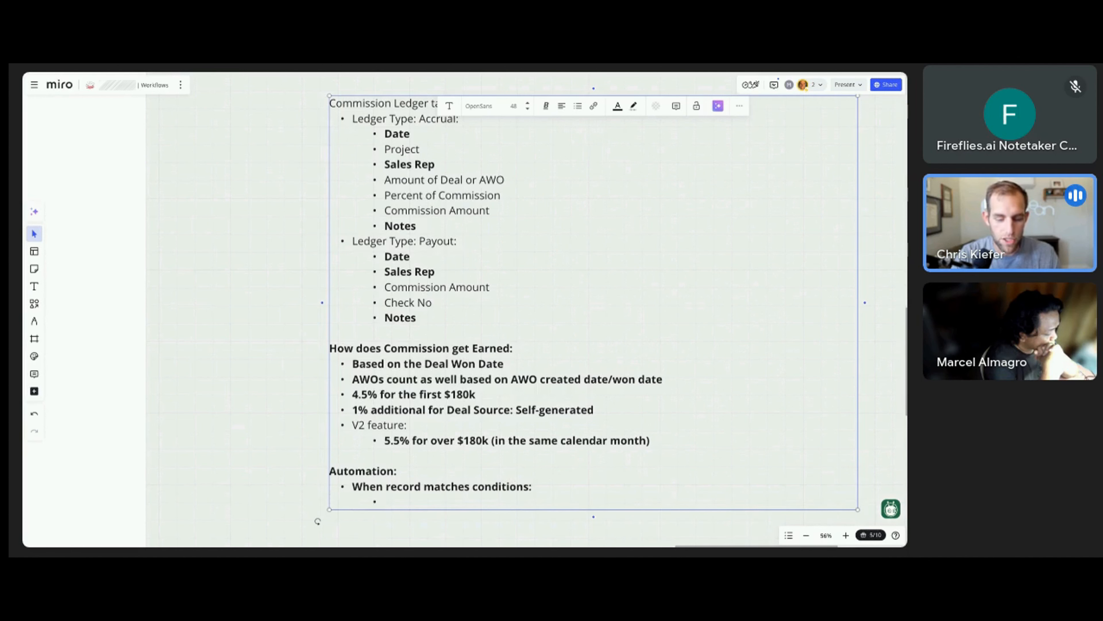
pyautogui.write('new p')
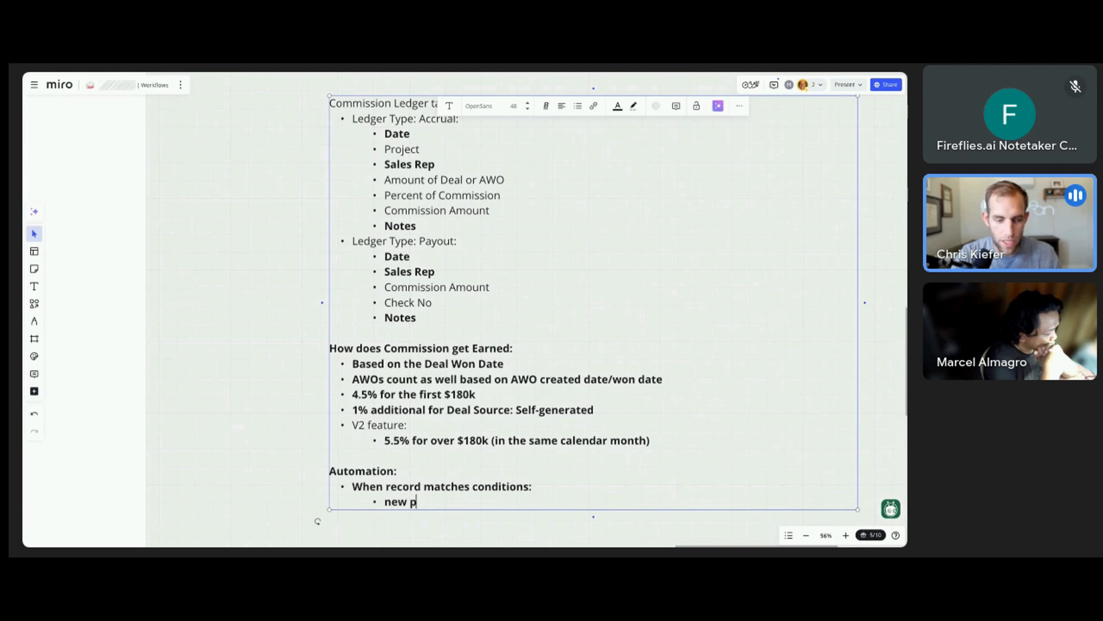
pyautogui.press('BackSpace')
pyautogui.press('BackSpace')
pyautogui.press('BackSpace')
pyautogui.press('BackSpace')
pyautogui.press('BackSpace')
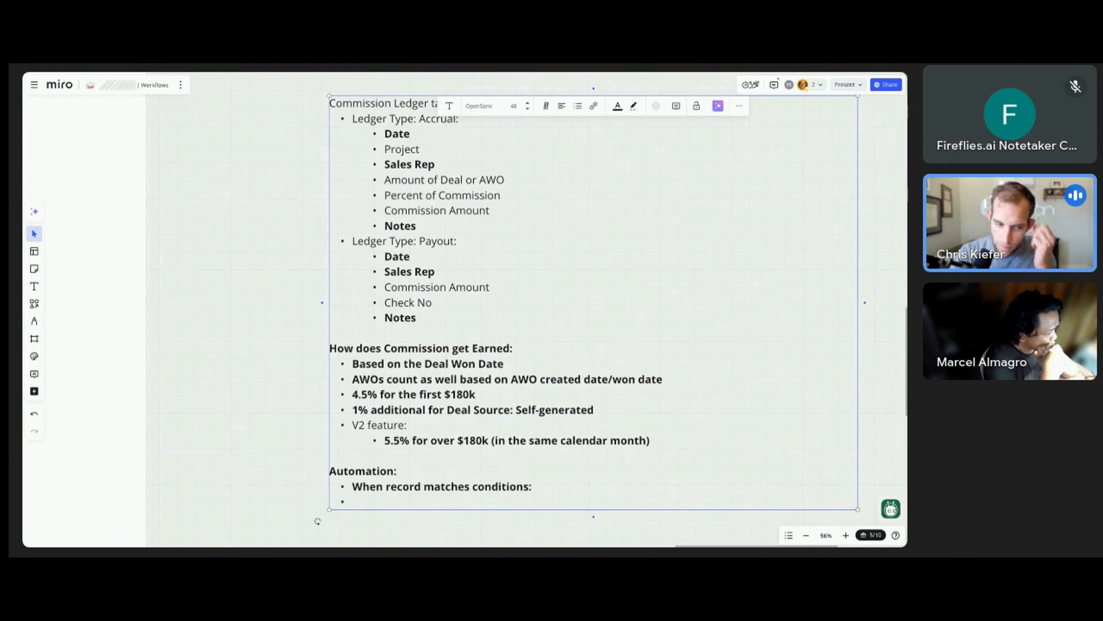
pyautogui.press('BackSpace')
pyautogui.press('Return')
pyautogui.press('Tab')
# - Write "Project Record" as the nested bullet under the matching-conditions line and add "deal name name exists" as the next bullet
pyautogui.write('Proj')
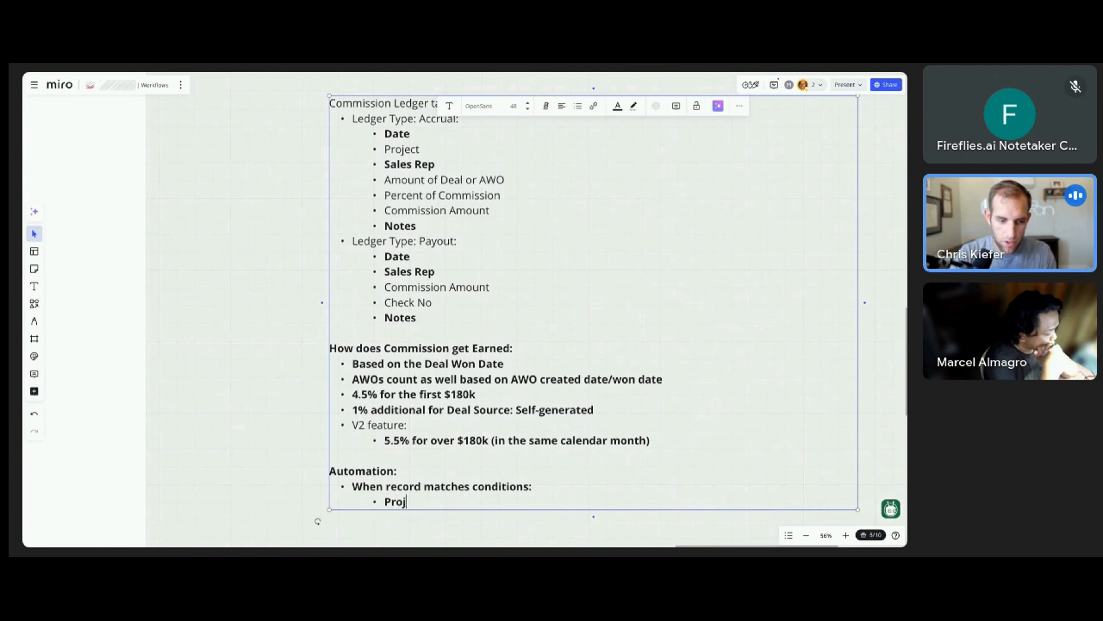
pyautogui.write('ect Record')
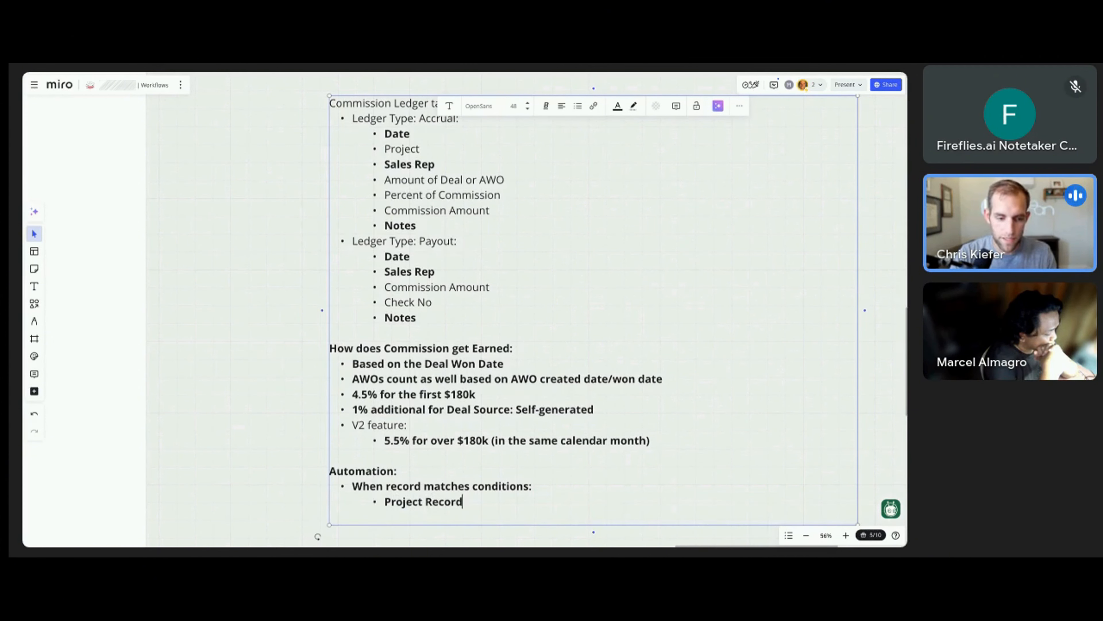
pyautogui.press('Return')
pyautogui.write('dae')
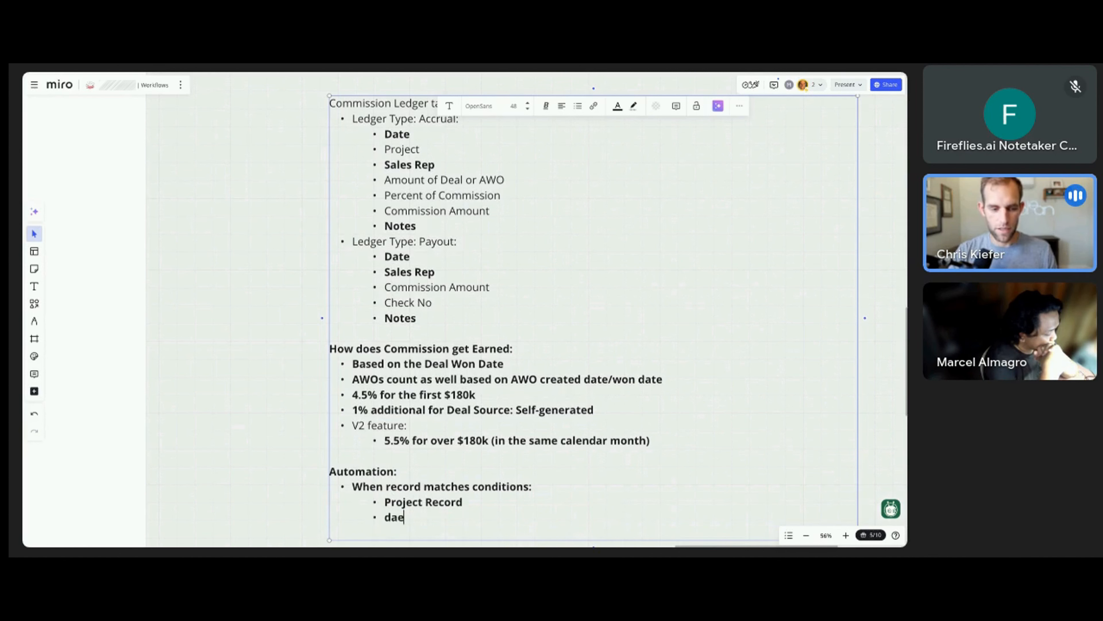
pyautogui.press('BackSpace')
pyautogui.press('BackSpace')
pyautogui.write('eal name')
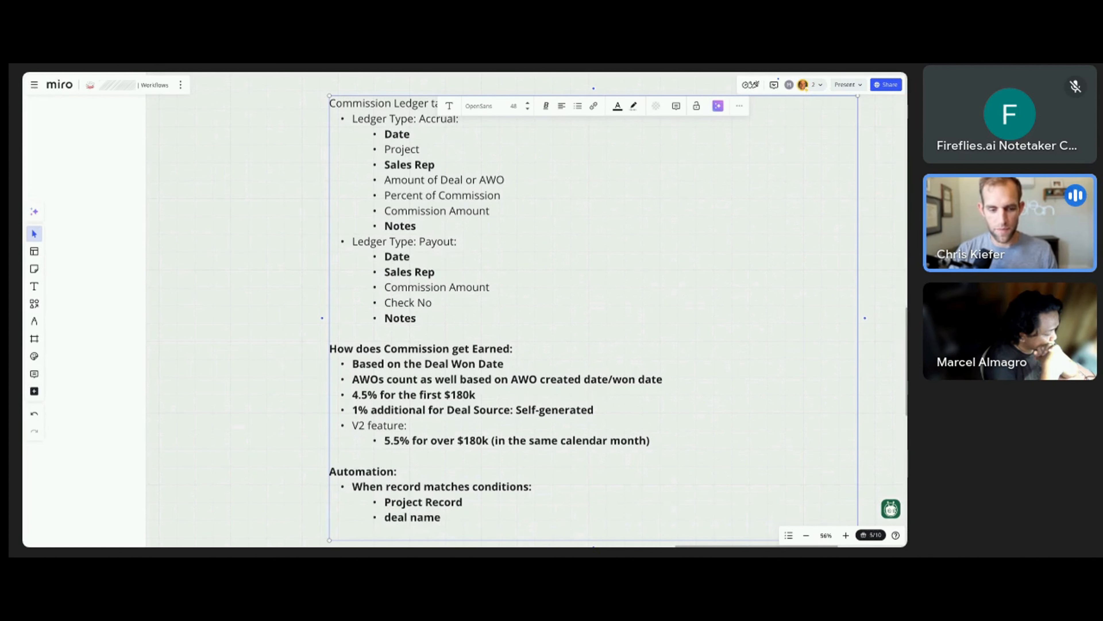
pyautogui.write(' name exists')
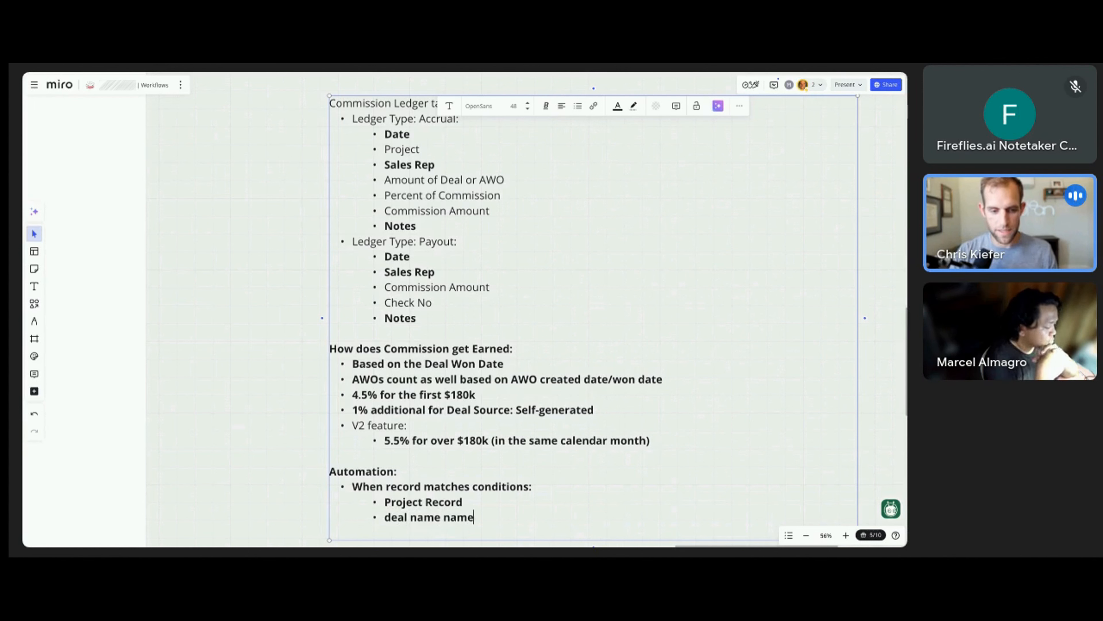
# - Add the condition bullets "sales reps exists", "deal amount exists" and "won date exists" below the deal name condition
pyautogui.press('Return')
pyautogui.write('sales r')
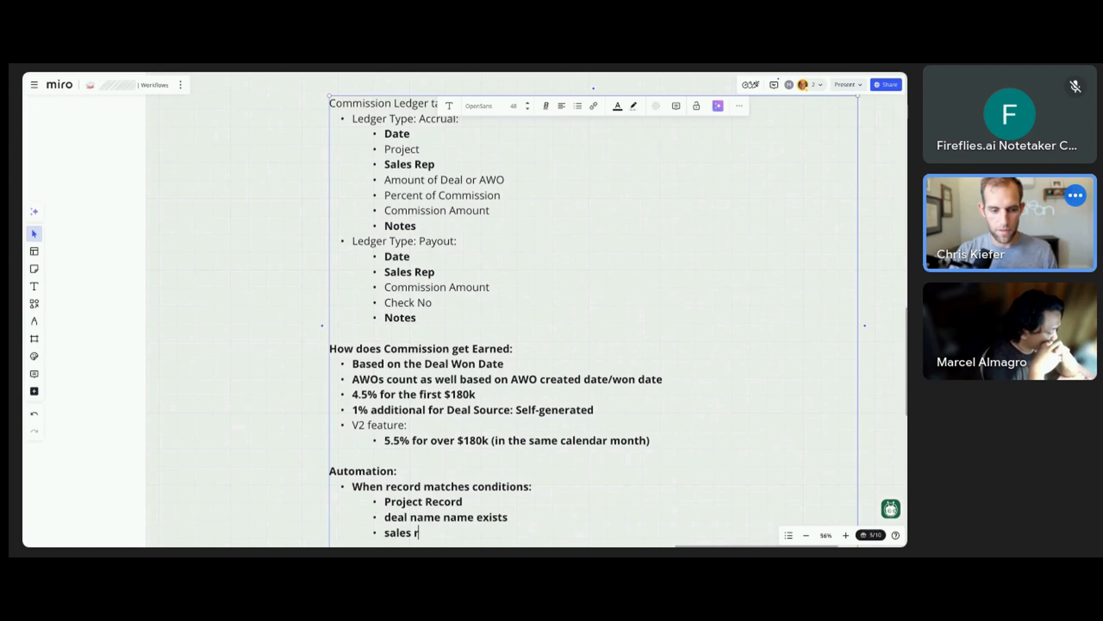
pyautogui.write('eps exists')
pyautogui.press('Return')
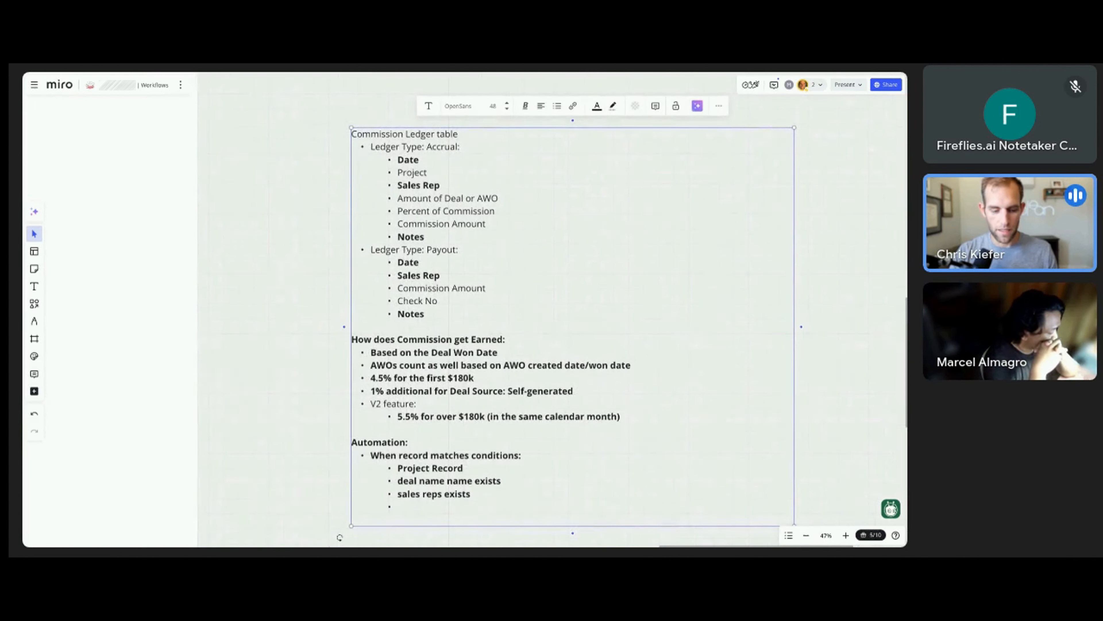
pyautogui.write('deal amount')
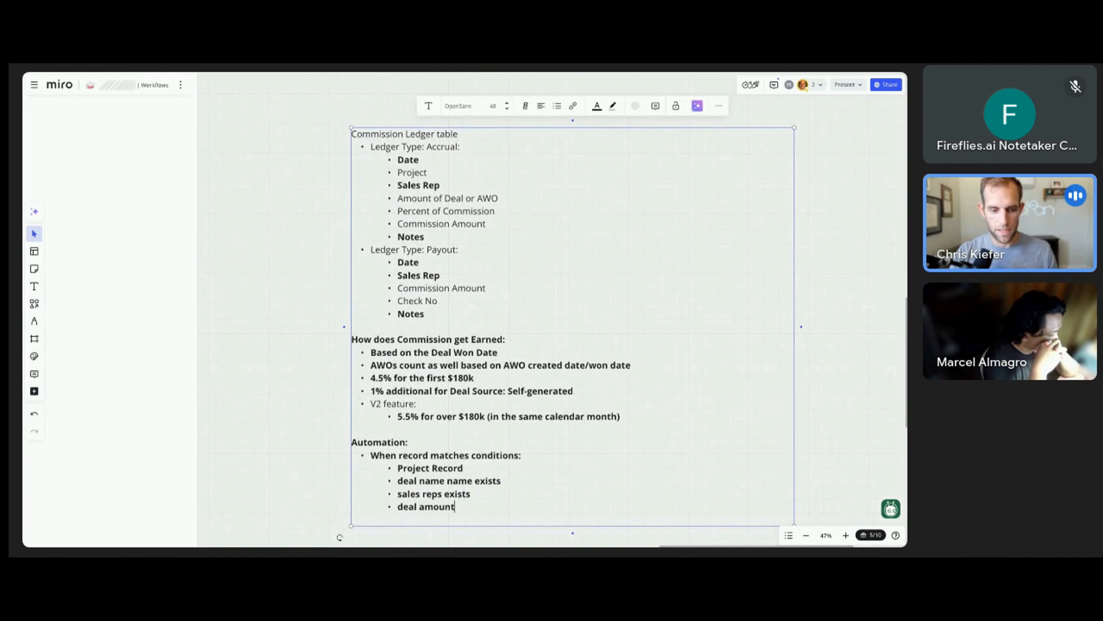
pyautogui.write(' exists')
pyautogui.press('Return')
pyautogui.write('won')
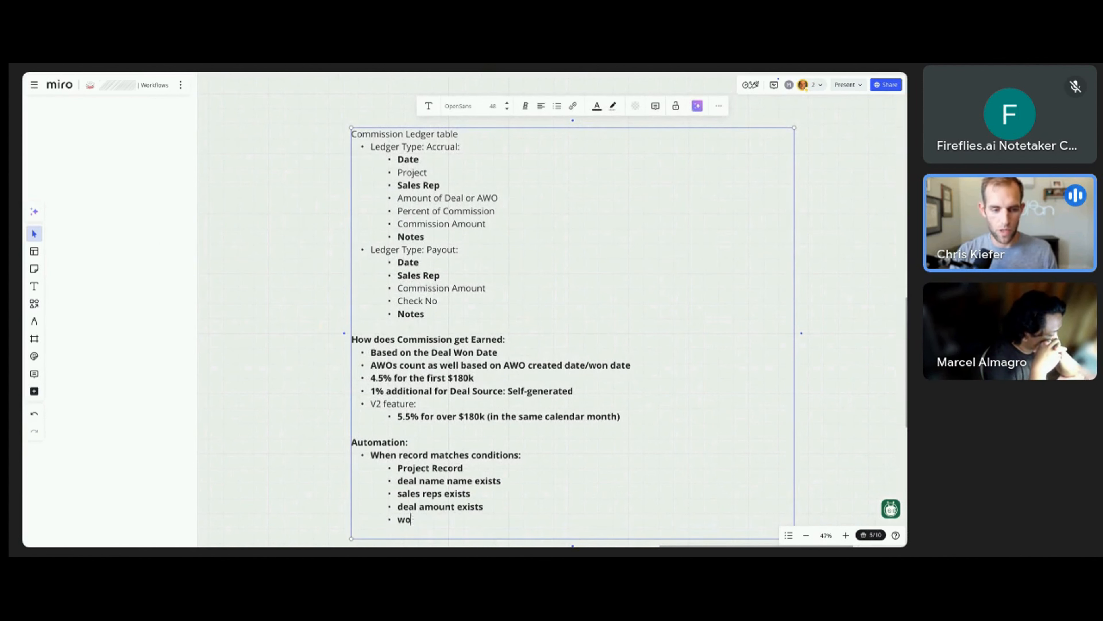
pyautogui.write(' date exists')
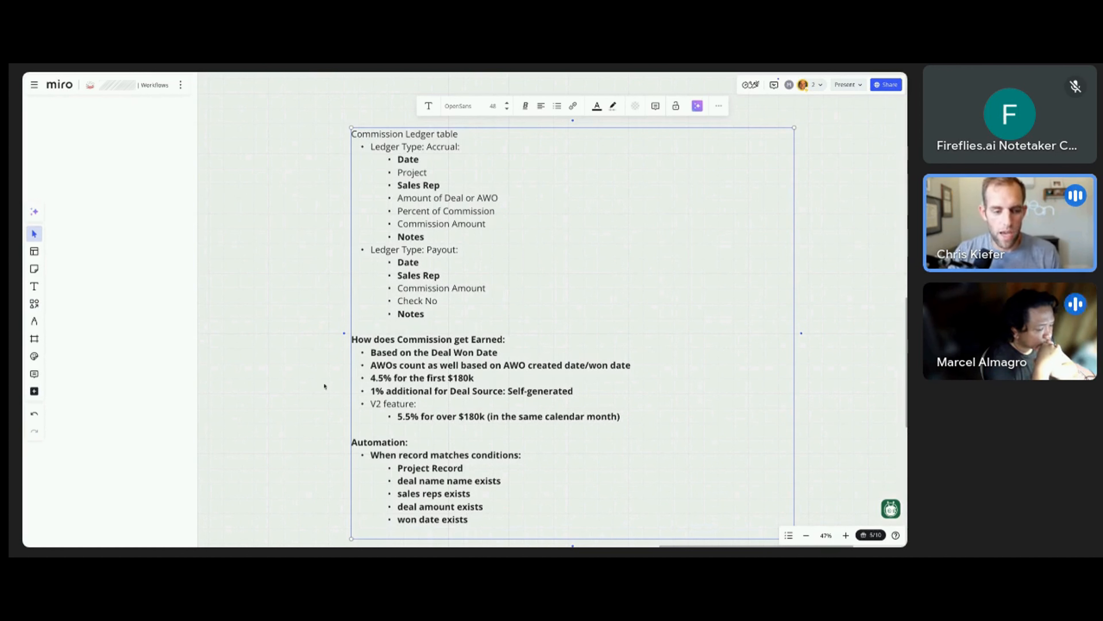
# - Indent the four "exists" condition bullets one level so they sit beneath "Project Record"
pyautogui.moveTo(468, 519); pyautogui.dragTo(398, 481)
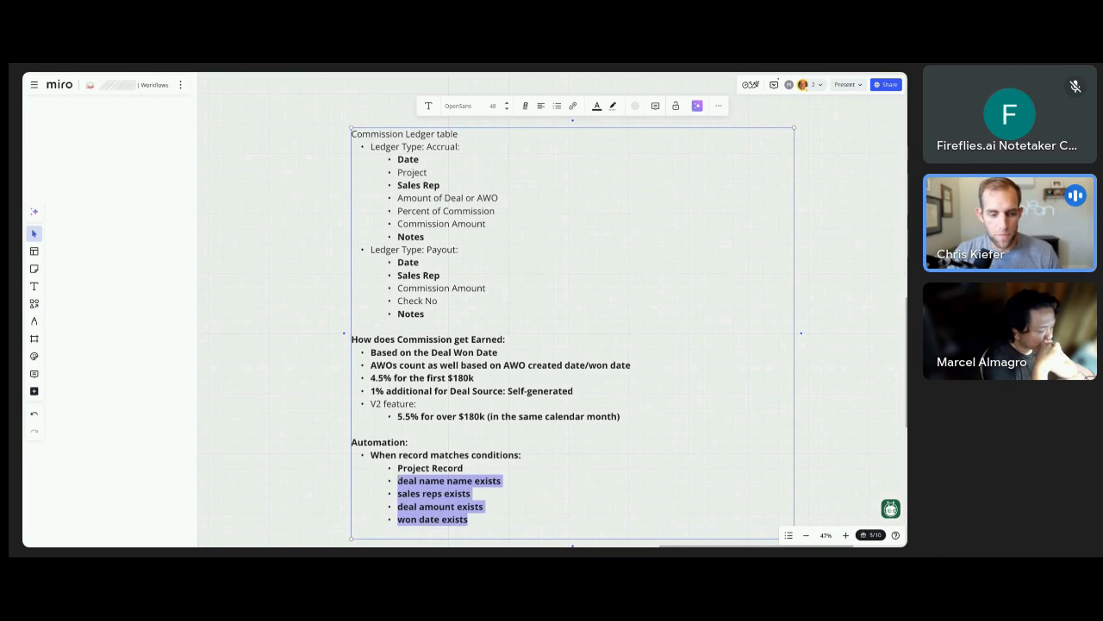
pyautogui.press('Tab')
pyautogui.click(499, 521)
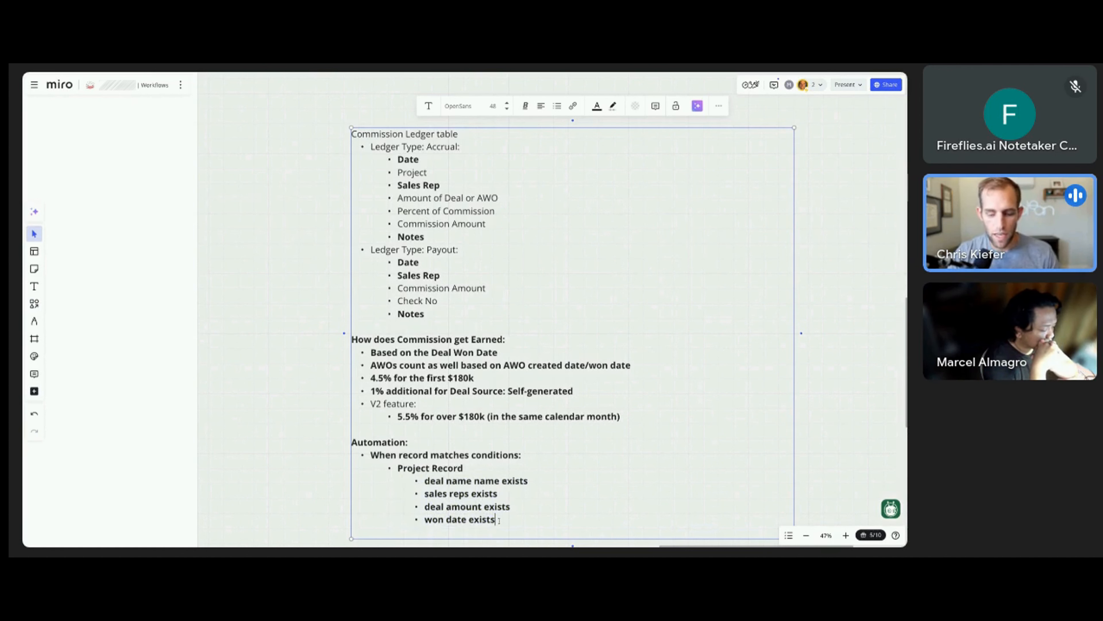
# - Add the bullet "Source exists" after the won date condition
pyautogui.press('Return')
pyautogui.scroll(-2, 499, 521)
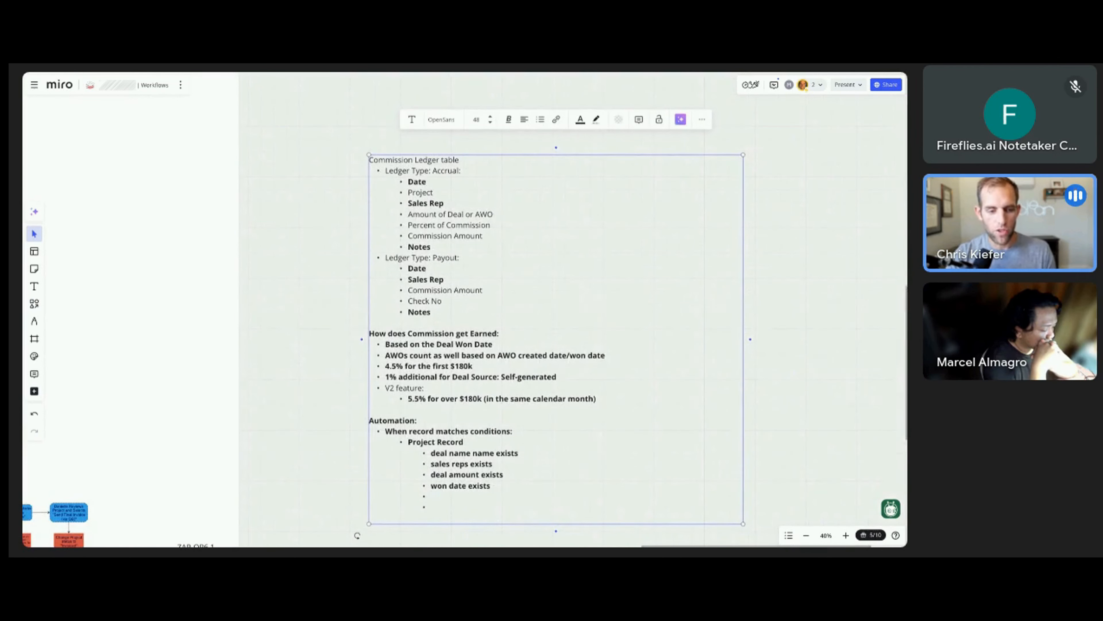
pyautogui.write('Source exists')
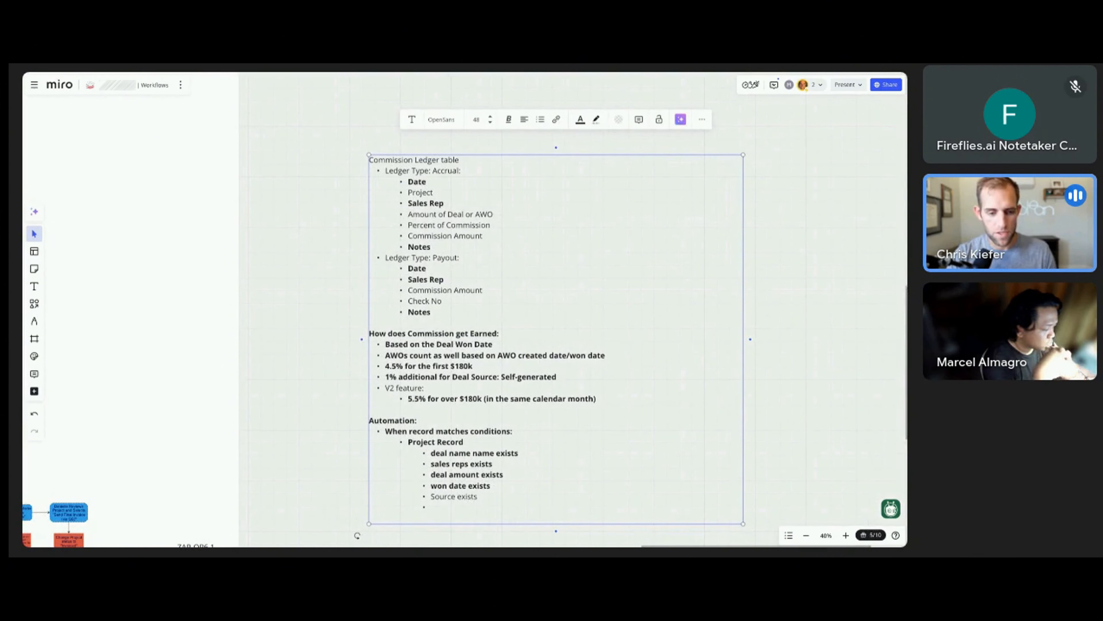
# - Outdent the empty last bullet to the top level, write "If source = Self-generated" and start a nested bullet under it
pyautogui.click(448, 508)
pyautogui.hotkey('shift', 'Tab')
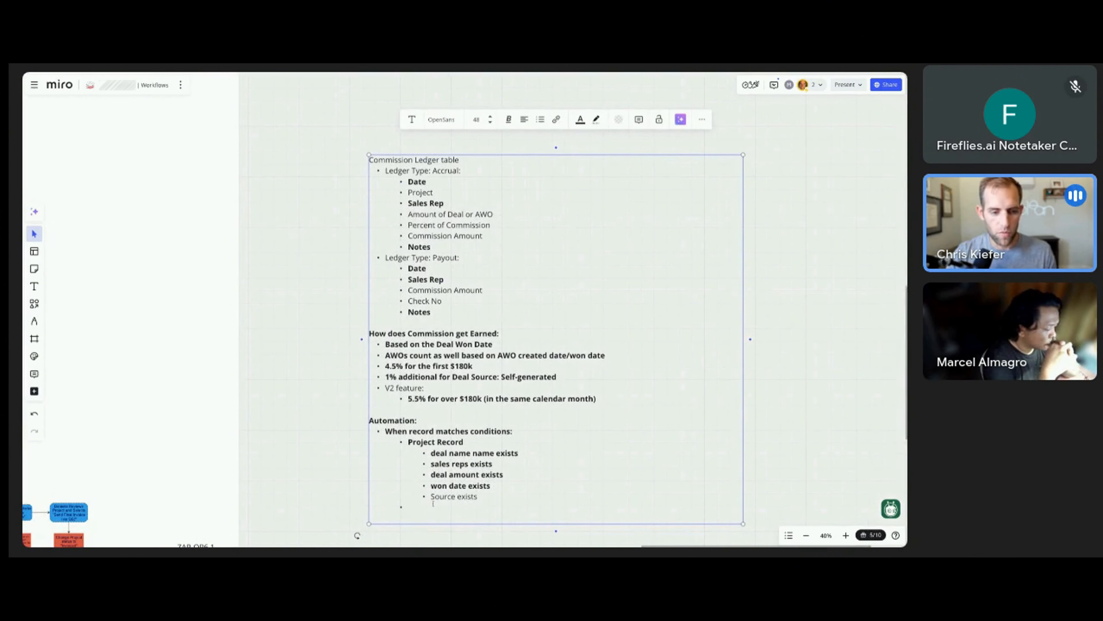
pyautogui.hotkey('shift', 'Tab')
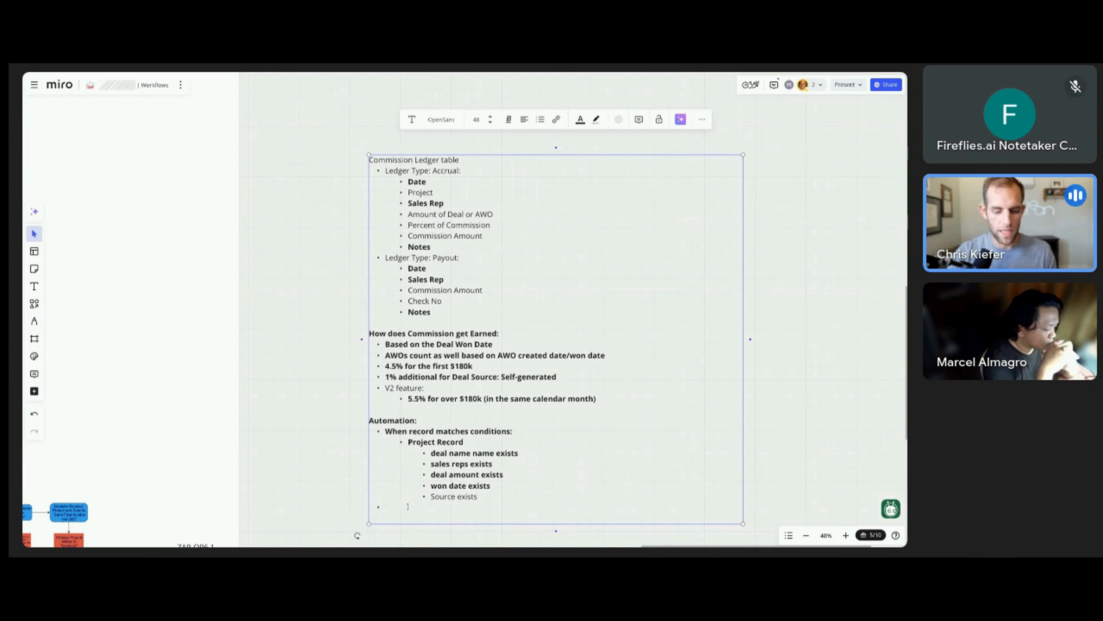
pyautogui.write('If source =')
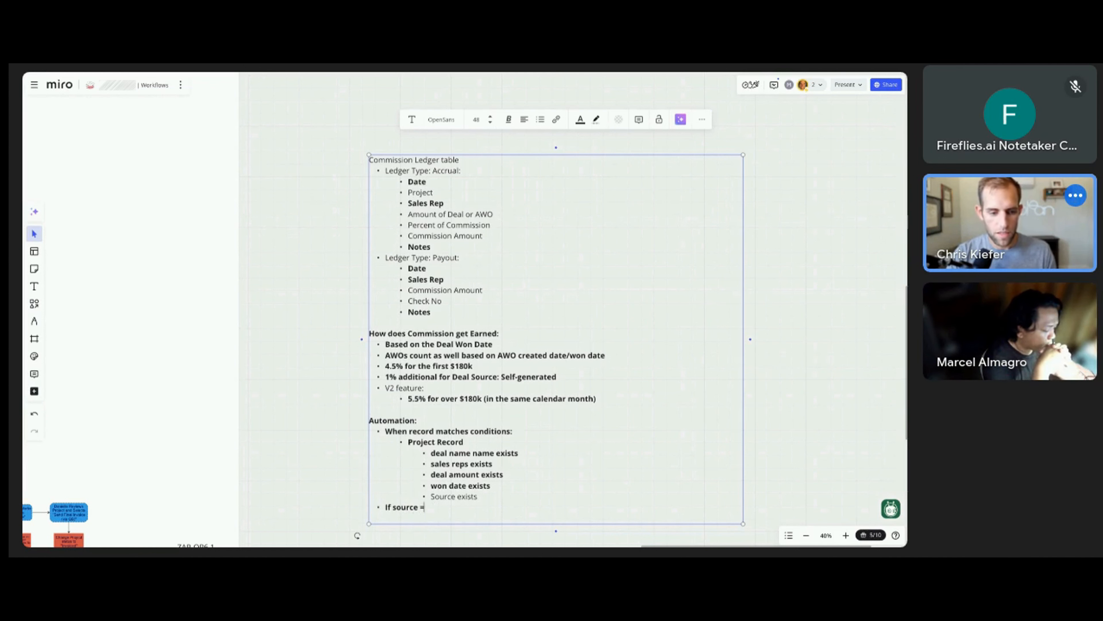
pyautogui.write(' Self')
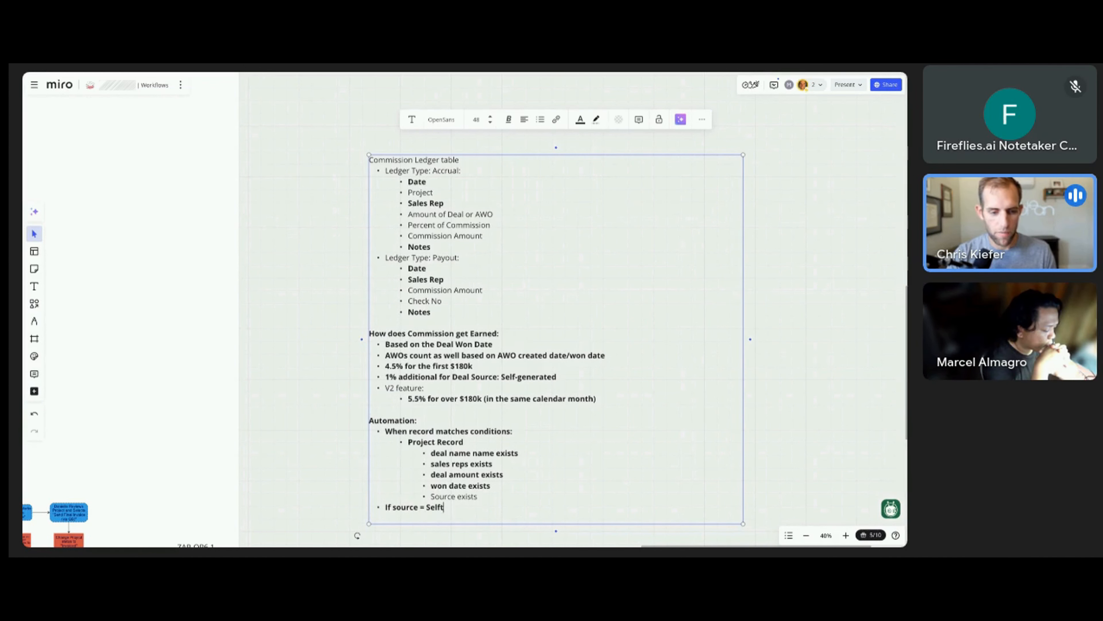
pyautogui.write('-generate')
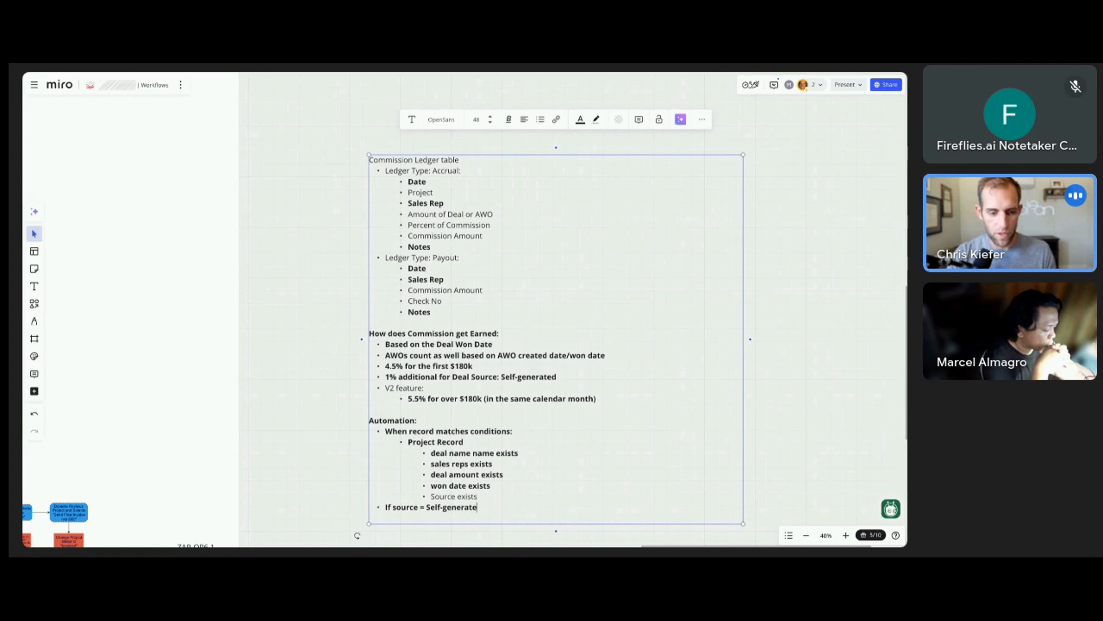
pyautogui.write('d')
pyautogui.press('Return')
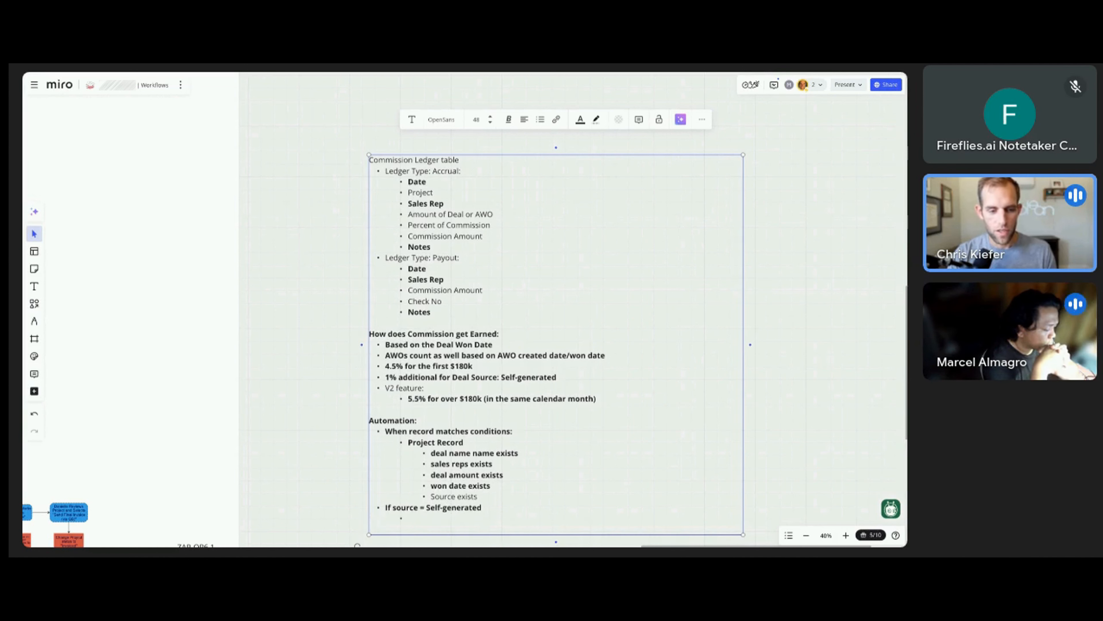
# - Write "create a record in the commissions ledger with deal amount *5.5%" as the nested bullet under the self-generated condition
pyautogui.write('create')
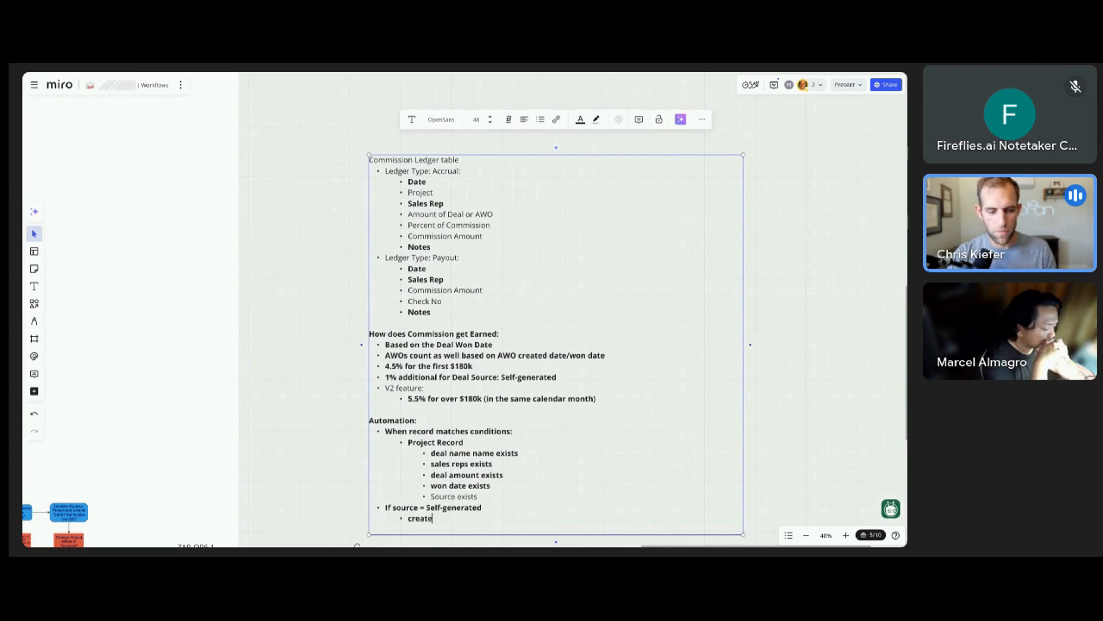
pyautogui.write(' a record ')
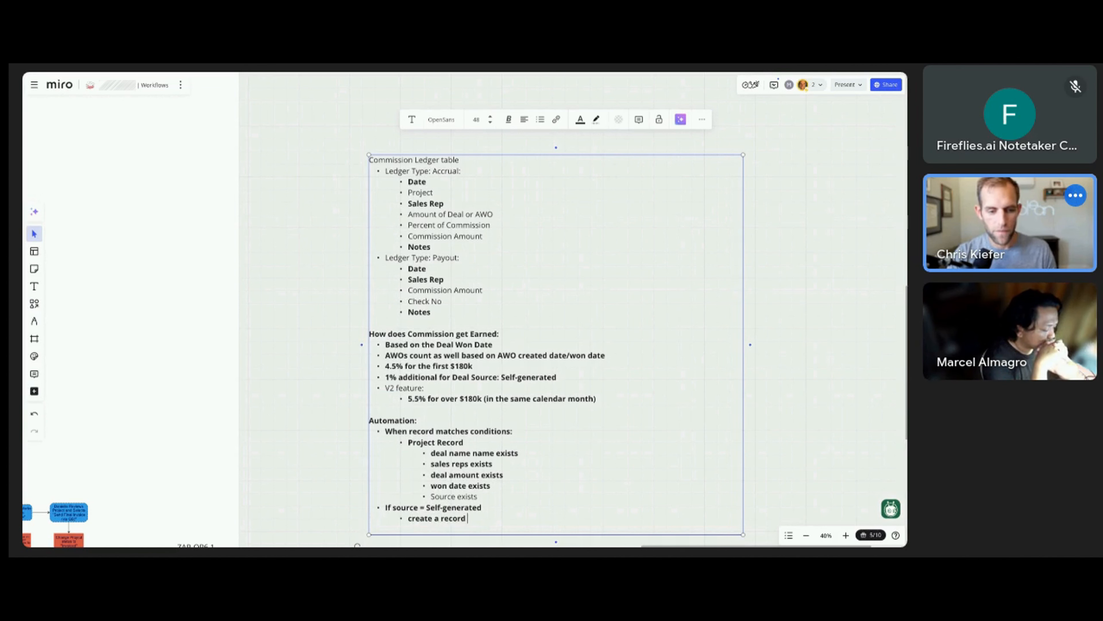
pyautogui.write('in the comm')
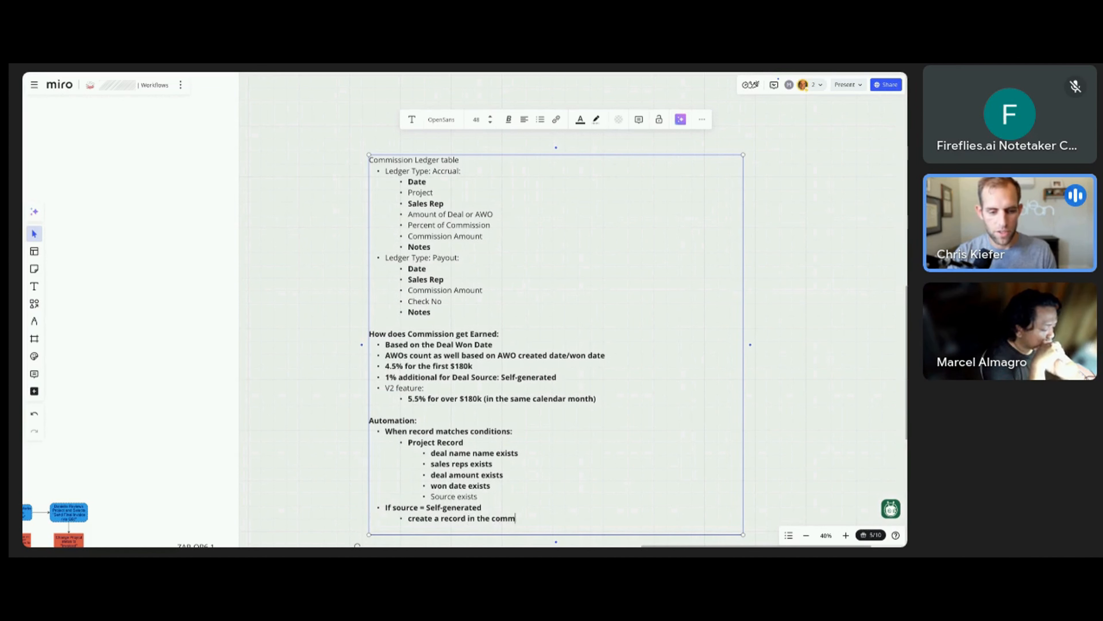
pyautogui.write('issions ledger with deal am')
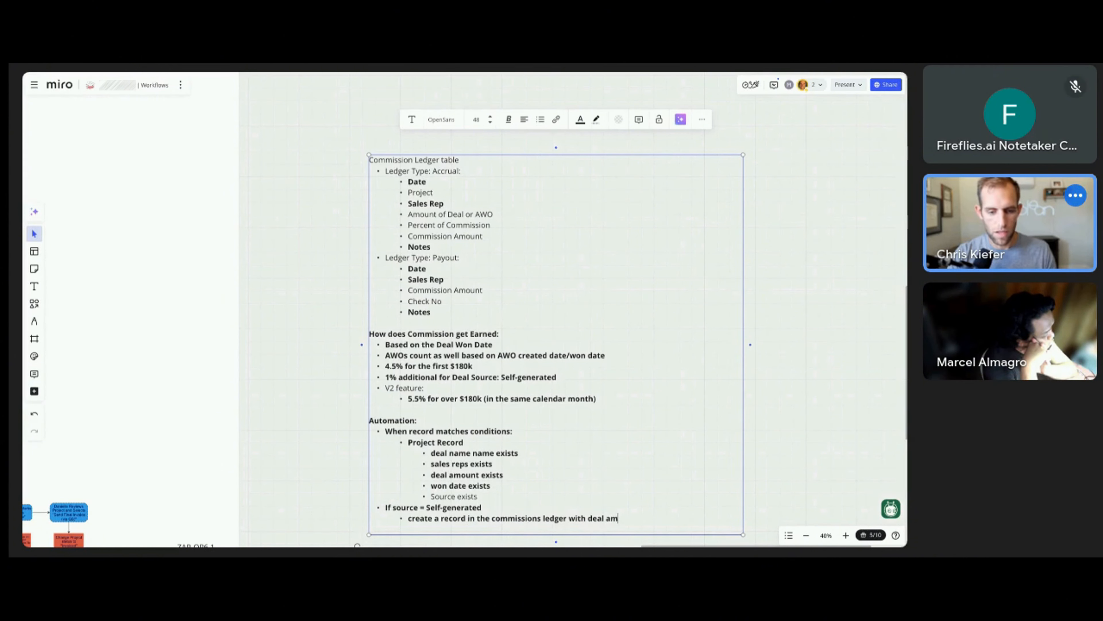
pyautogui.write('ount *5.5%')
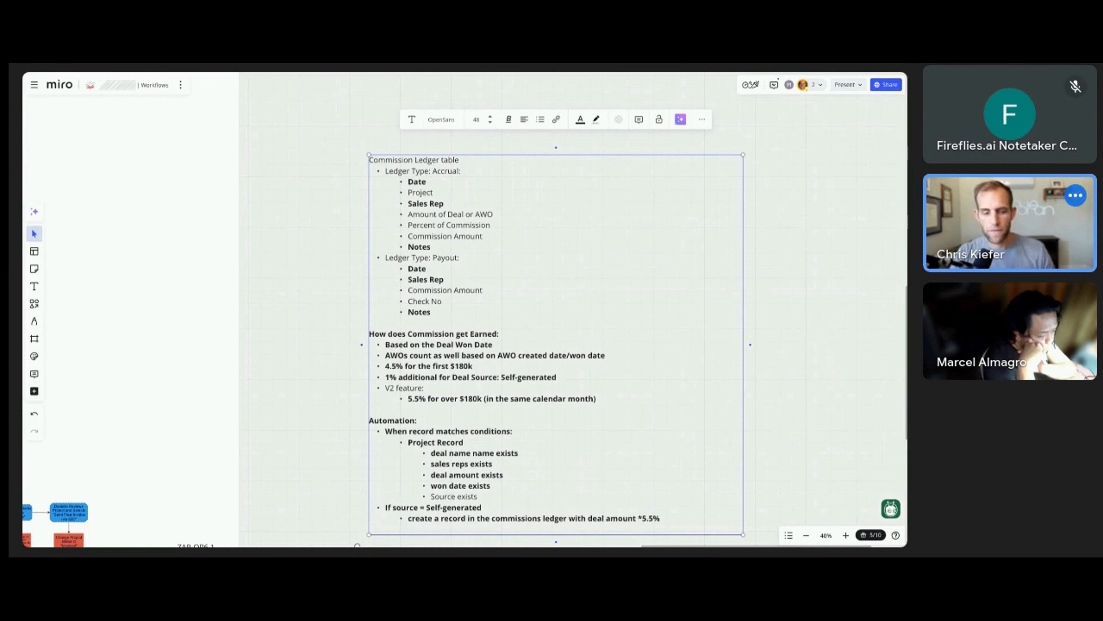
# - Add a top-level bullet reading "If Source does not equal self-generated 4.5%" below the self-generated rule
pyautogui.press('Return')
pyautogui.hotkey('shift', 'Tab')
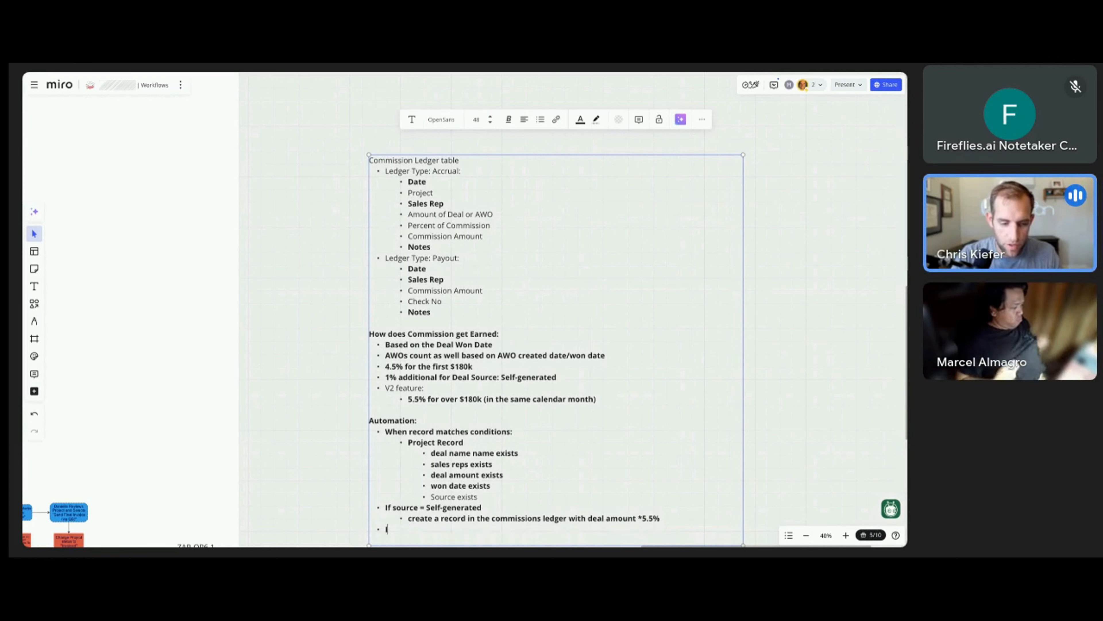
pyautogui.write('If Source ')
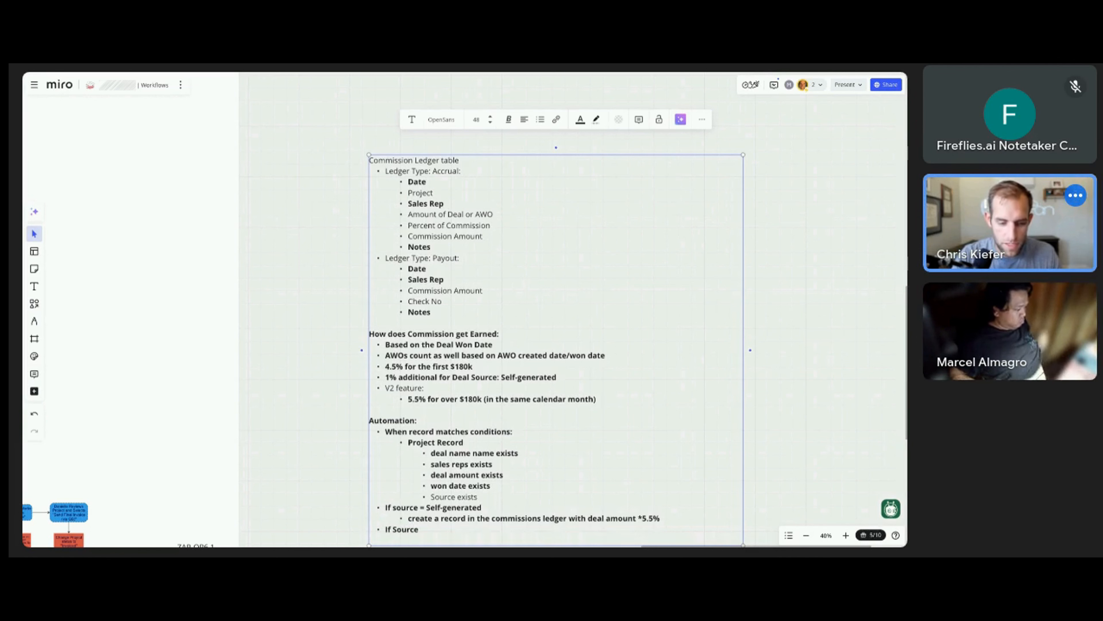
pyautogui.write('does not equal self')
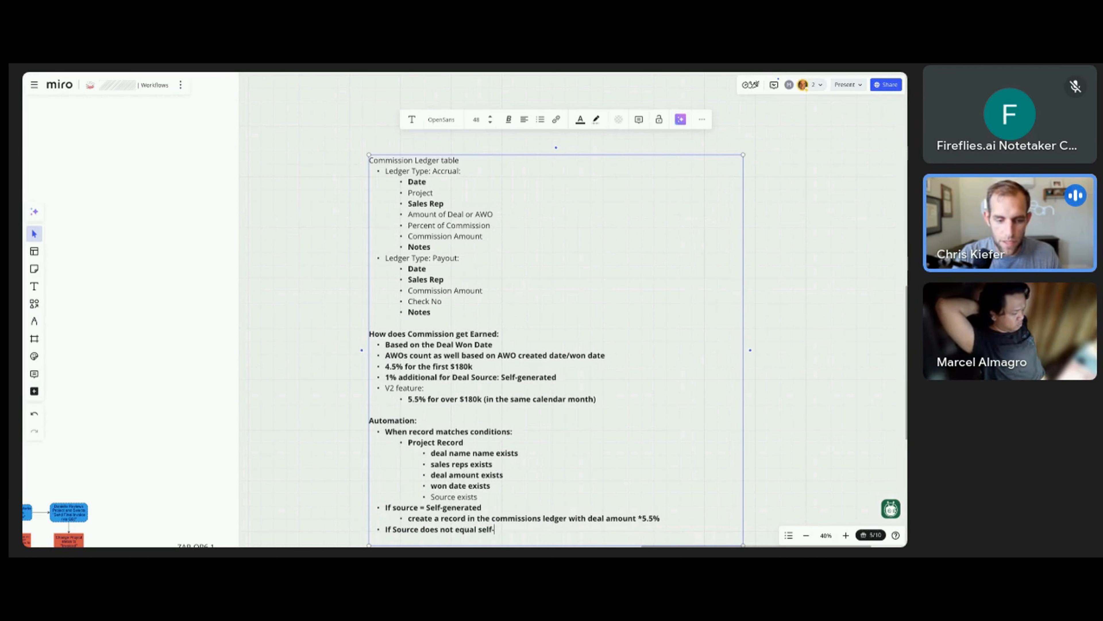
pyautogui.write('-generated 4.')
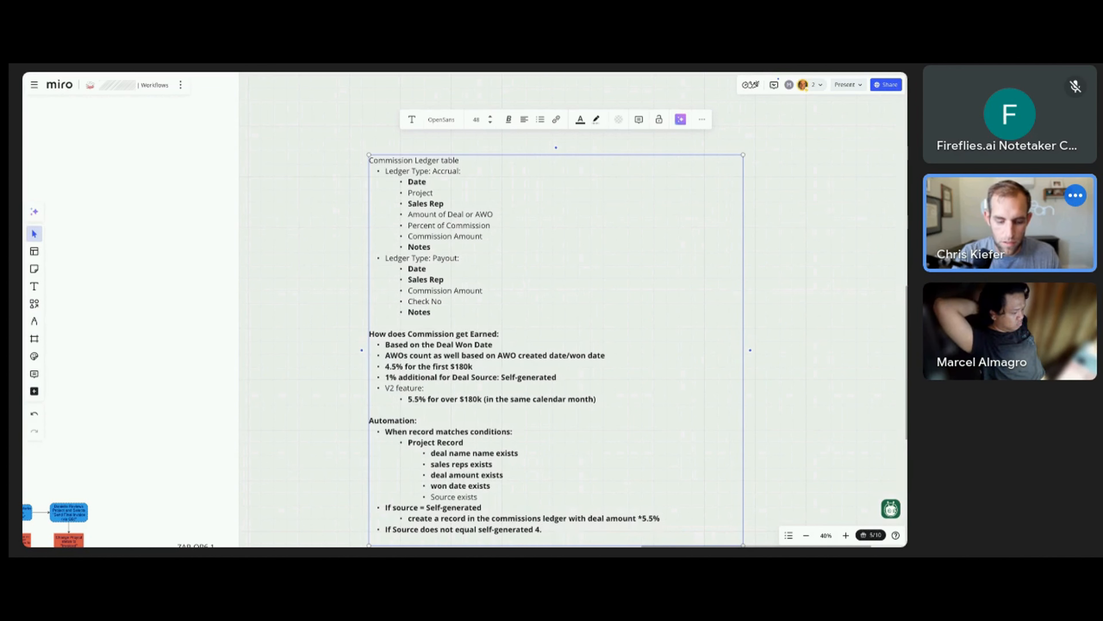
pyautogui.write('5%')
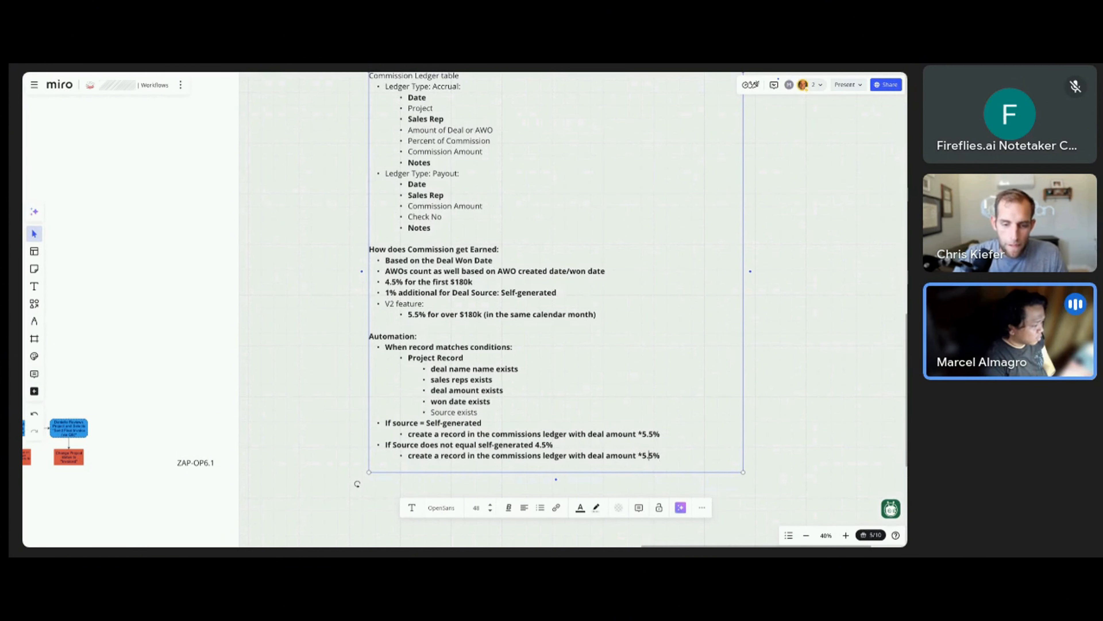
# - Set the rate to 4.5% in a copied create-a-record line under the non-self-generated condition and remove "4.5%" from the condition itself
pyautogui.press('BackSpace')
pyautogui.write('4')
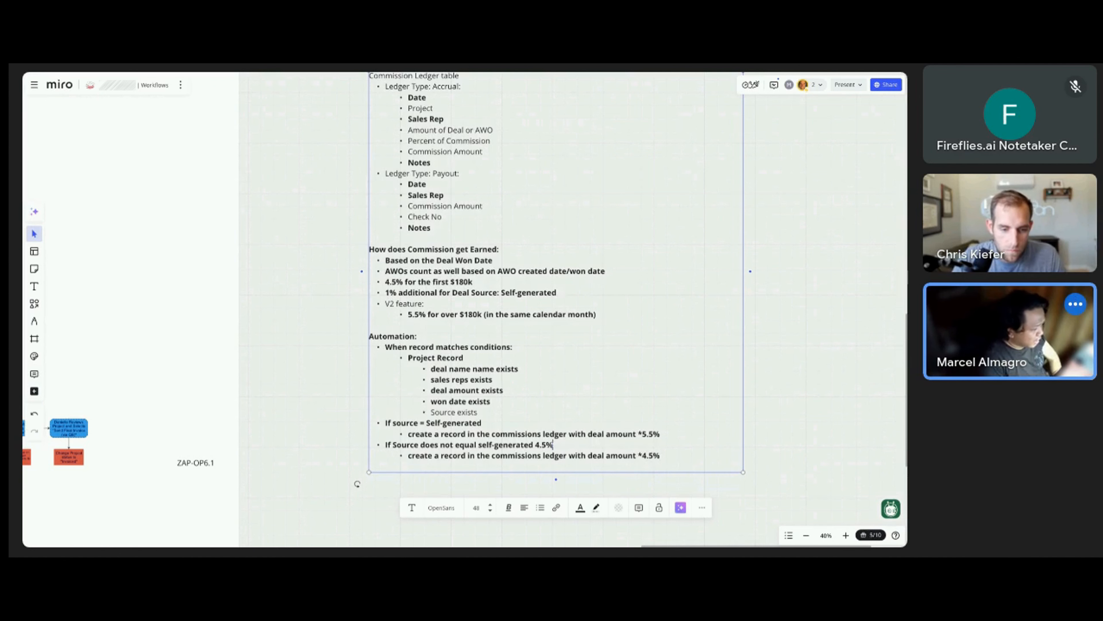
pyautogui.hotkey('shift', 'Left')
pyautogui.hotkey('shift', 'Left')
pyautogui.hotkey('shift', 'Left')
pyautogui.hotkey('shift', 'Left')
pyautogui.hotkey('shift', 'Left')
pyautogui.press('BackSpace')
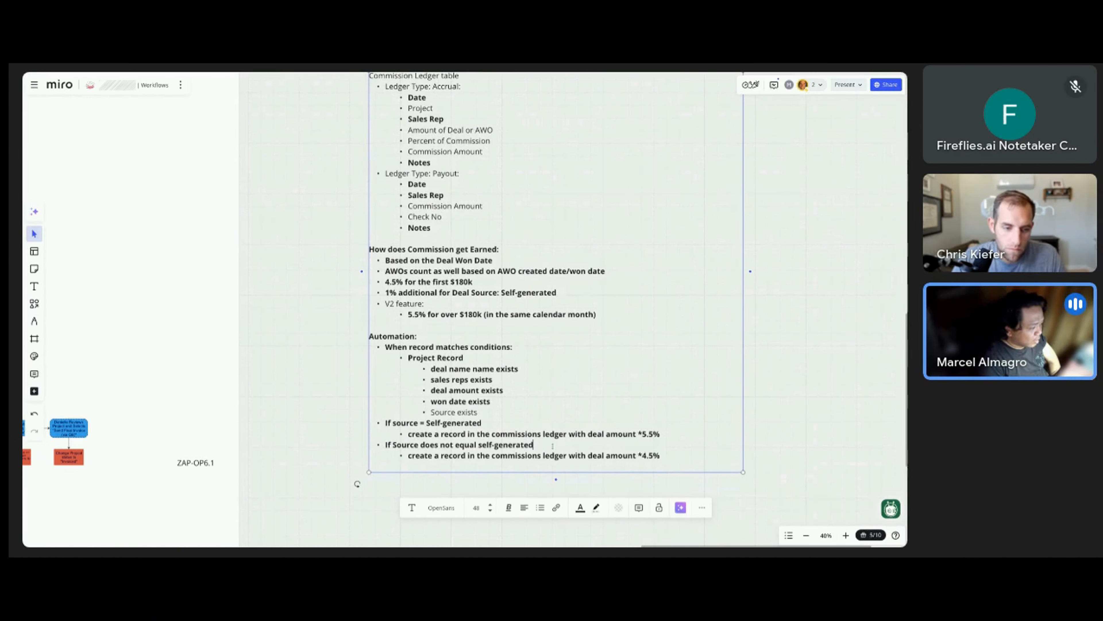
# - Set the rate in the self-generated create-a-record line to 1%
pyautogui.scroll(-1, 465, 310)
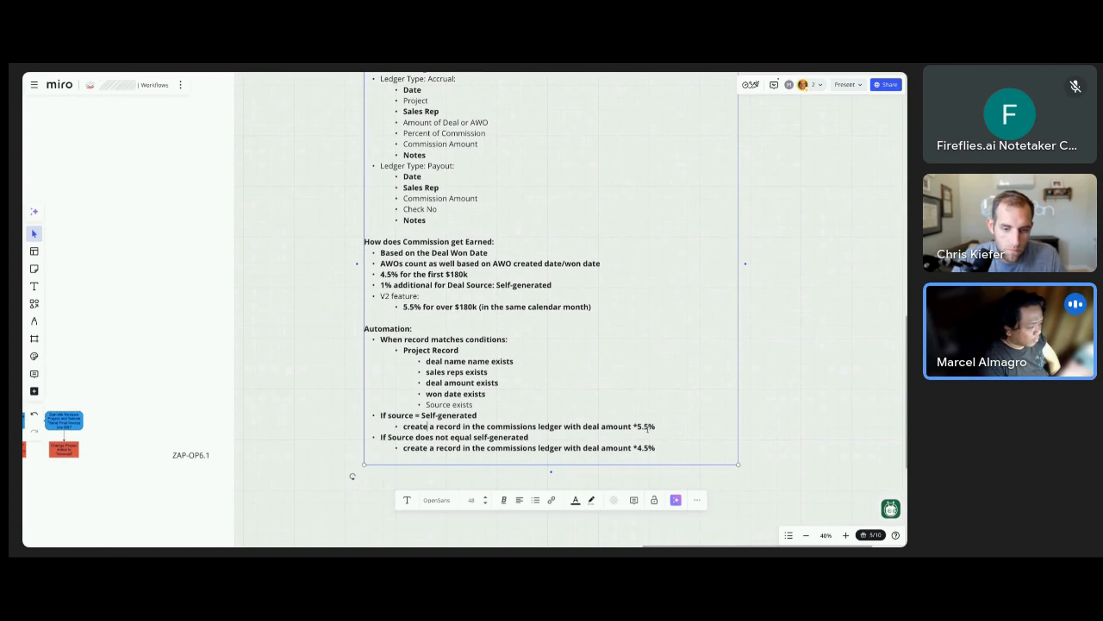
pyautogui.moveTo(648, 429); pyautogui.dragTo(638, 430)
pyautogui.write('1%')
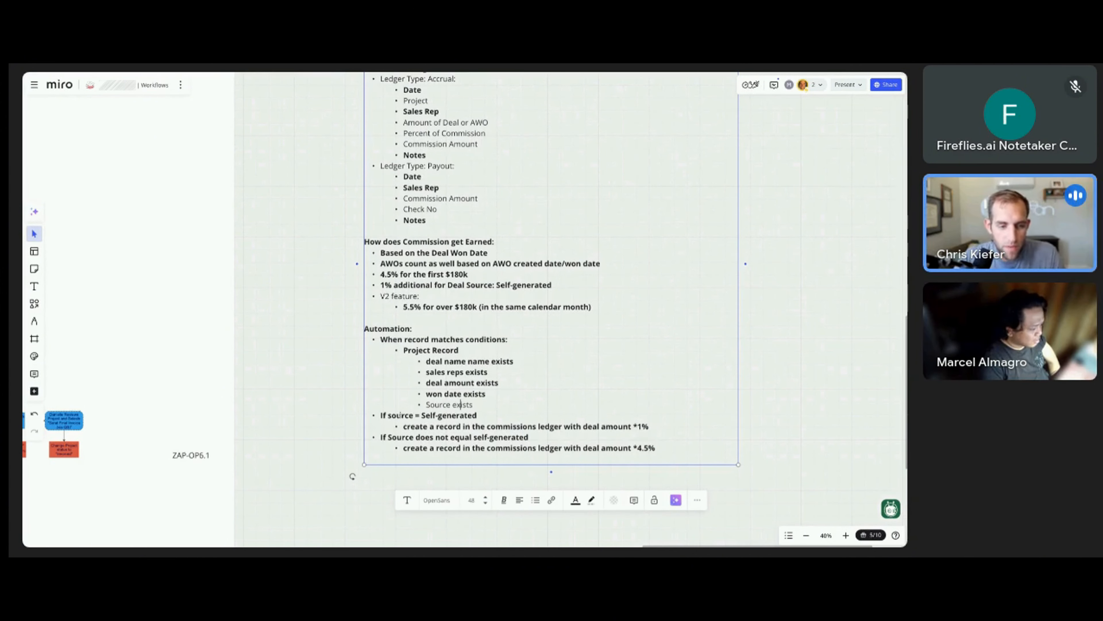
# - Replace the "If Source does not equal self-generated" condition with "All records:" above the 4.5% create-a-record line
pyautogui.moveTo(380, 415); pyautogui.dragTo(489, 418)
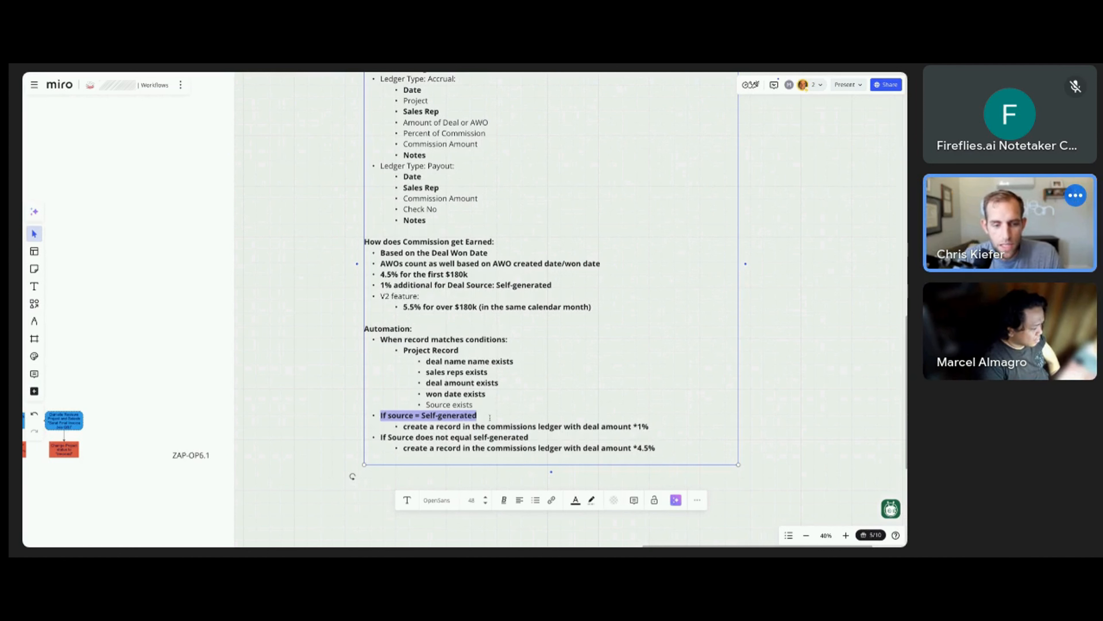
pyautogui.moveTo(404, 426); pyautogui.dragTo(652, 427)
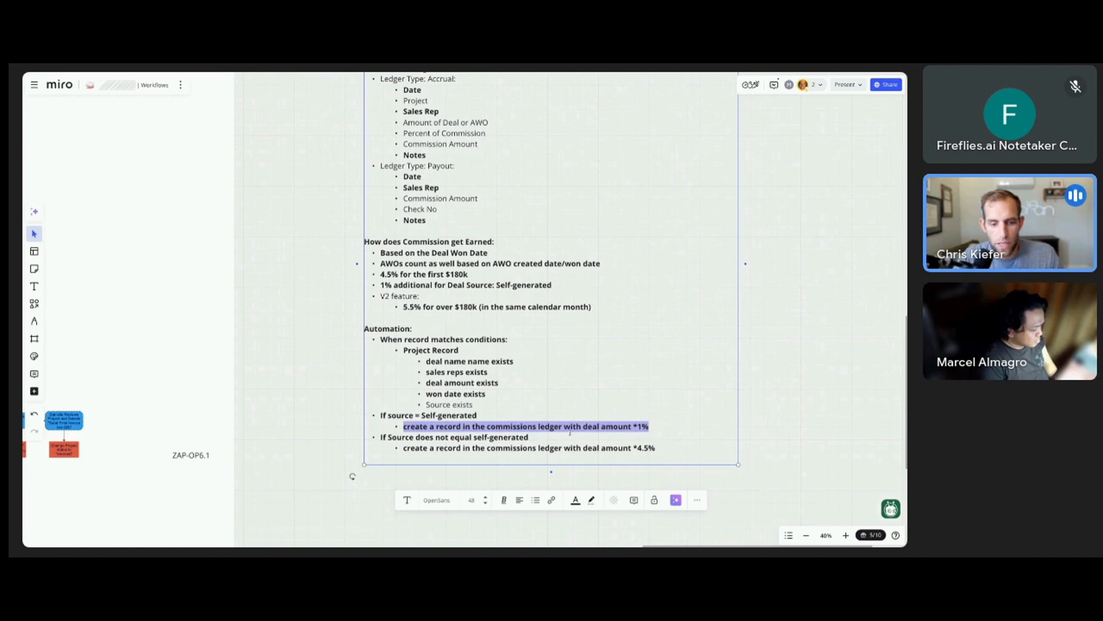
pyautogui.click(645, 434)
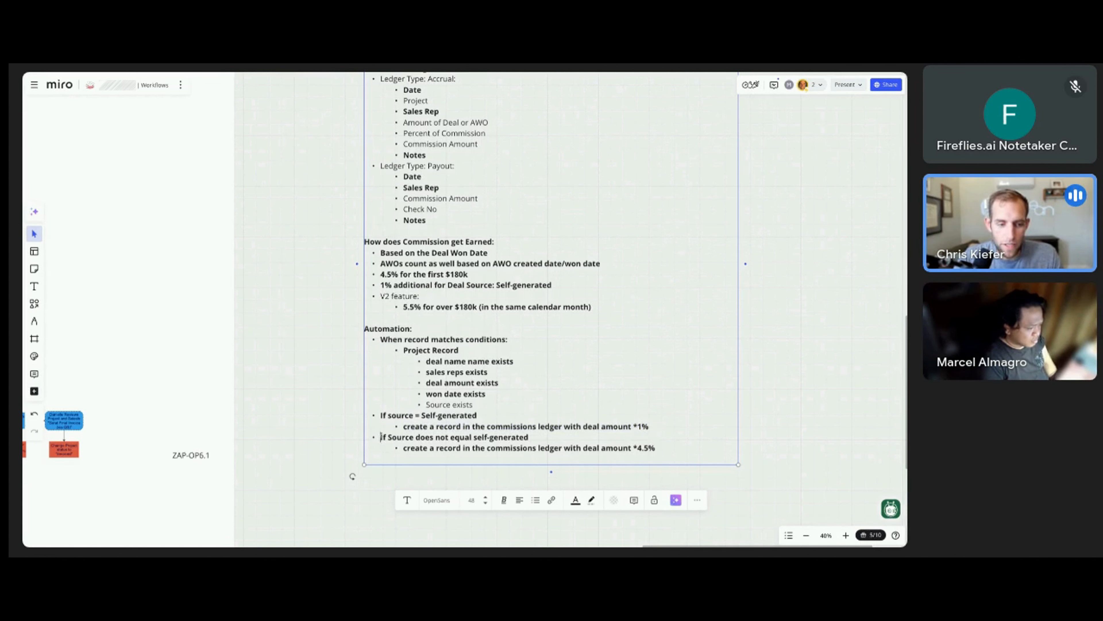
pyautogui.moveTo(381, 436); pyautogui.dragTo(533, 434)
pyautogui.write('All records')
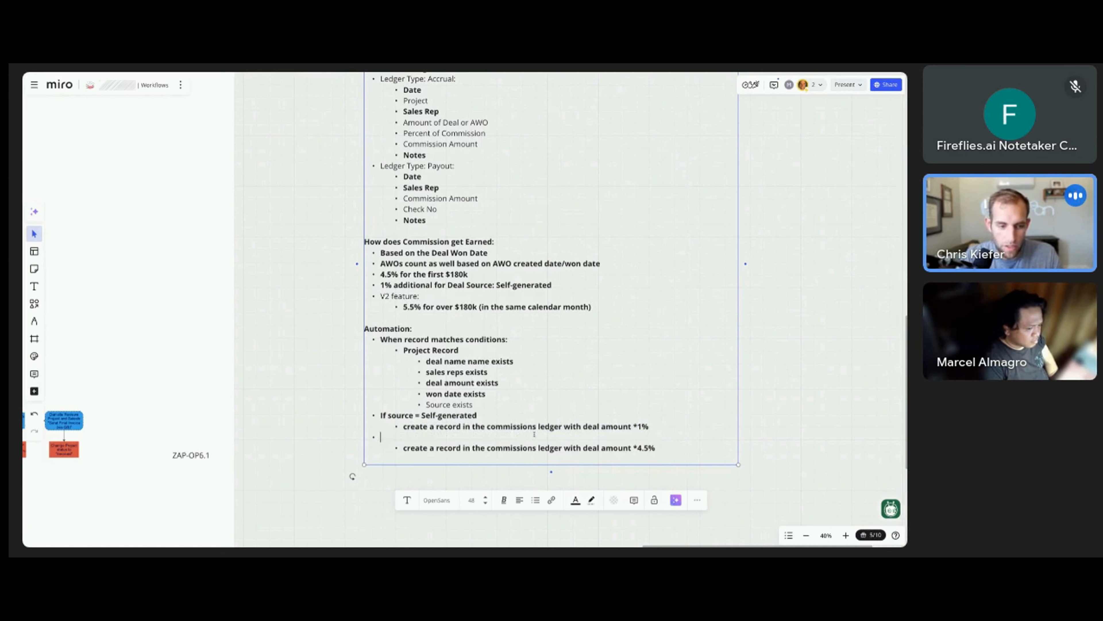
pyautogui.write(':')
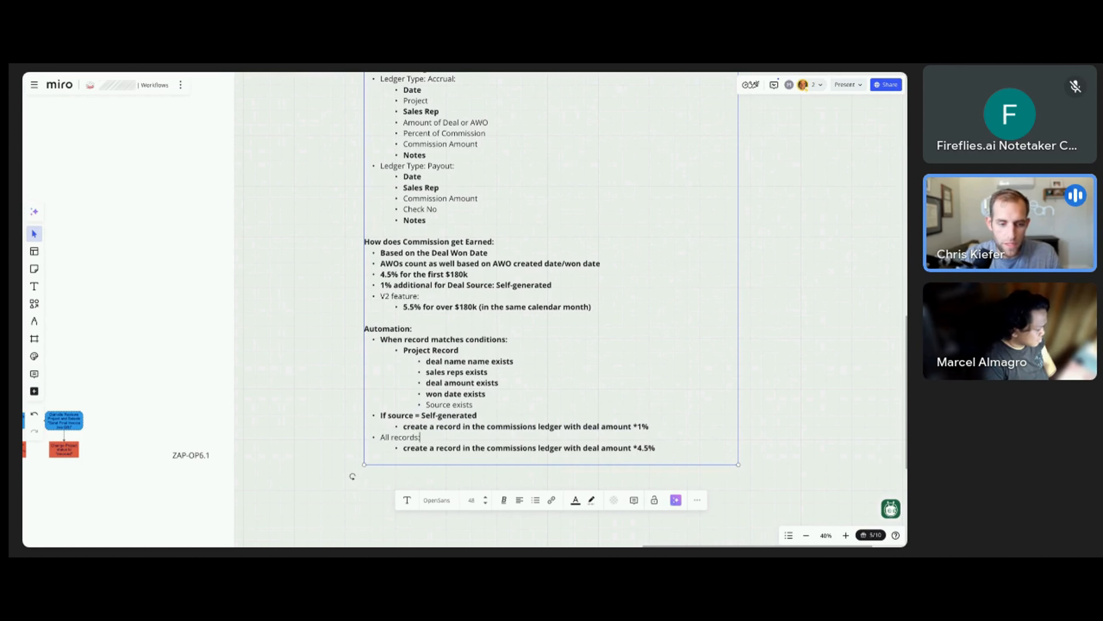
# - Move the "All records:" bullet and its nested 4.5% create-a-record line above the self-generated rule
pyautogui.moveTo(655, 447); pyautogui.dragTo(380, 437)
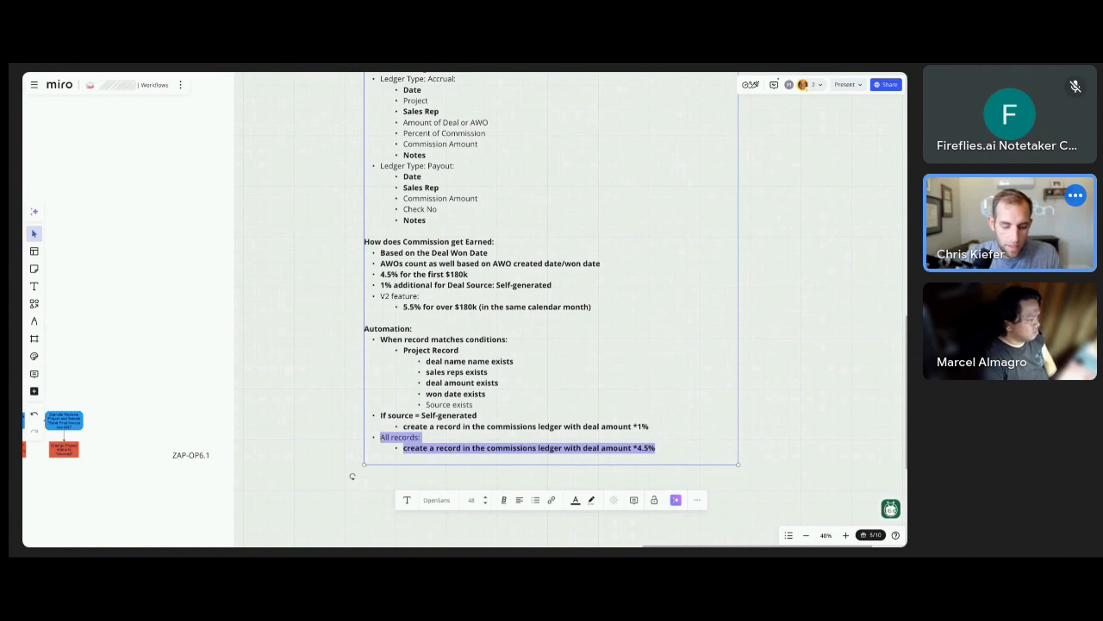
pyautogui.press('BackSpace')
pyautogui.hotkey('ctrl', 'z')
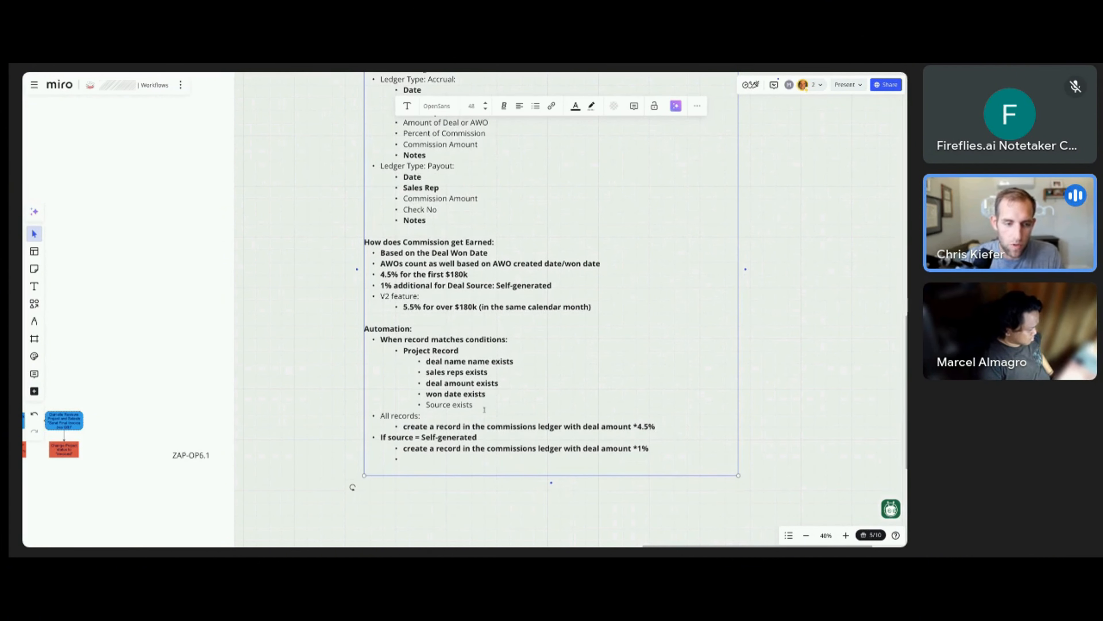
pyautogui.moveTo(403, 426); pyautogui.dragTo(655, 426)
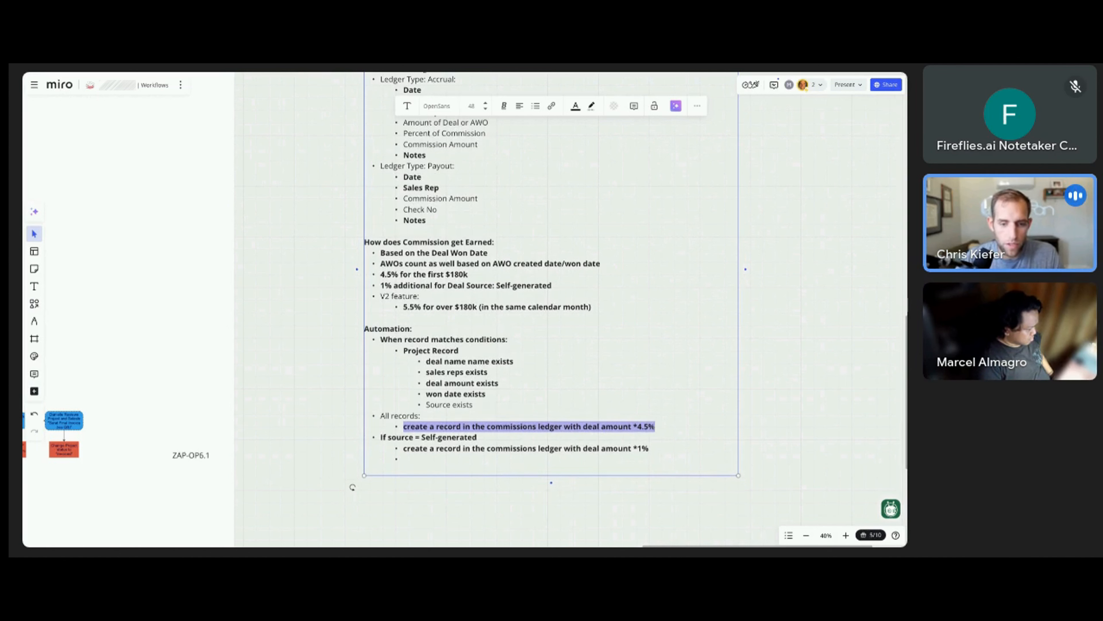
pyautogui.hscroll(-1, 412, 447)
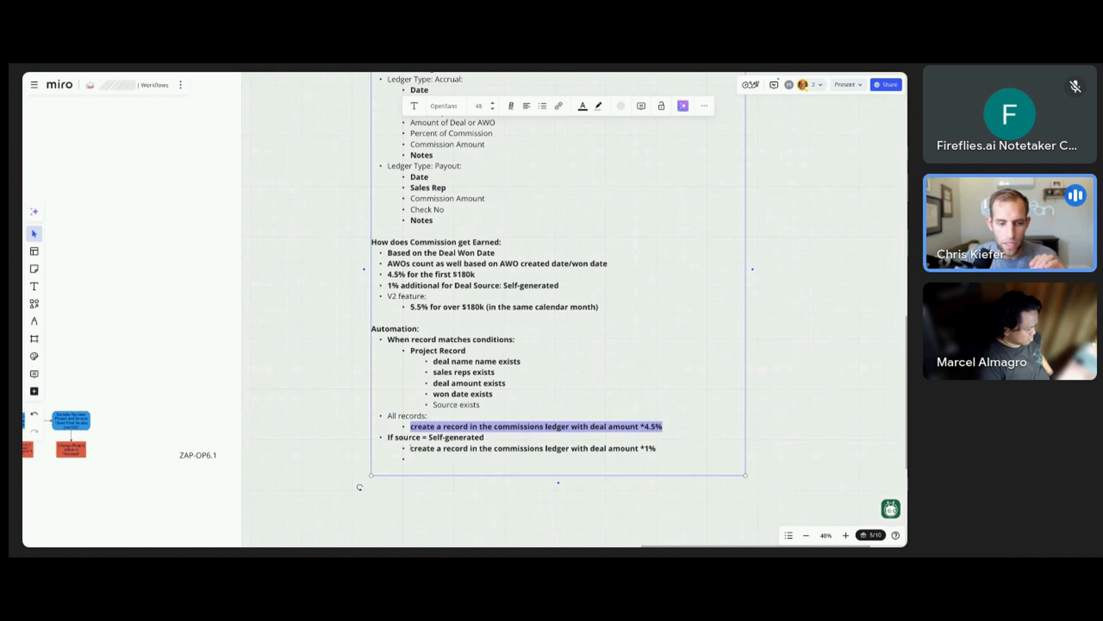
pyautogui.moveTo(410, 449); pyautogui.dragTo(649, 448)
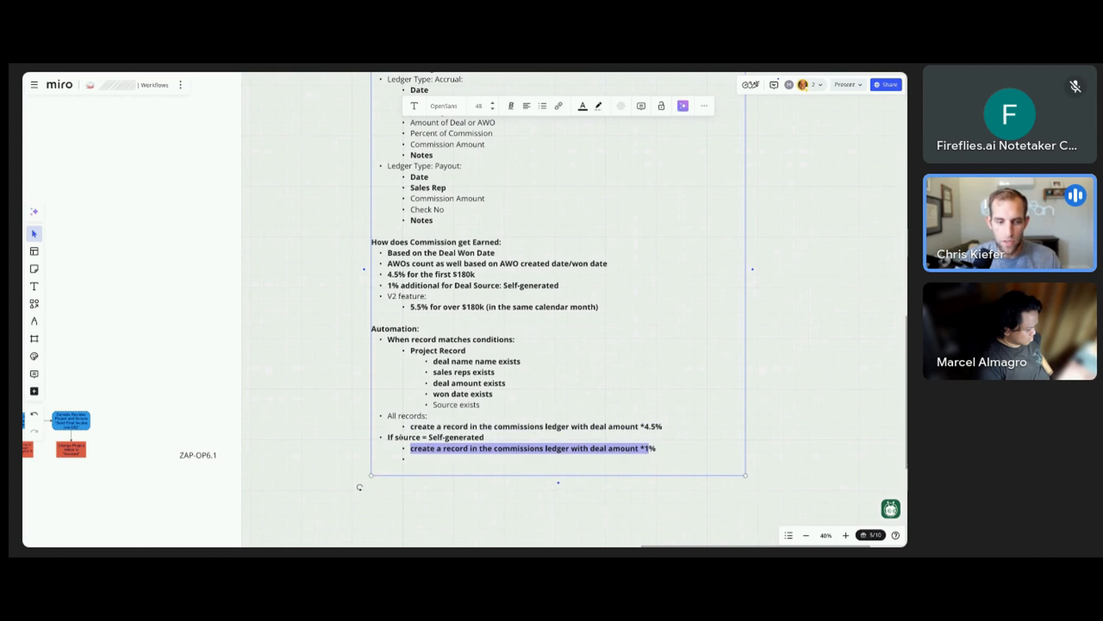
pyautogui.moveTo(396, 436); pyautogui.dragTo(421, 438)
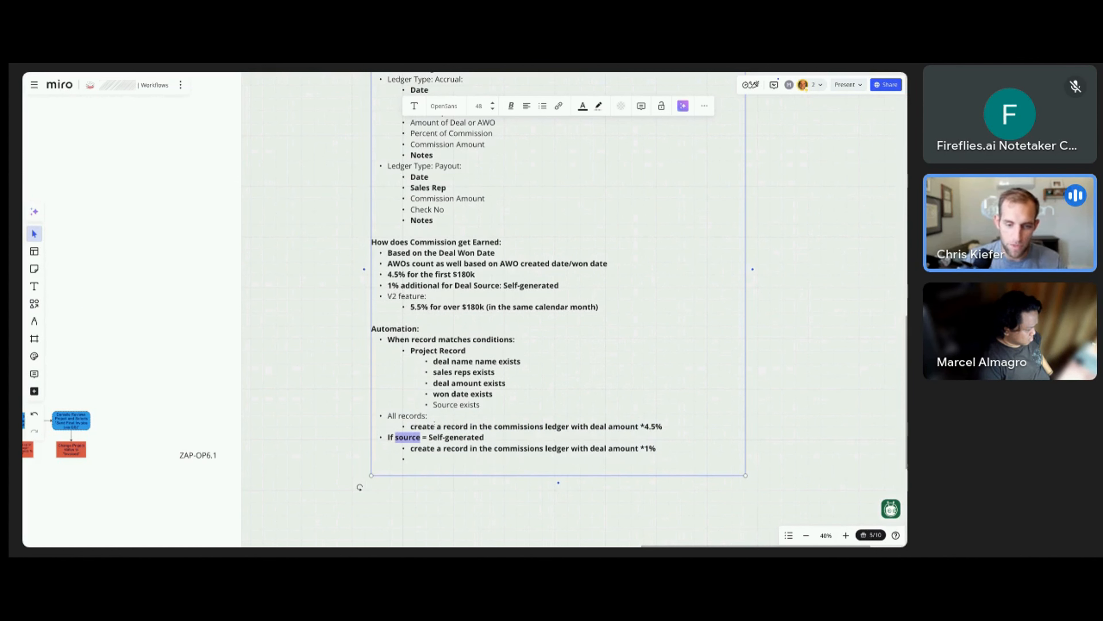
pyautogui.click(447, 452)
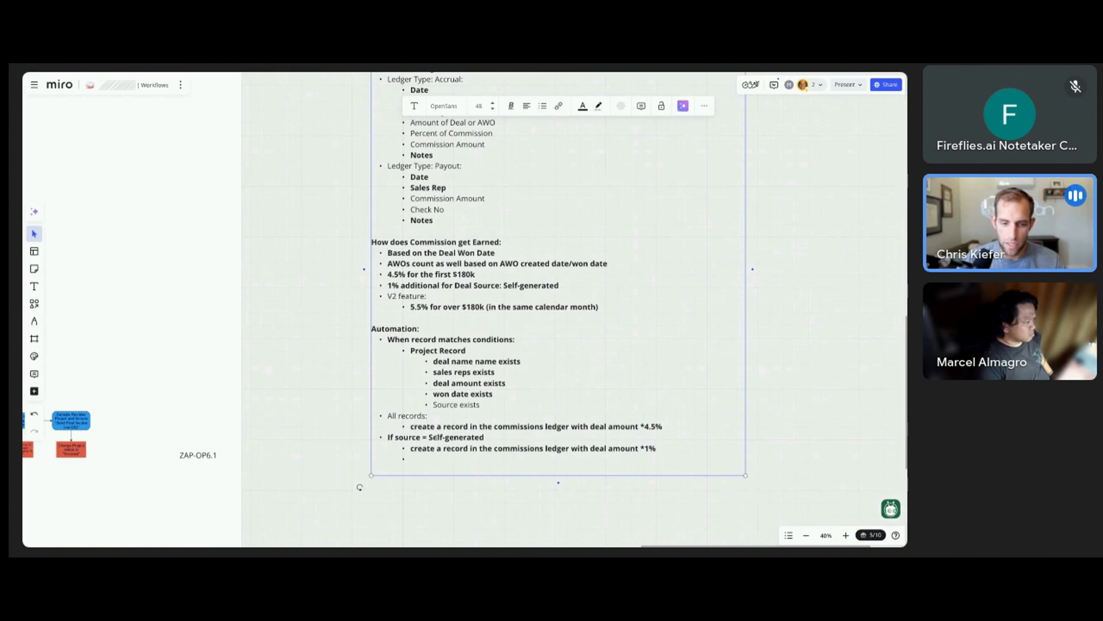
# - Add a top-level bullet reading "Javascript:" below the self-generated rule and start a nested bullet under it
pyautogui.hotkey('shift', 'Tab')
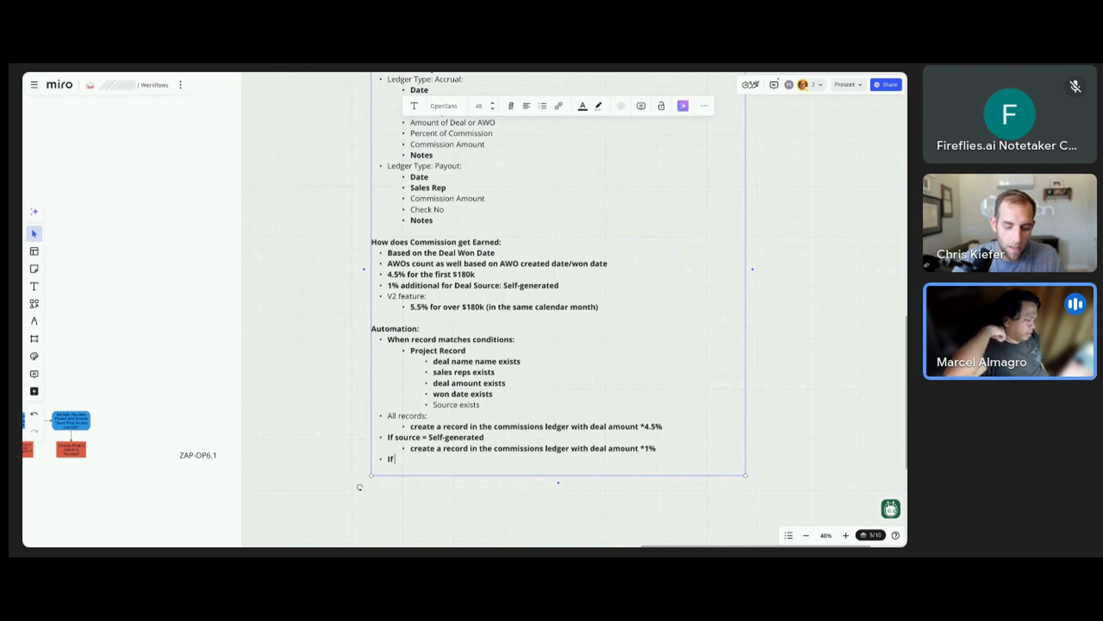
pyautogui.press('BackSpace')
pyautogui.press('BackSpace')
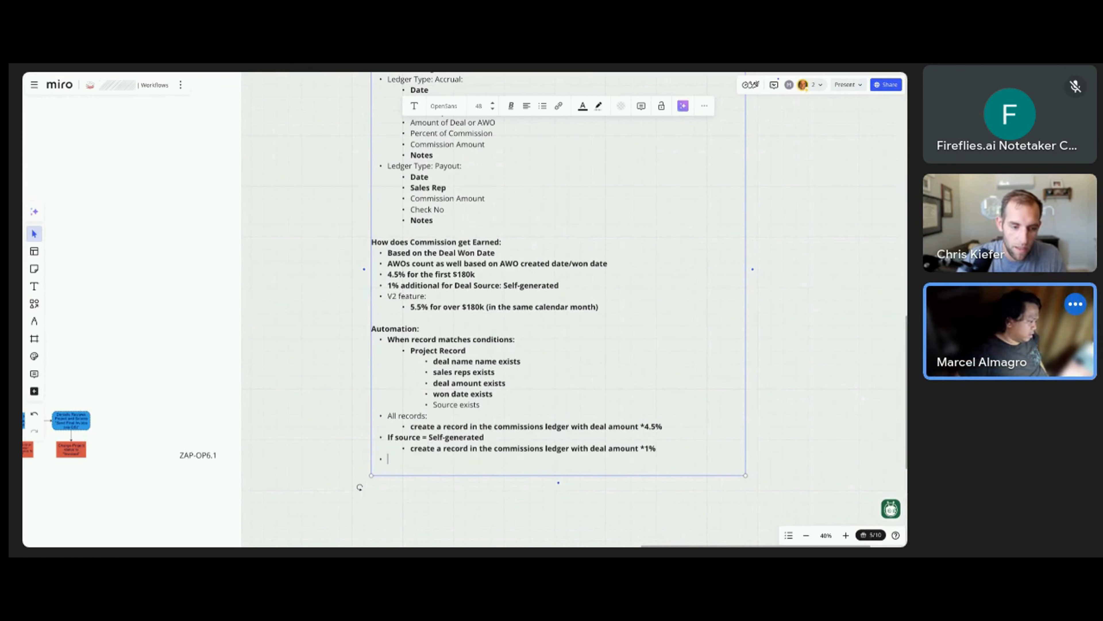
pyautogui.write('Ja')
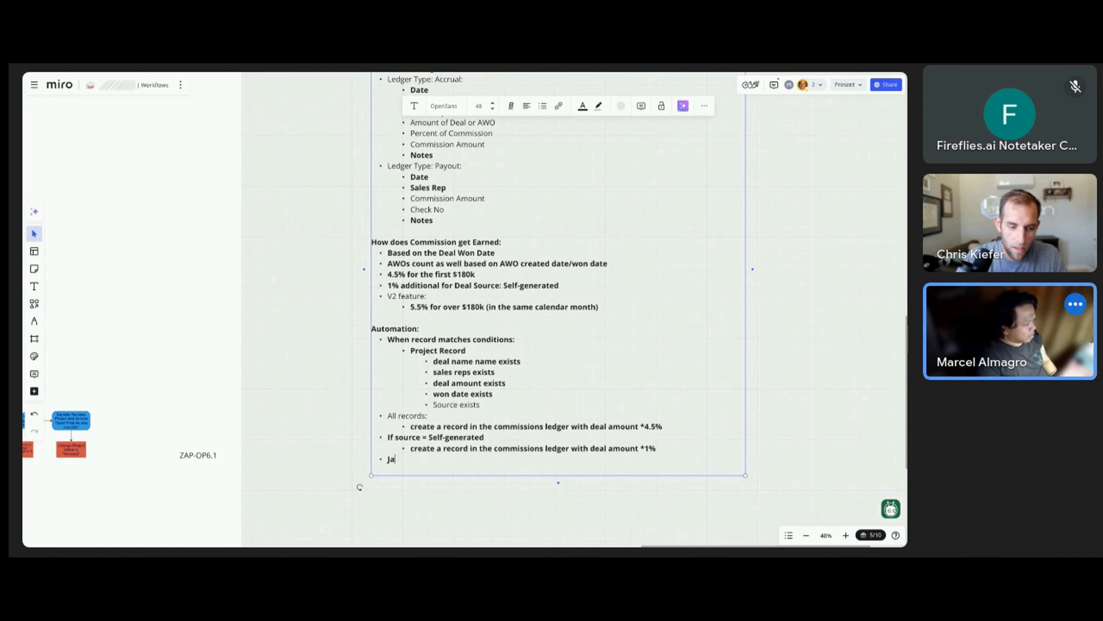
pyautogui.write('vascript:')
pyautogui.press('Return')
pyautogui.press('Tab')
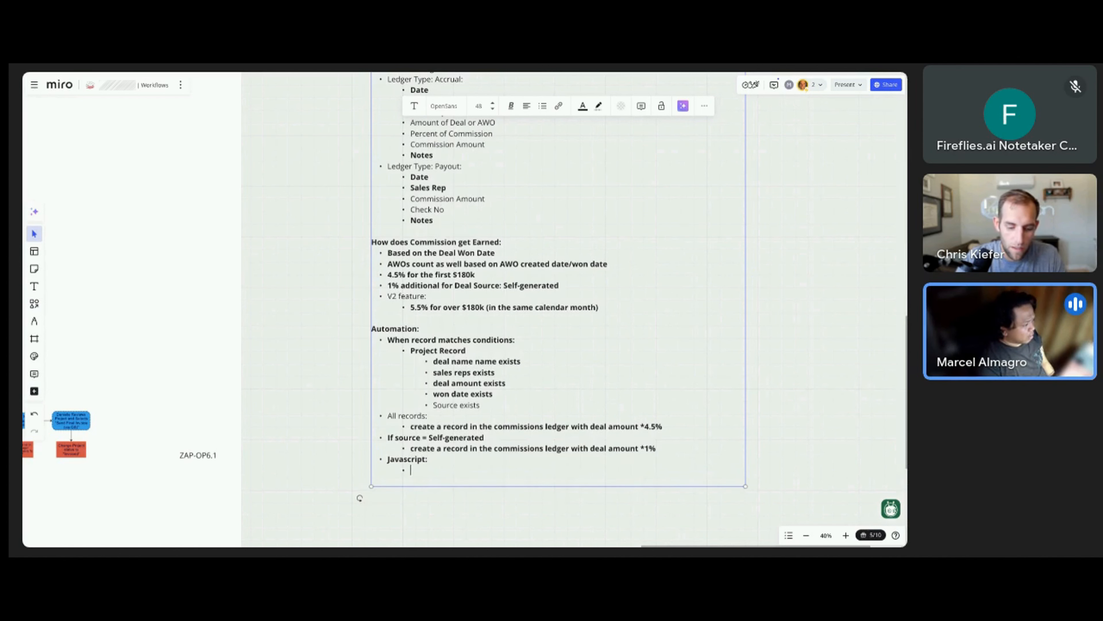
# - Write "Sum total revenue sold in the current month, and create a record for the additional revenue over" as the nested bullet under Javascript
pyautogui.write('Sum total')
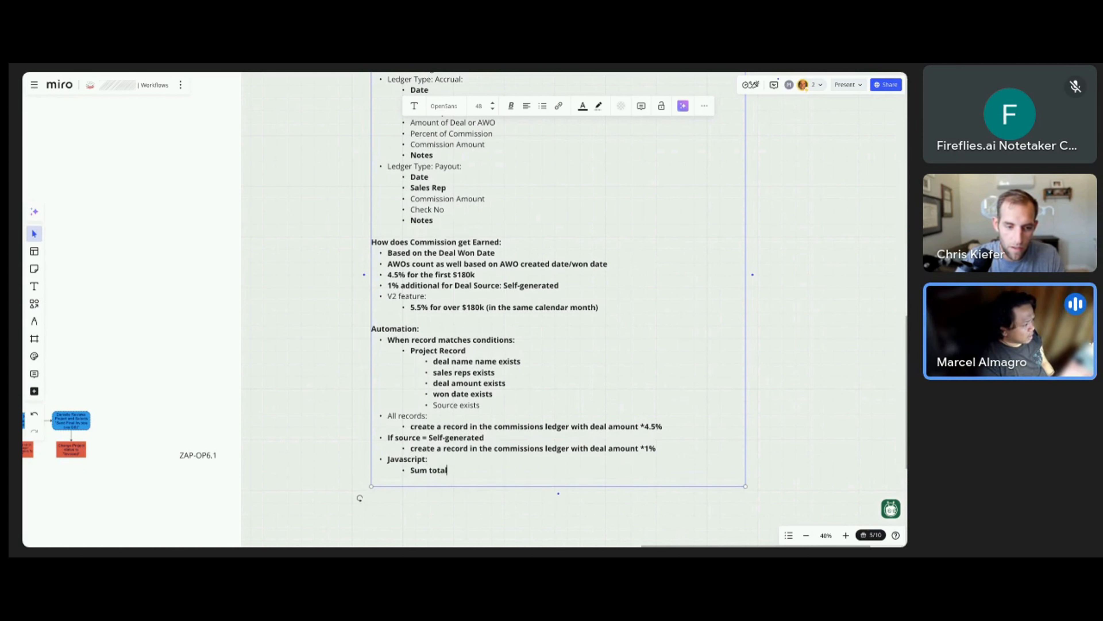
pyautogui.write(' revenue')
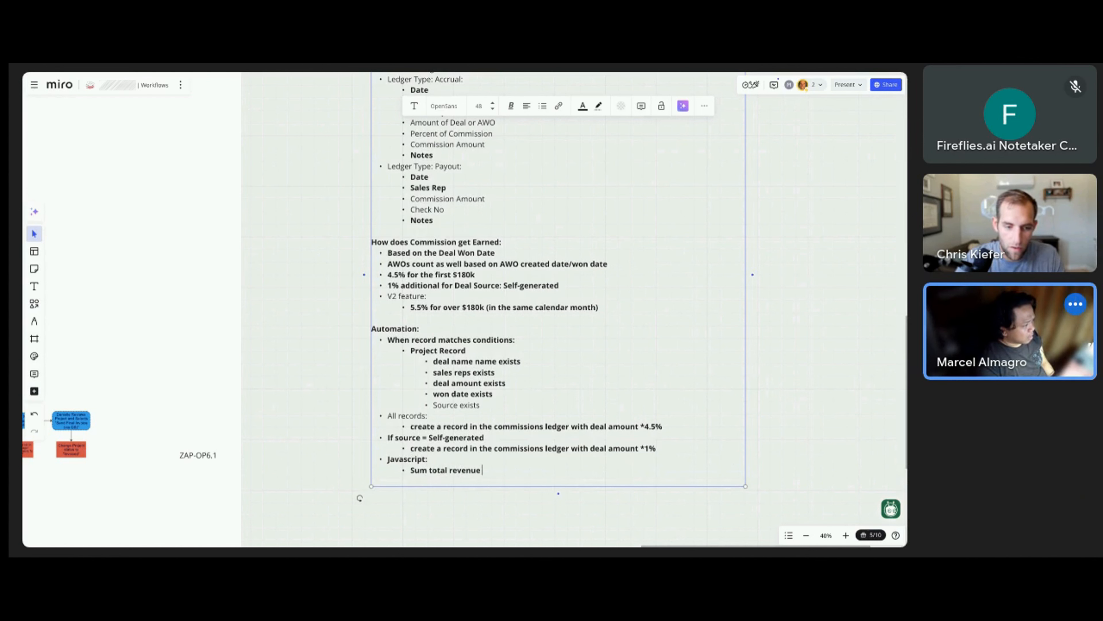
pyautogui.write(' sold in the current month')
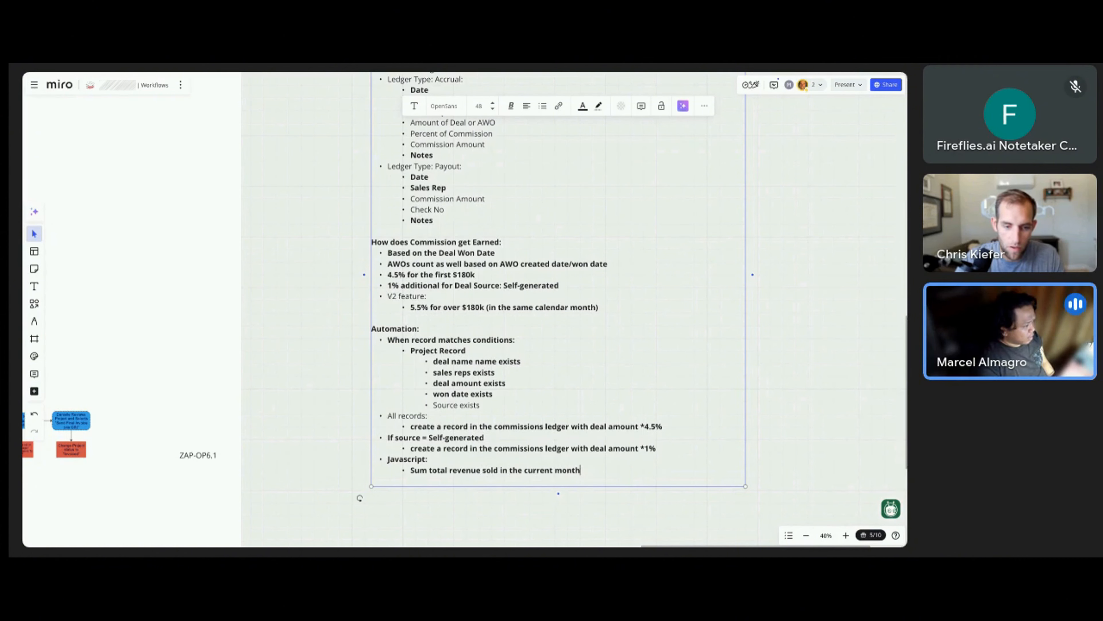
pyautogui.write(', and create a record f')
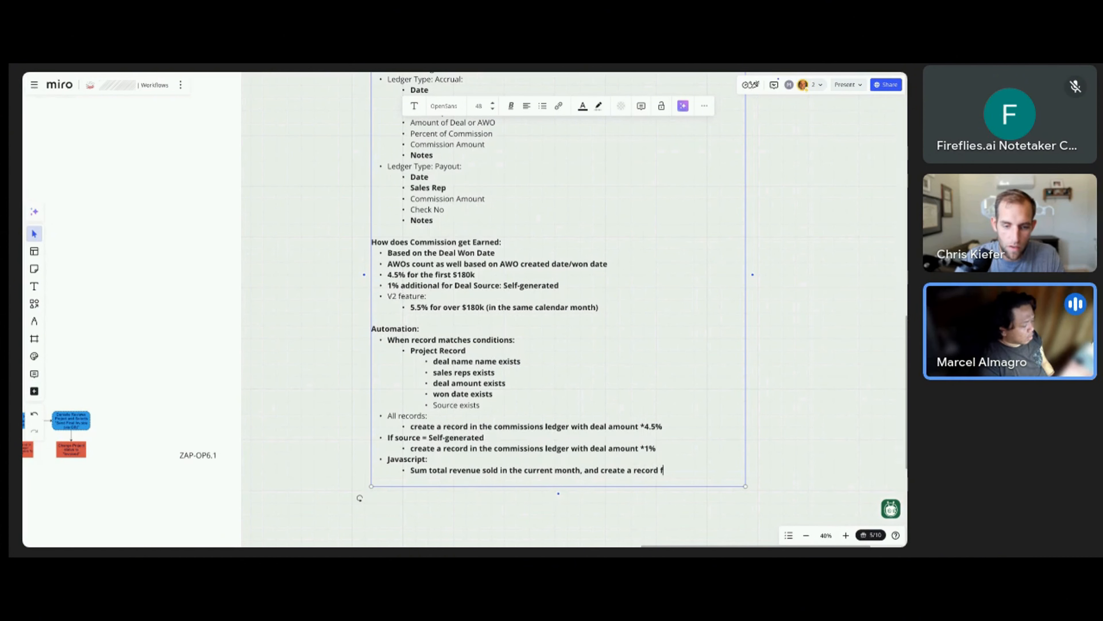
pyautogui.write('or the additional revenue over')
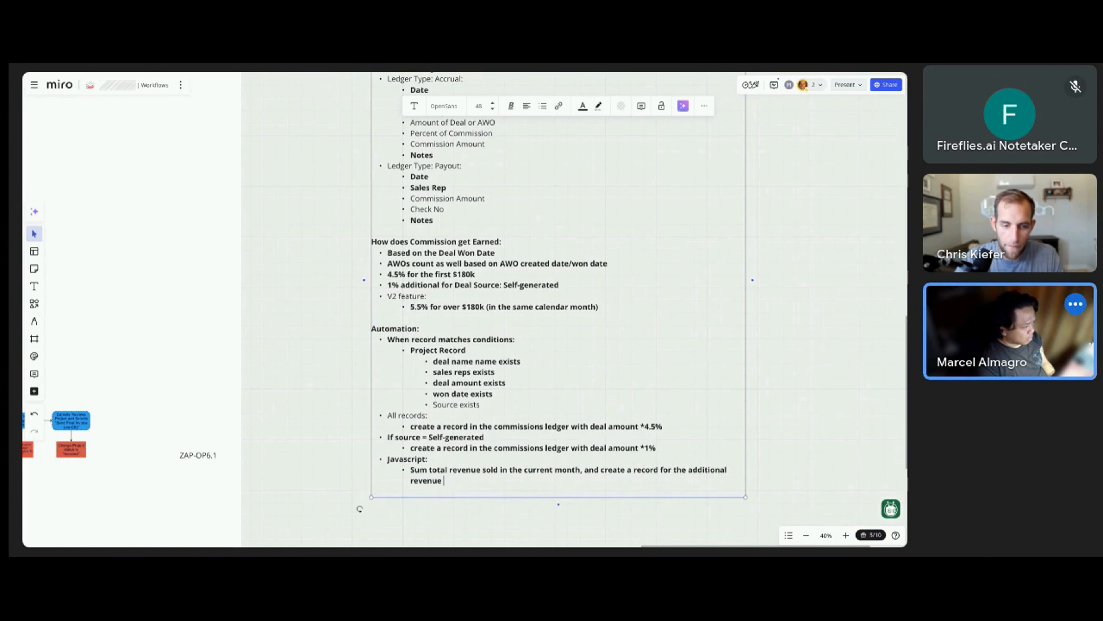
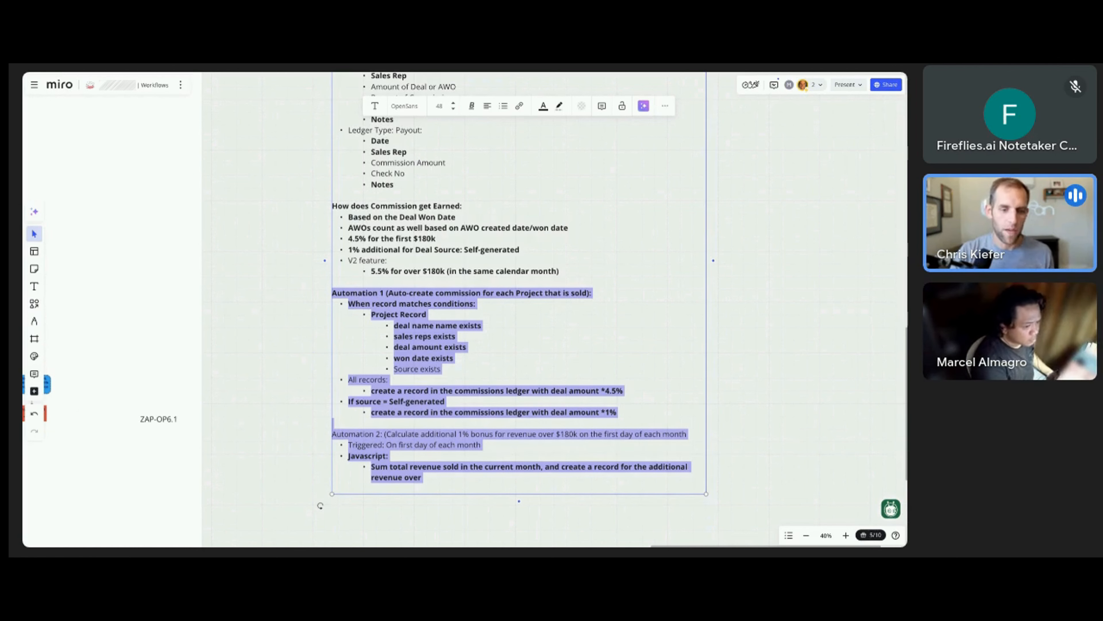
# - Review the Commission Ledger table's Accrual and Payout field lists against the earning rules and the two automations
pyautogui.scroll(5, 450, 386)
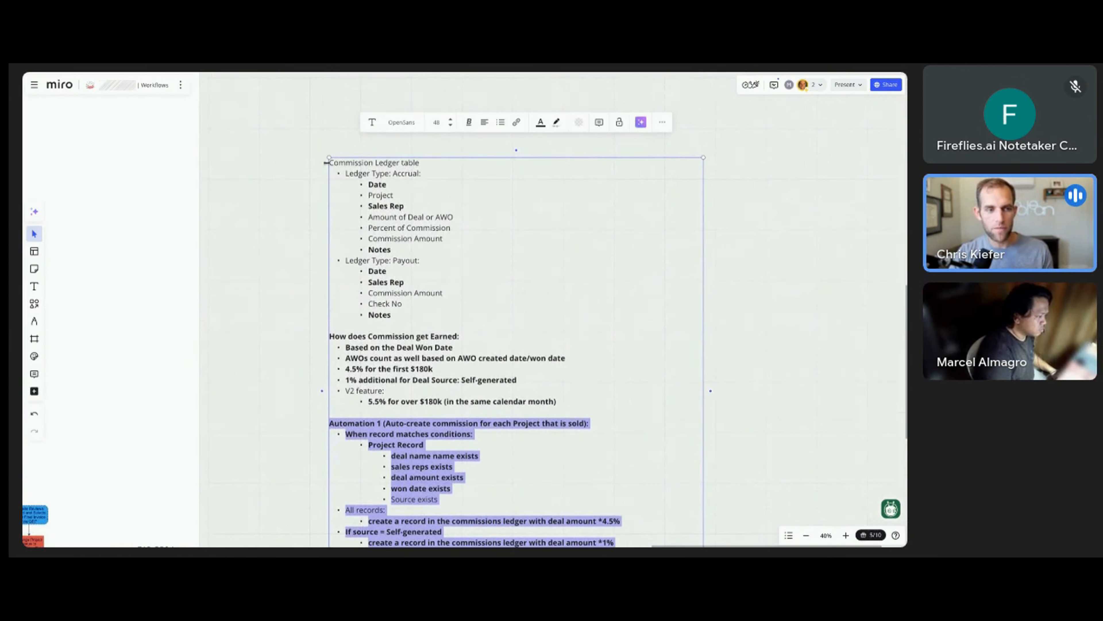
pyautogui.moveTo(327, 162); pyautogui.dragTo(552, 320)
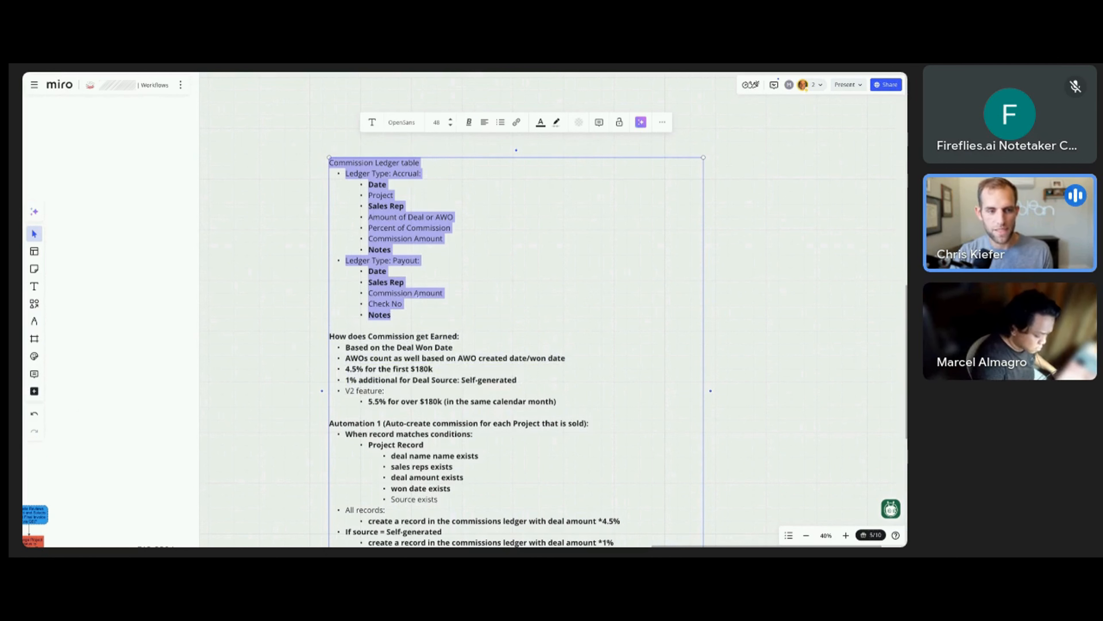
pyautogui.scroll(-4, 419, 272)
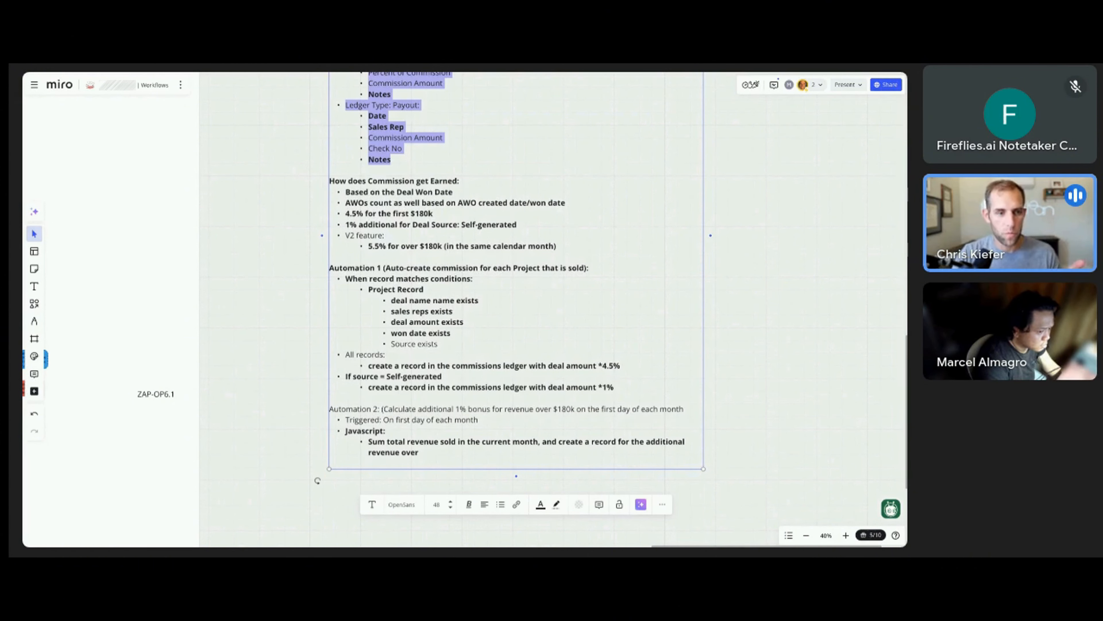
pyautogui.scroll(5, 388, 278)
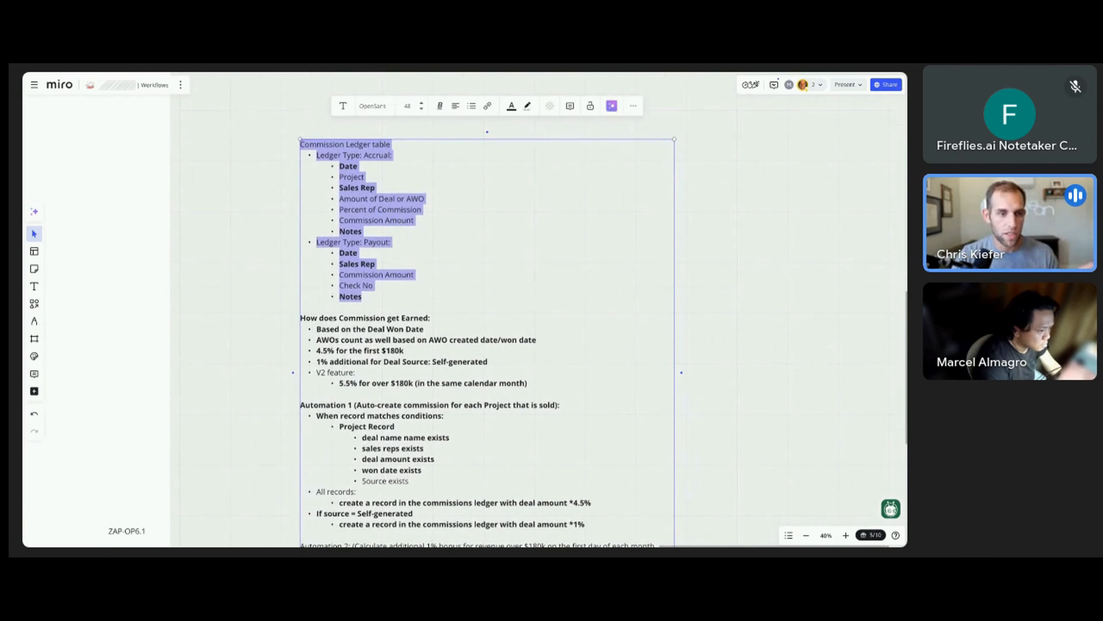
pyautogui.click(364, 167)
pyautogui.moveTo(359, 166); pyautogui.dragTo(339, 166)
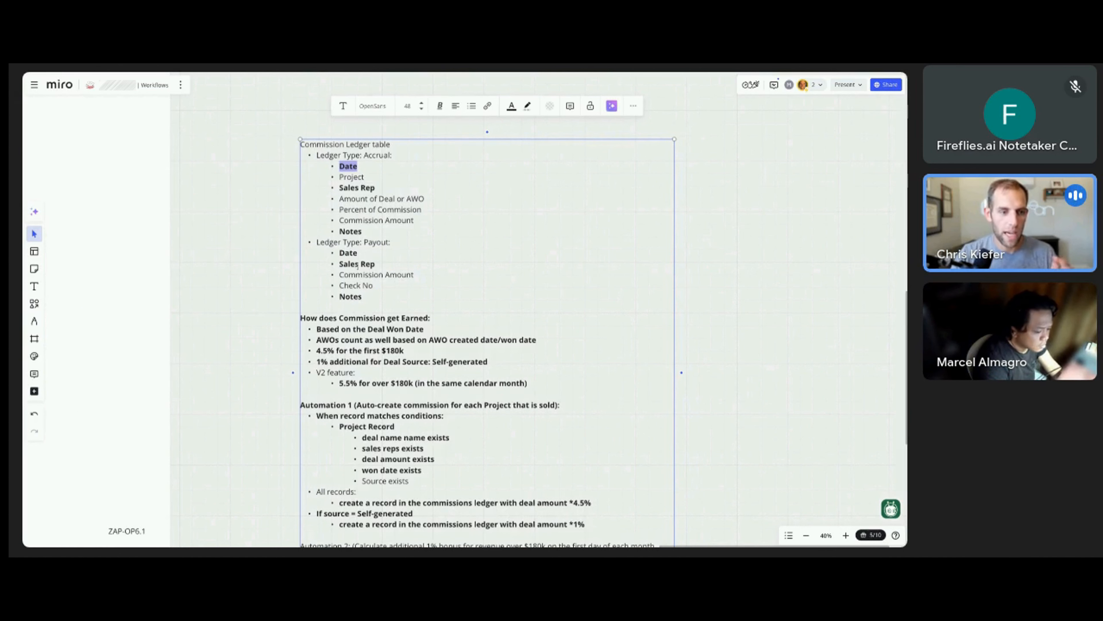
pyautogui.moveTo(371, 296); pyautogui.dragTo(301, 144)
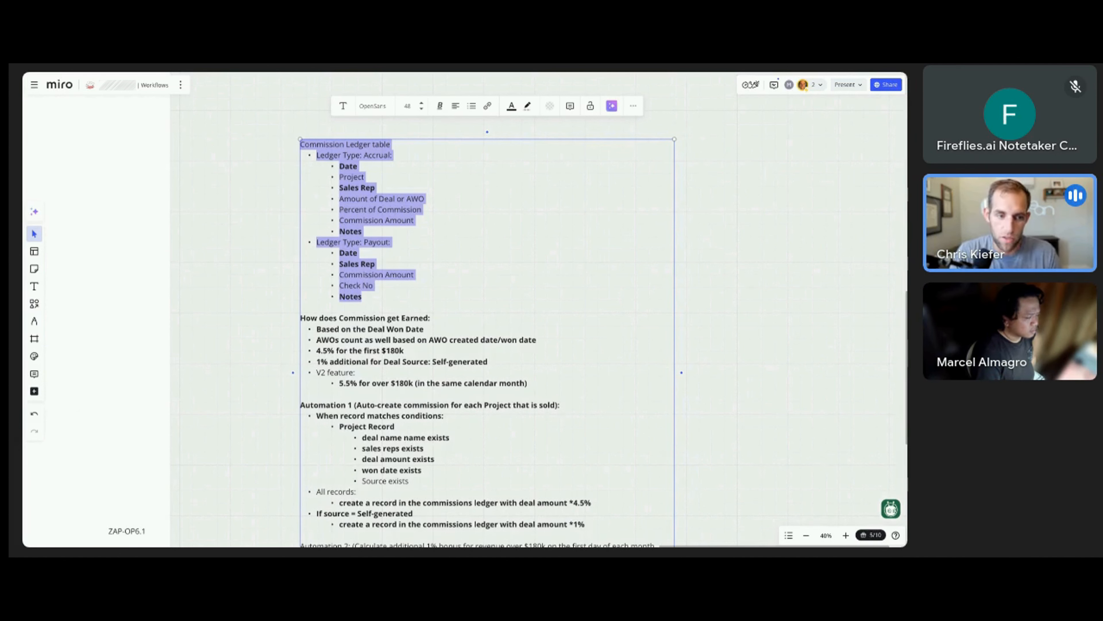
# - Add a "Status" bullet above Date in both the Accrual and Payout field lists of the Commission Ledger table
pyautogui.click(339, 165)
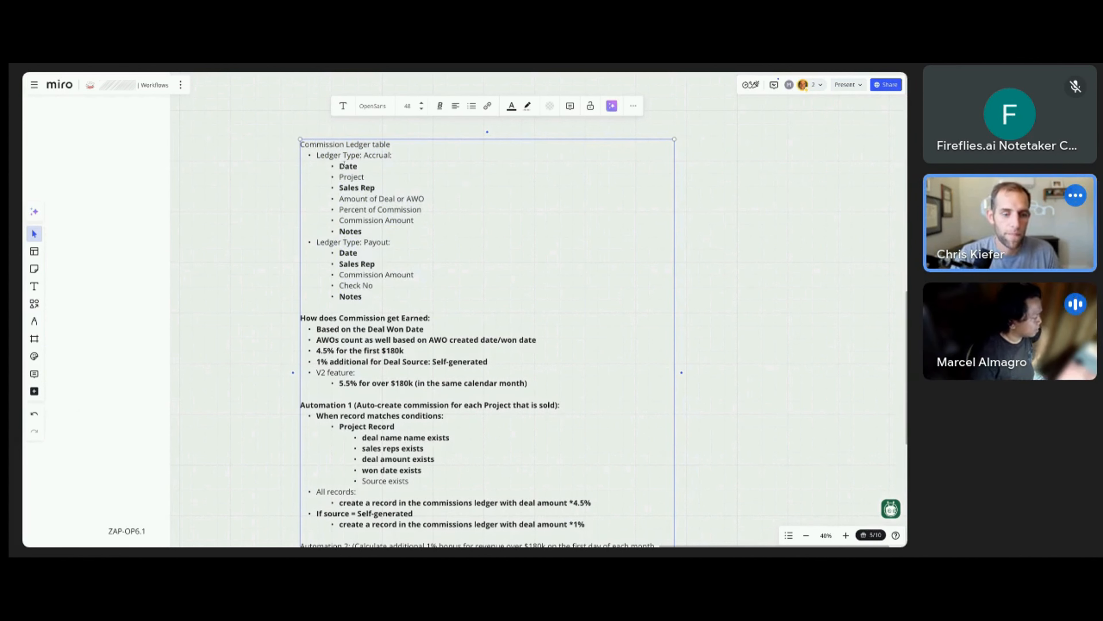
pyautogui.press('Return')
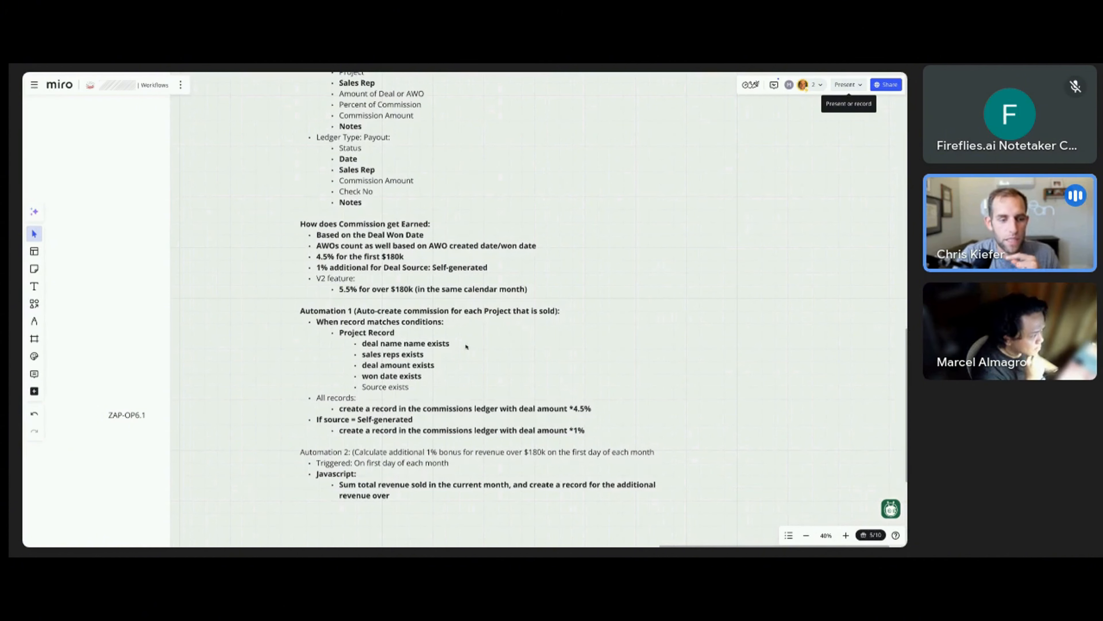
pyautogui.scroll(3, 410, 313)
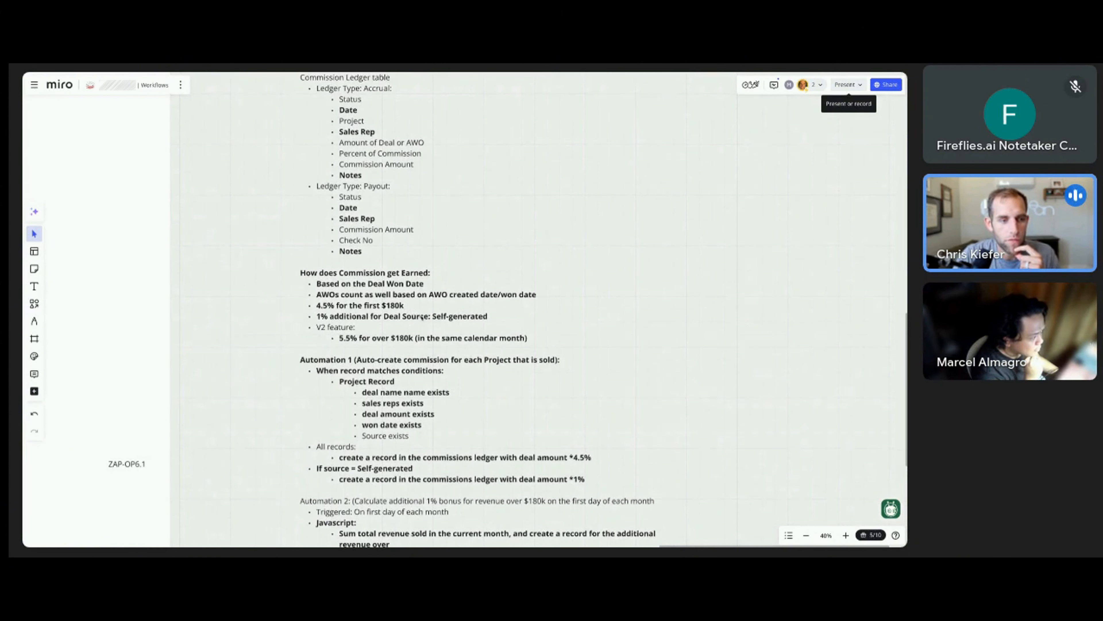
pyautogui.scroll(-5, 421, 317)
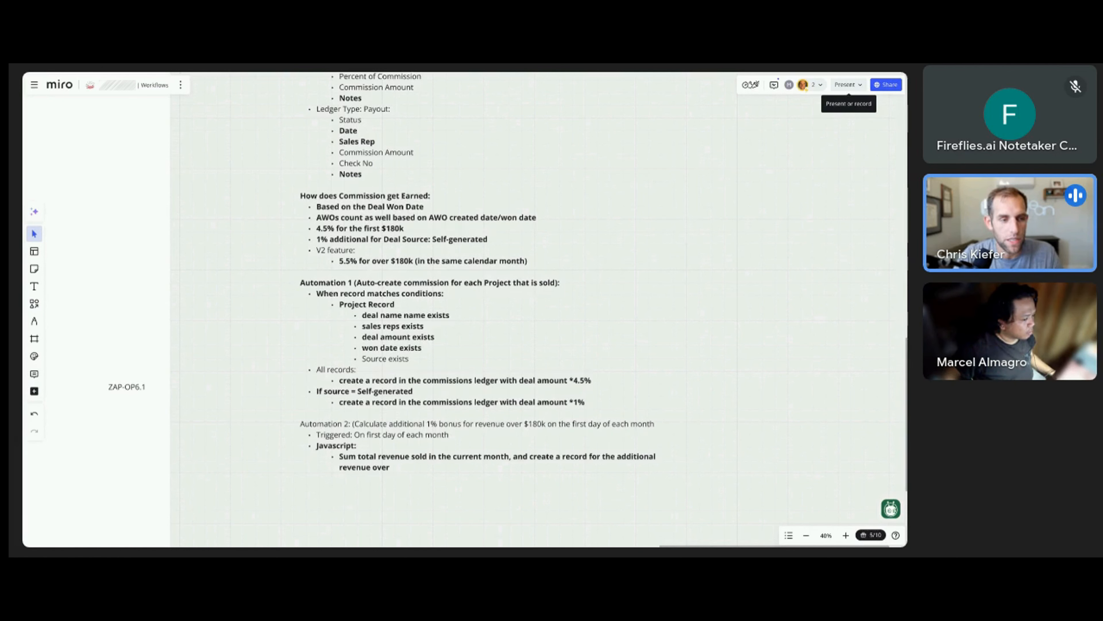
pyautogui.scroll(3, 365, 162)
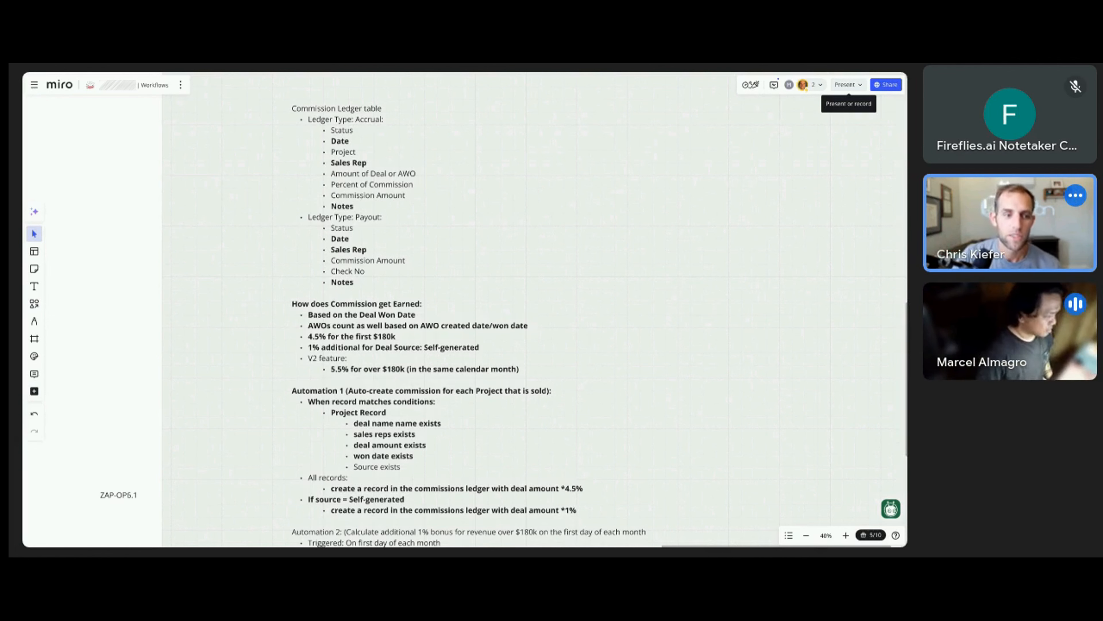
pyautogui.click(339, 164)
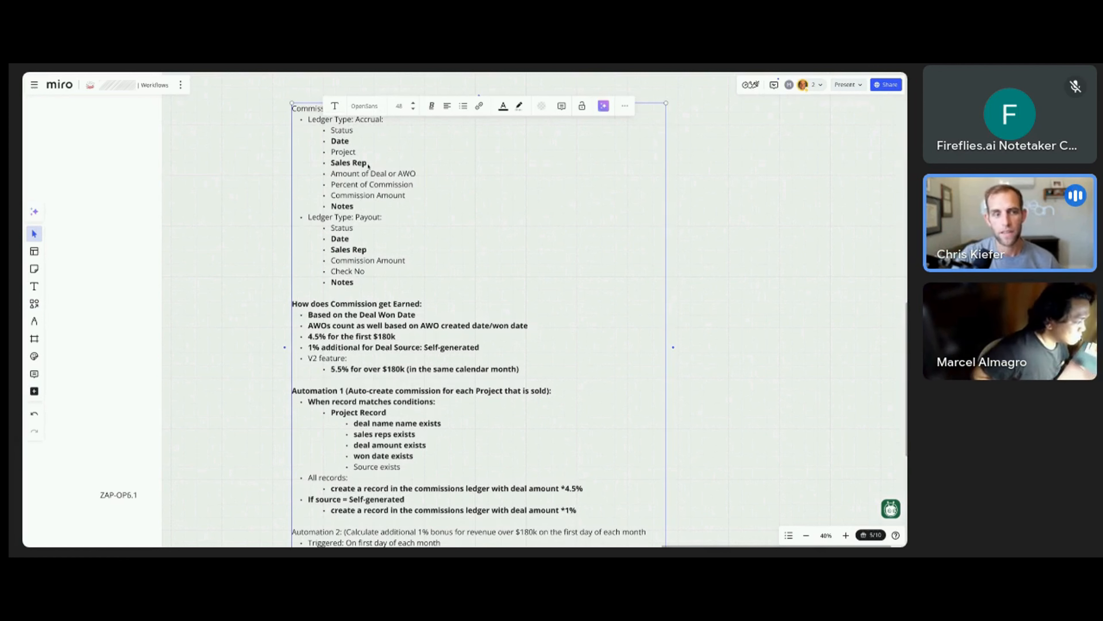
pyautogui.hscroll(2, 389, 136)
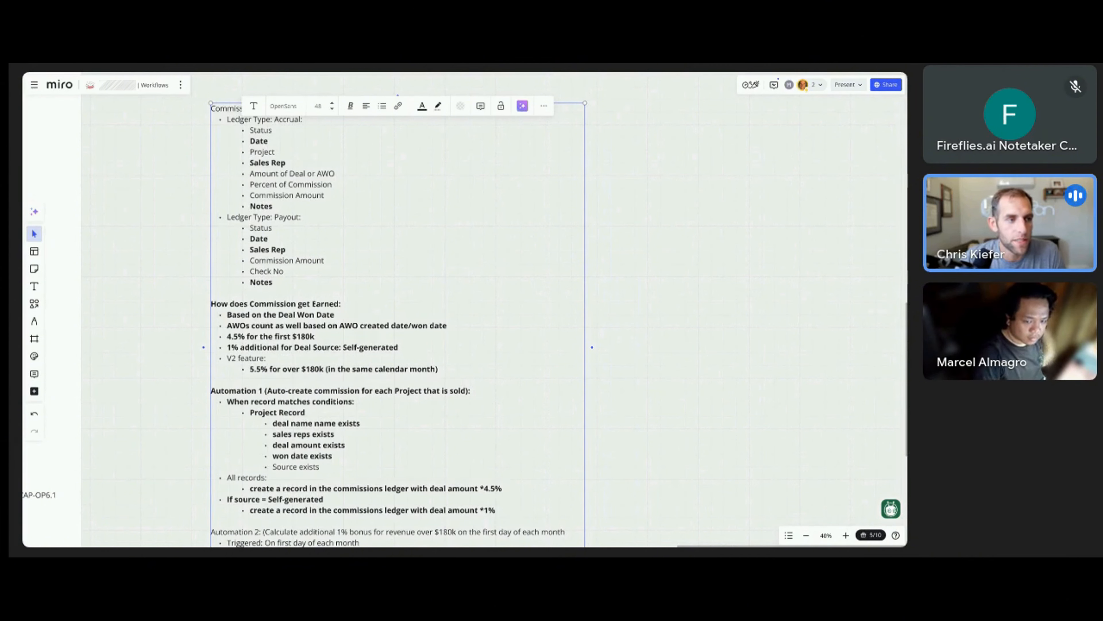
# - Switch to Airtable, open the Project Management base and show the Employees-Sales Reps view of the People table
pyautogui.hotkey('ctrl', 'Tab')
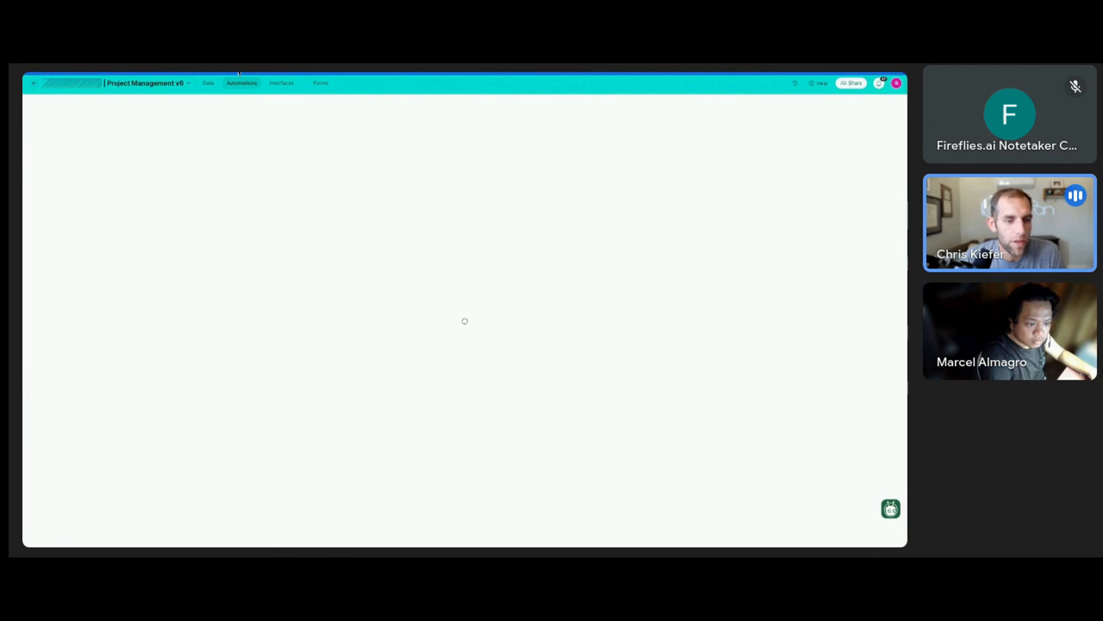
pyautogui.hotkey('ctrl', 'Tab')
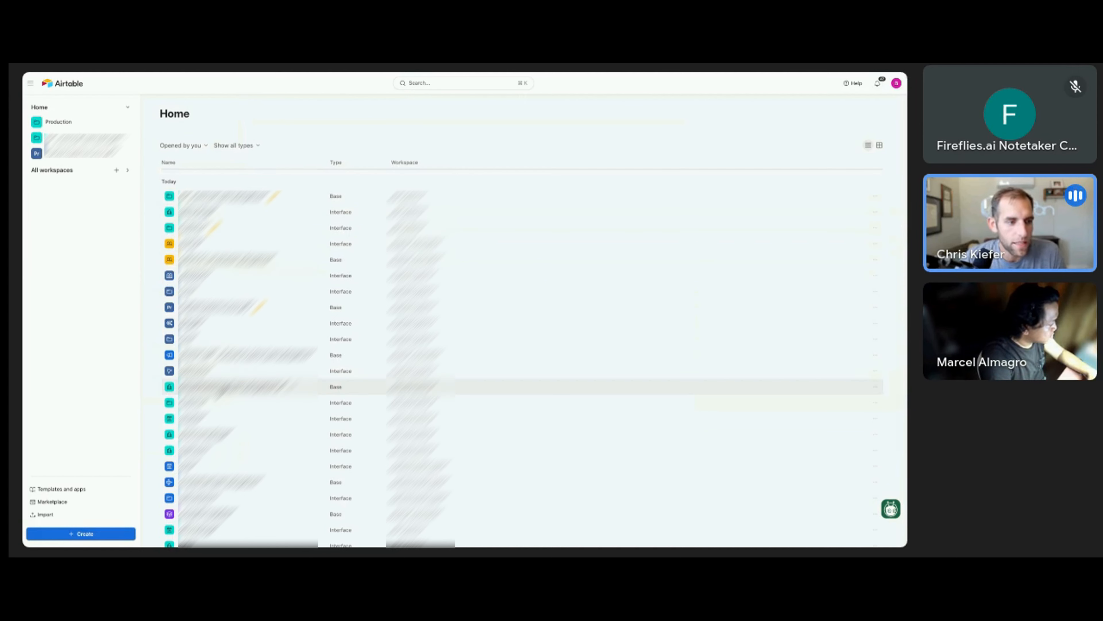
pyautogui.click(239, 196)
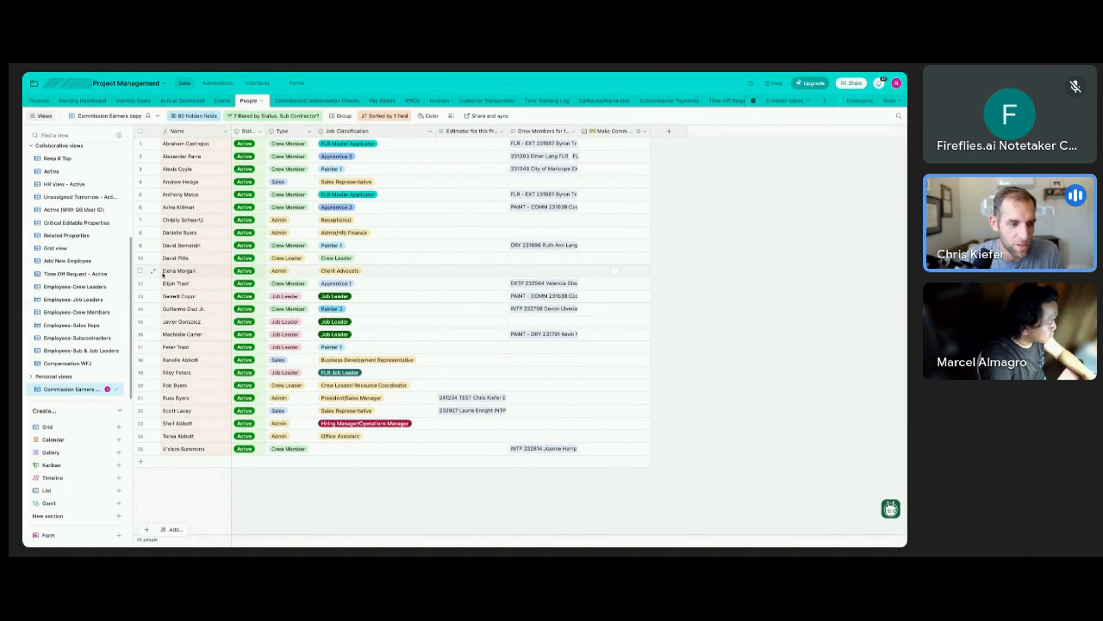
pyautogui.click(65, 171)
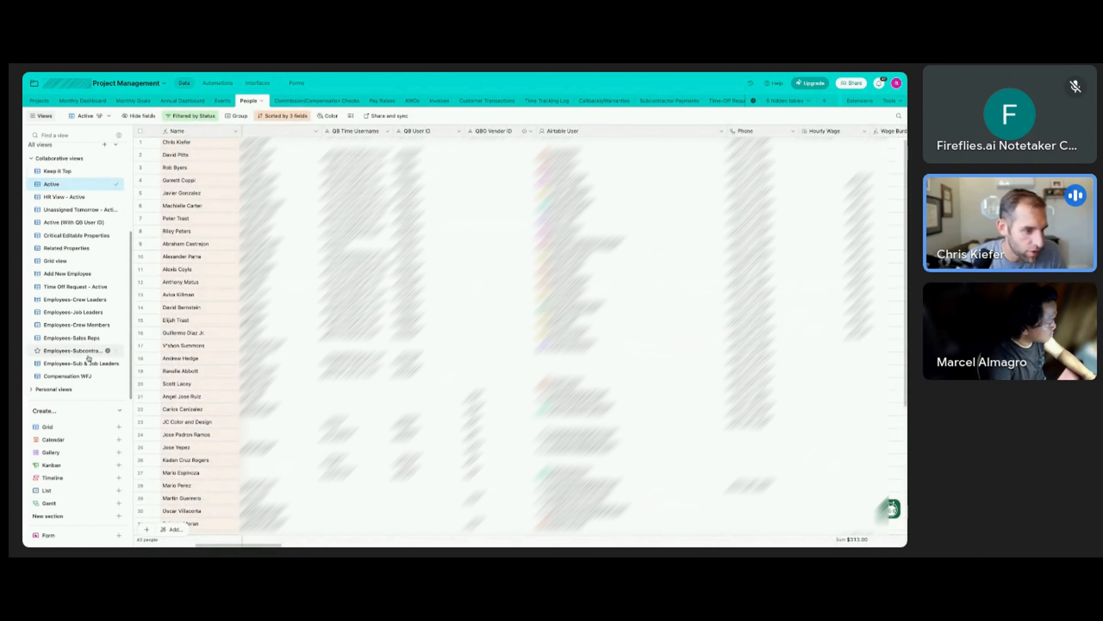
pyautogui.click(72, 338)
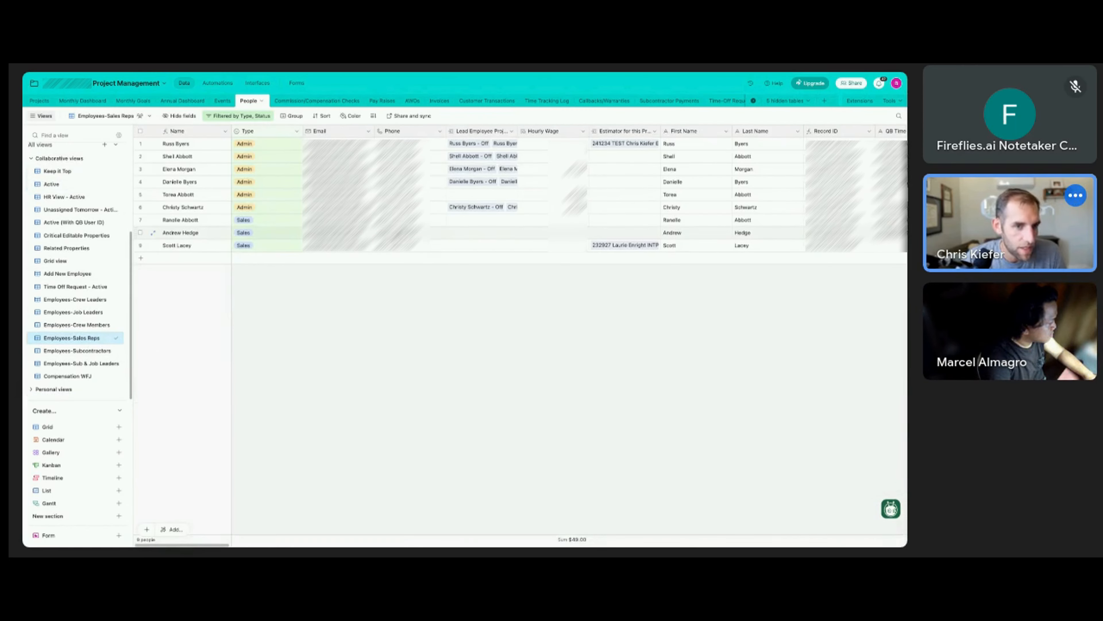
# - Insert a single select field named "Commission Type" directly after the "Estimator for this Pr..." field and start its first option
pyautogui.click(627, 132)
pyautogui.rightClick(627, 132)
pyautogui.click(617, 206)
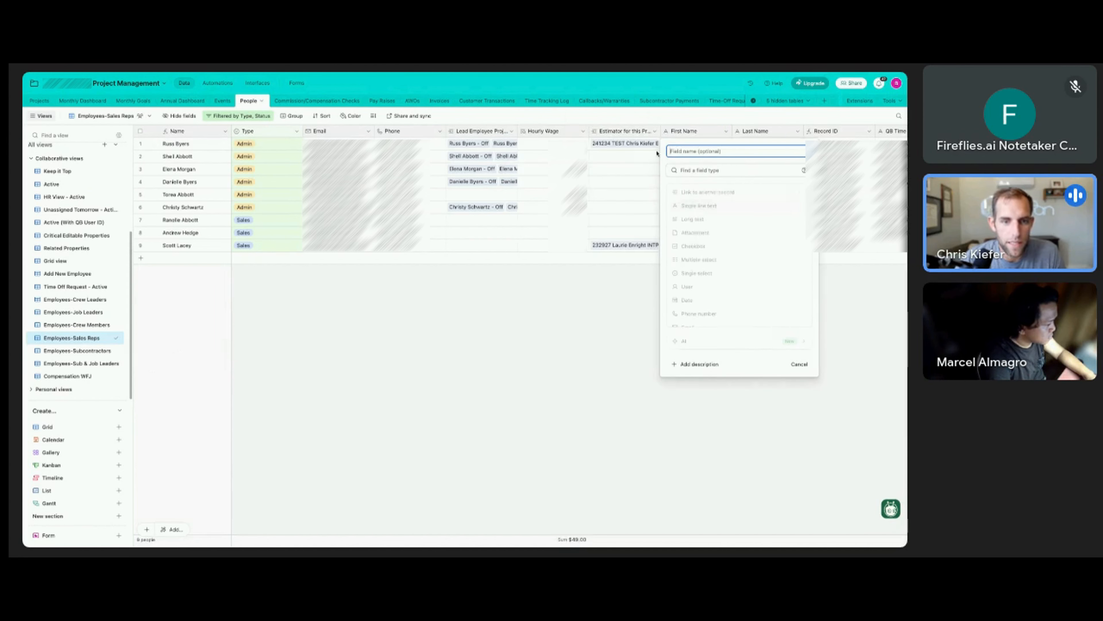
pyautogui.write('Dommission T')
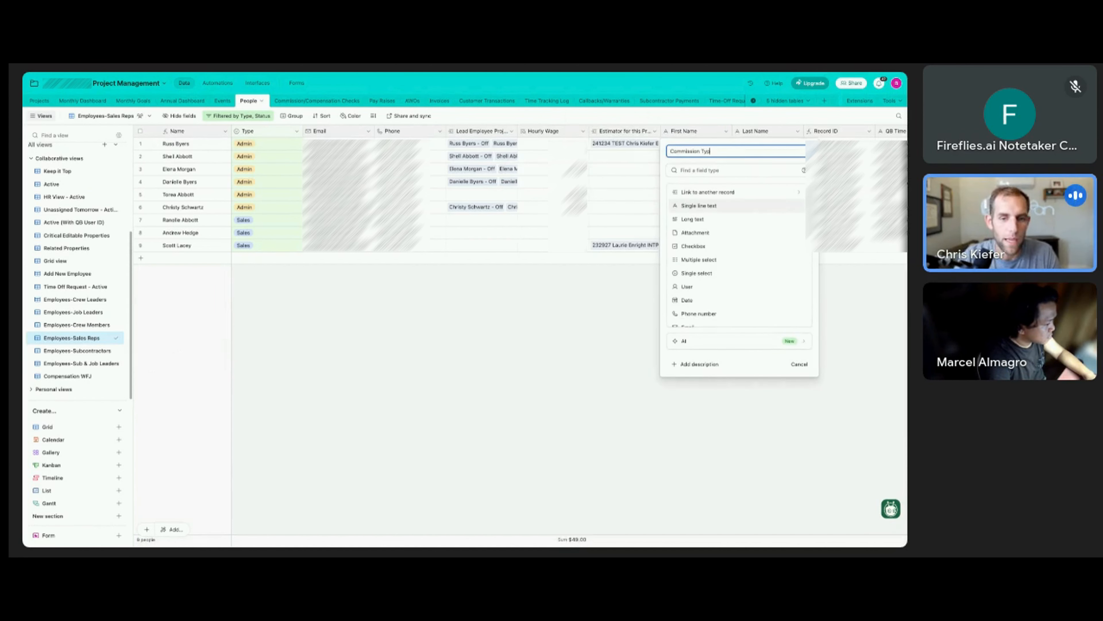
pyautogui.write('ype')
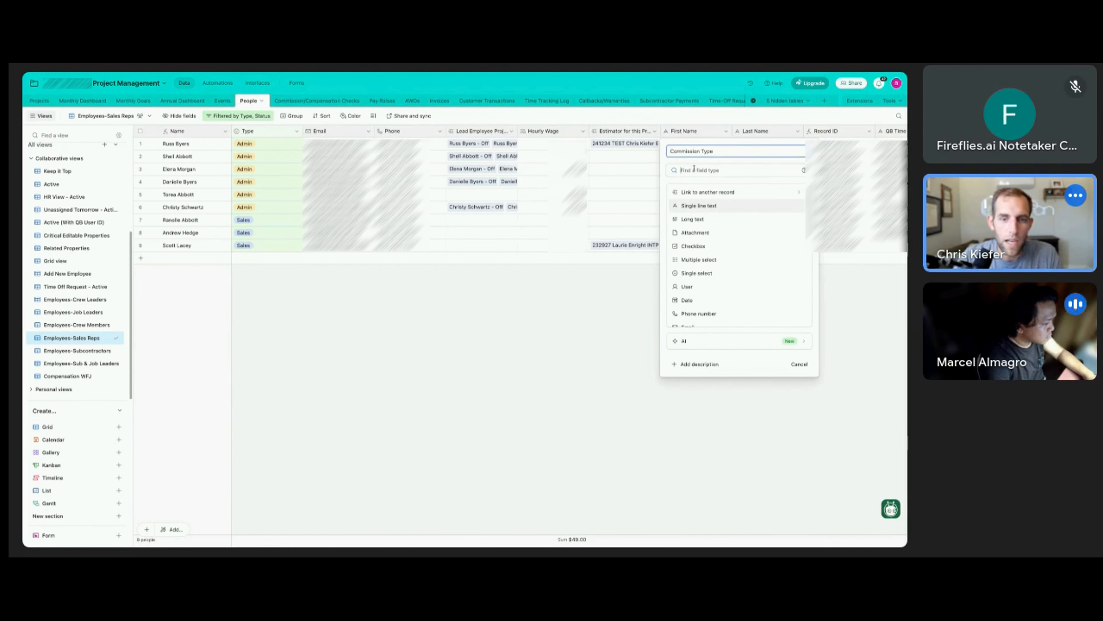
pyautogui.click(693, 169)
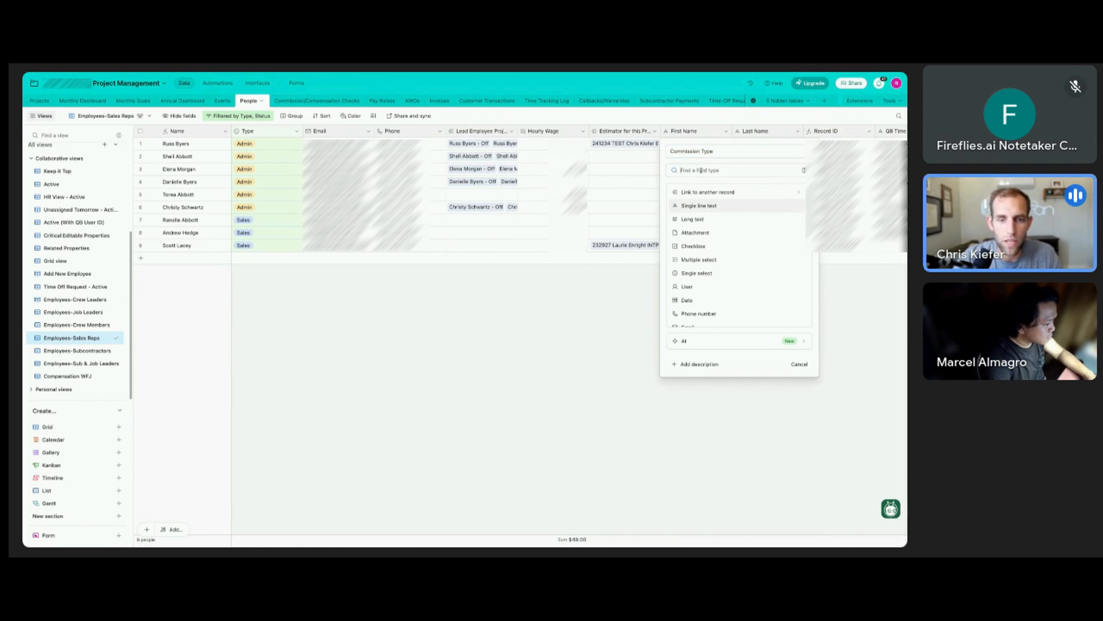
pyautogui.write('sea')
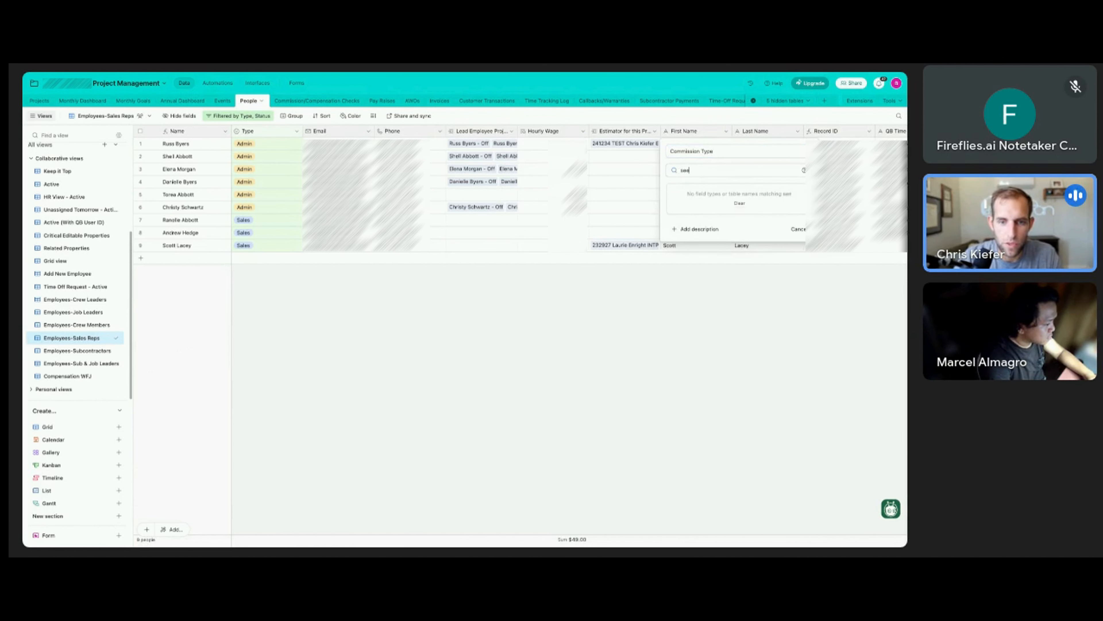
pyautogui.press('BackSpace')
pyautogui.write('l')
pyautogui.click(694, 204)
pyautogui.click(691, 242)
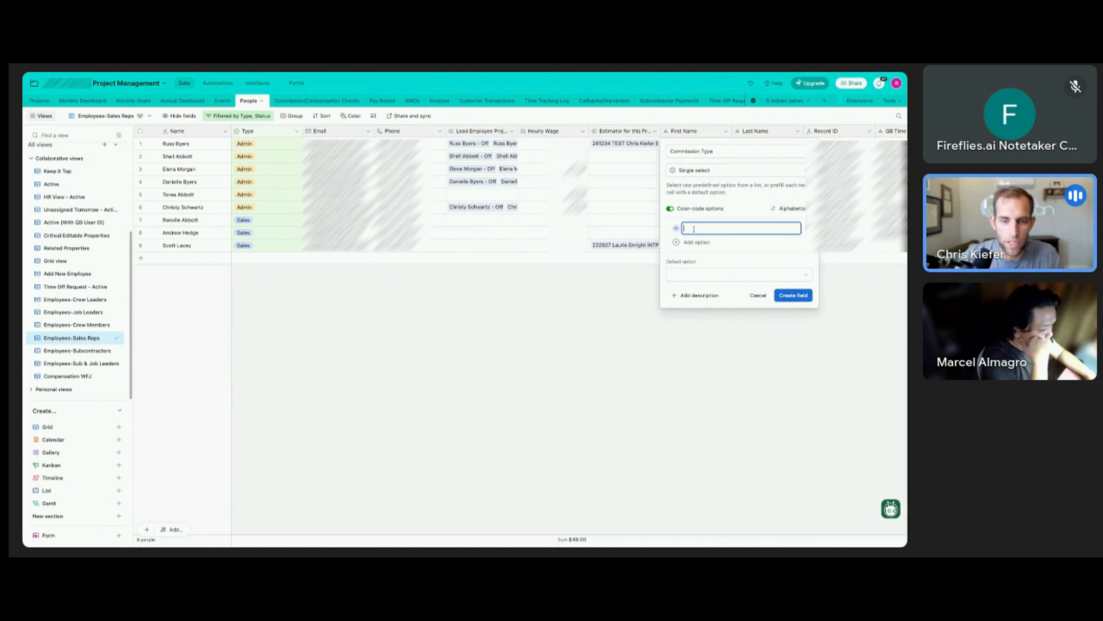
# - Enter "Standard" and "Not Eligible" as options of the Commission Type field
pyautogui.write('Standard')
pyautogui.press('Return')
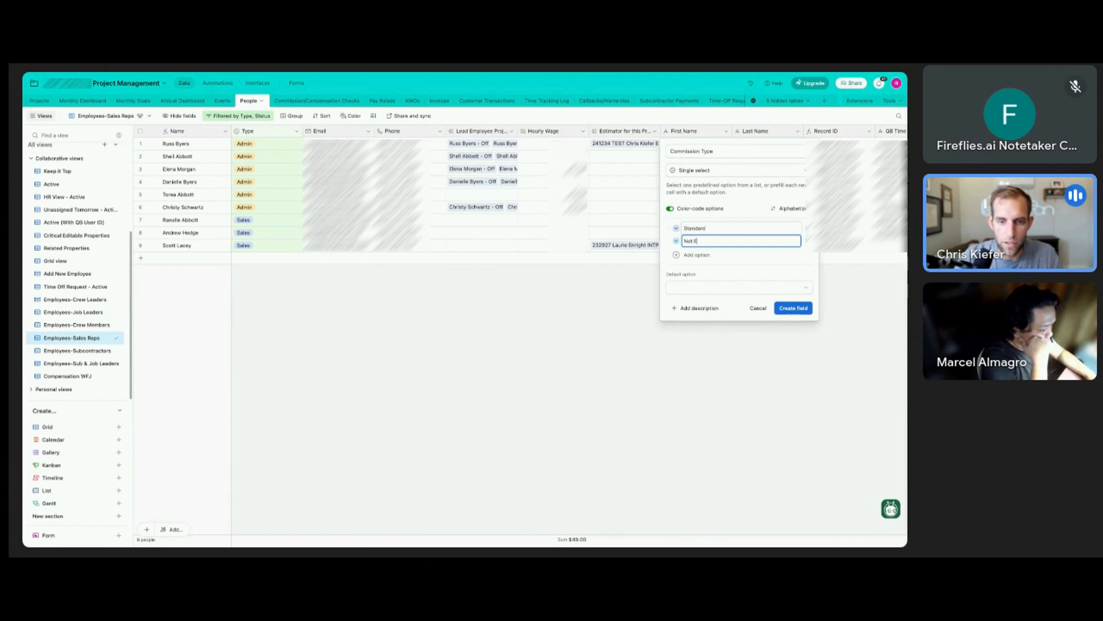
pyautogui.write('Not Eligible')
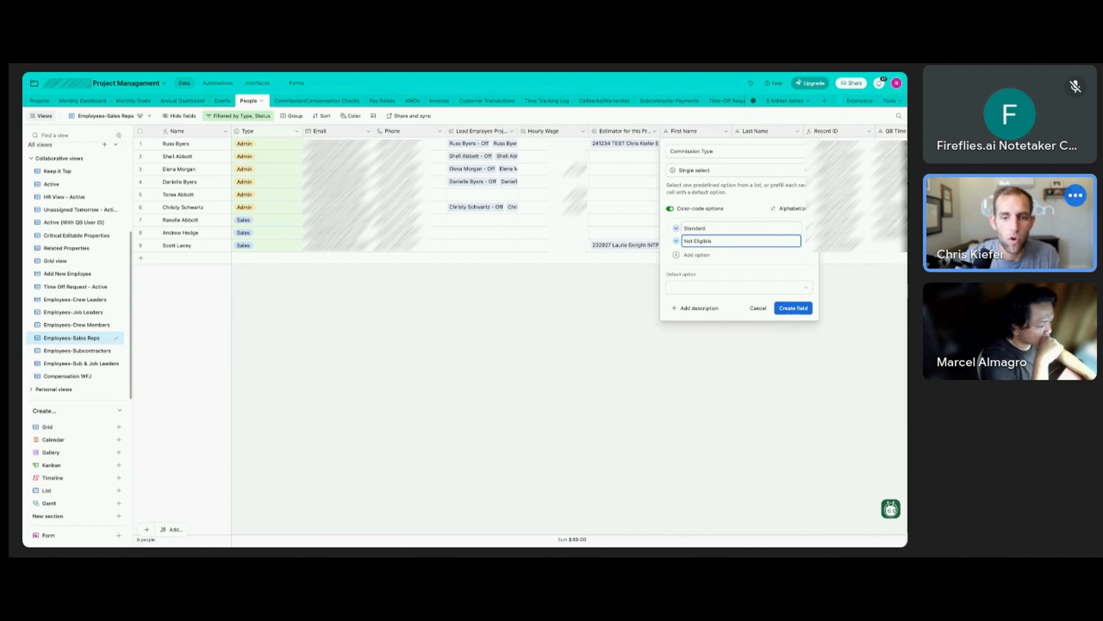
pyautogui.press('Return')
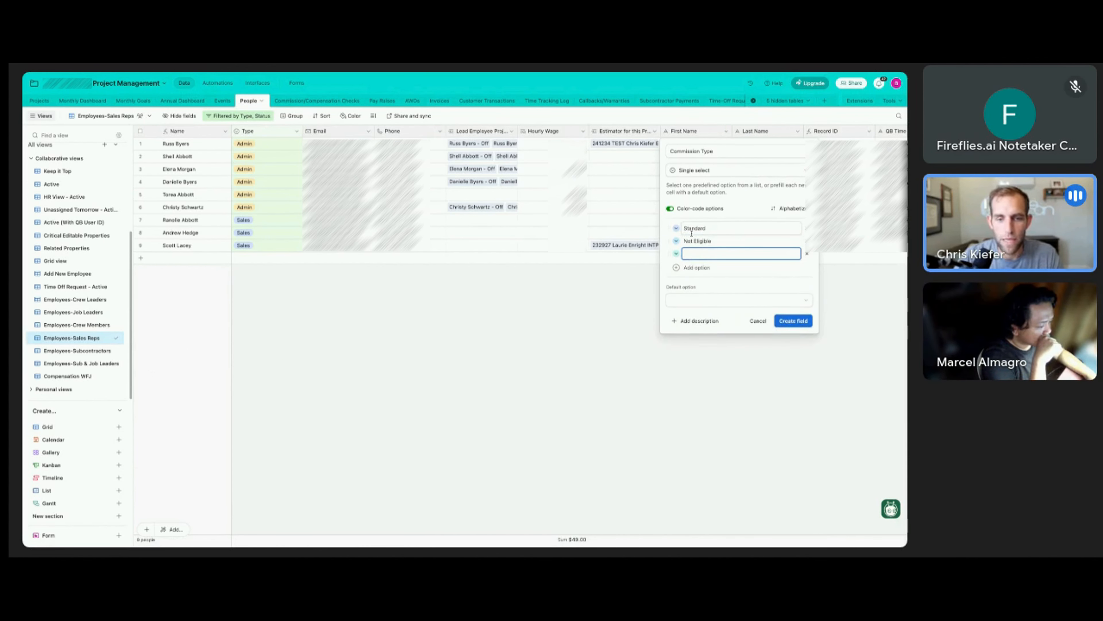
# - Rename the Standard option "Standard (4.5/5.5)", insert "Legacy (5%)" below it, and create the field without the empty option
pyautogui.click(718, 230)
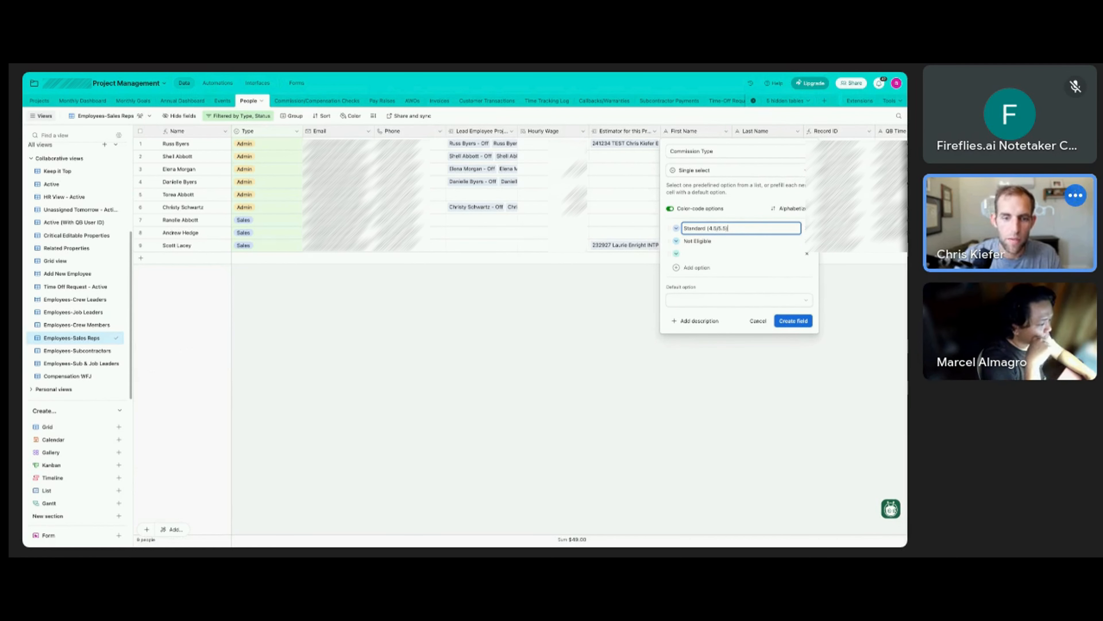
pyautogui.press('Return')
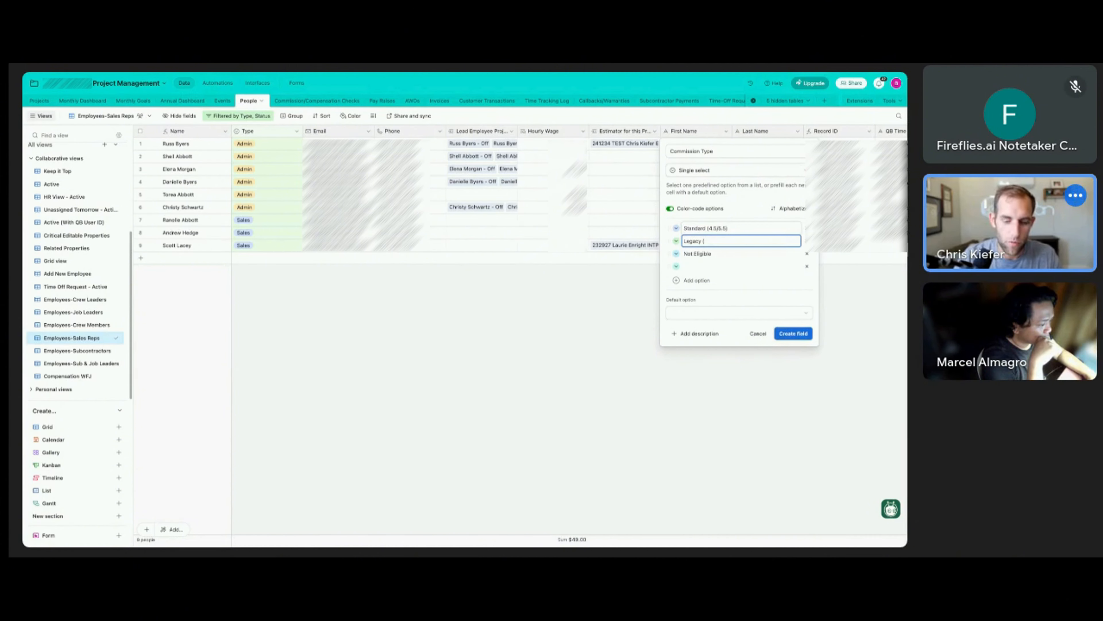
pyautogui.write('Legacy (')
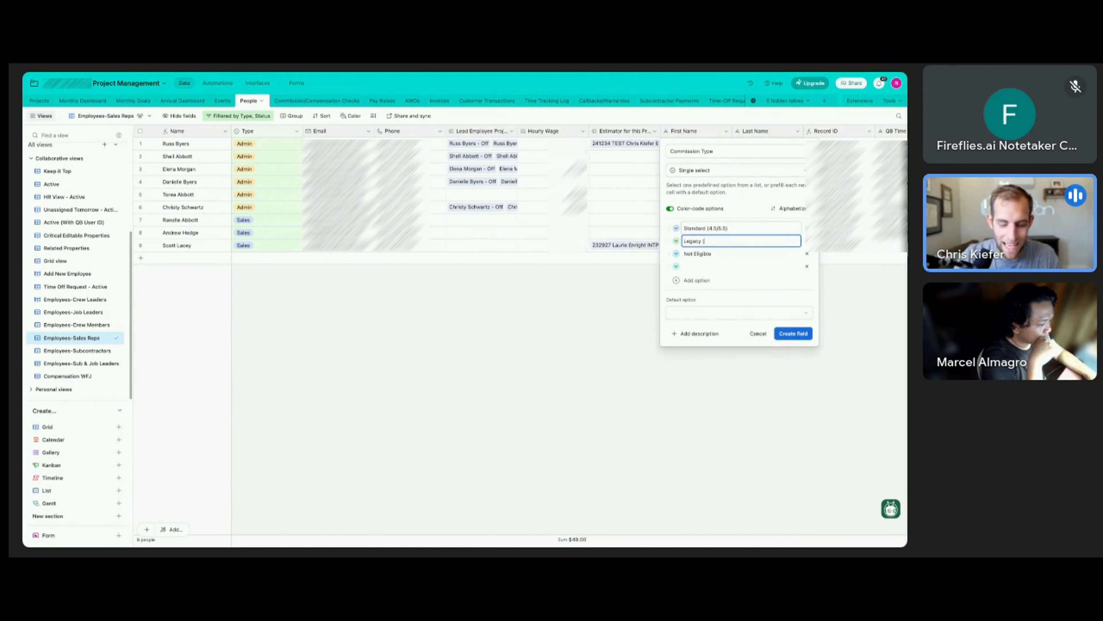
pyautogui.write('5%')
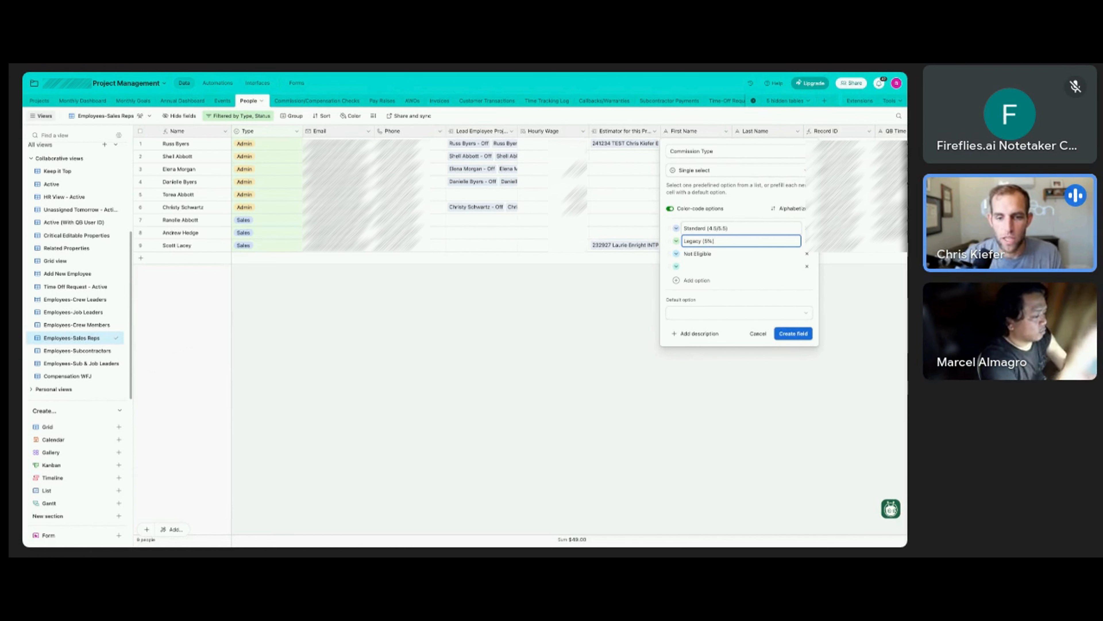
pyautogui.write(')')
pyautogui.click(750, 266)
pyautogui.click(806, 266)
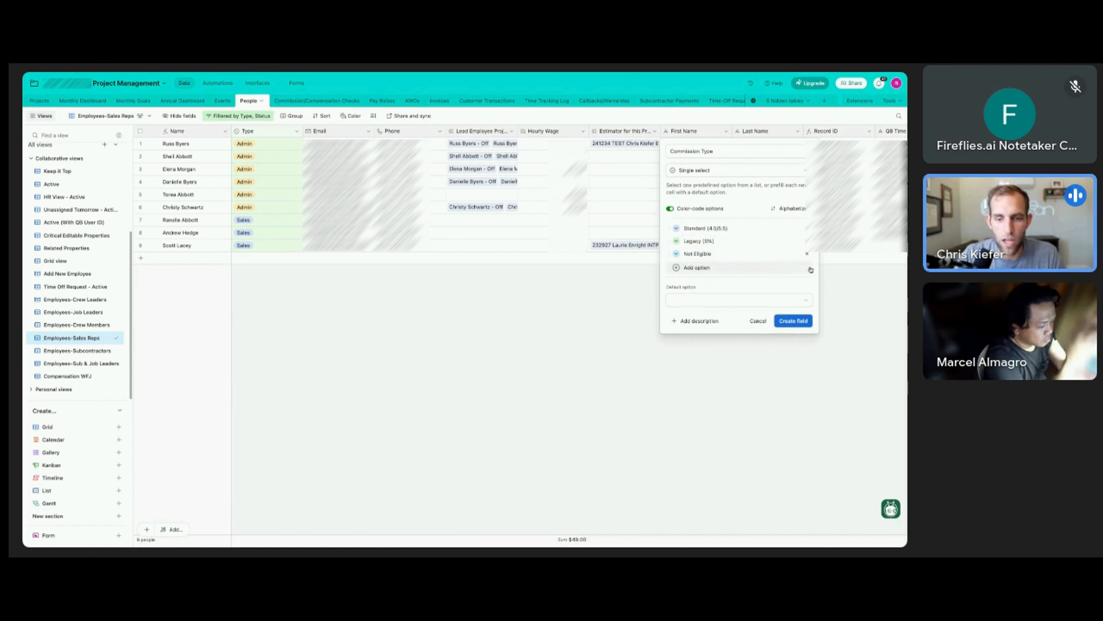
pyautogui.click(786, 322)
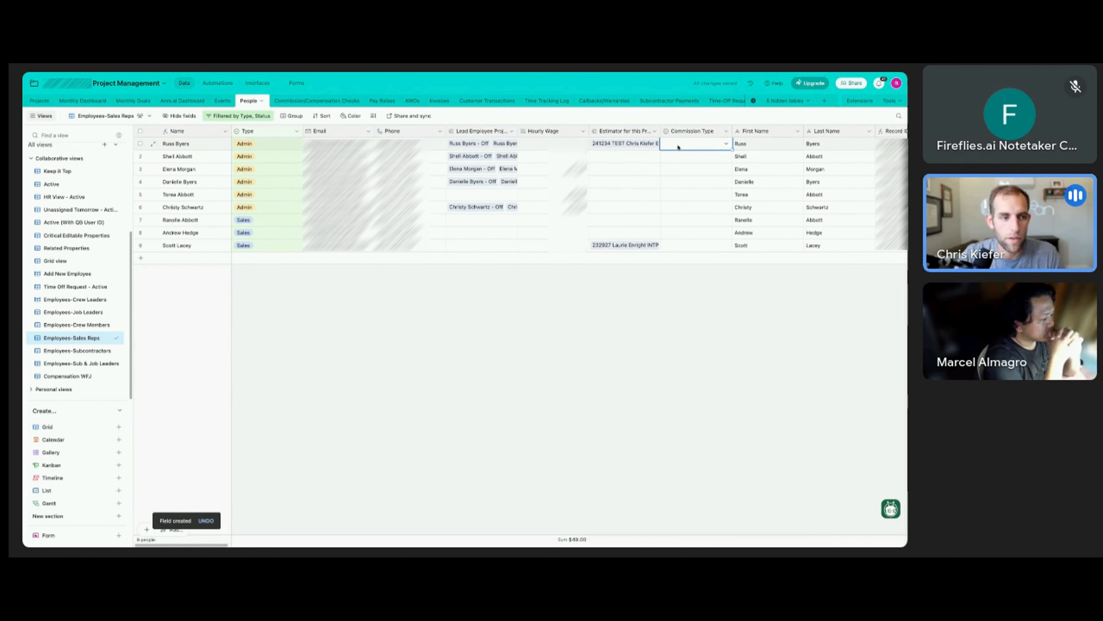
# - Set Commission Type to Standard (4.5/5.5) for the sales rep in row 9
pyautogui.click(678, 245)
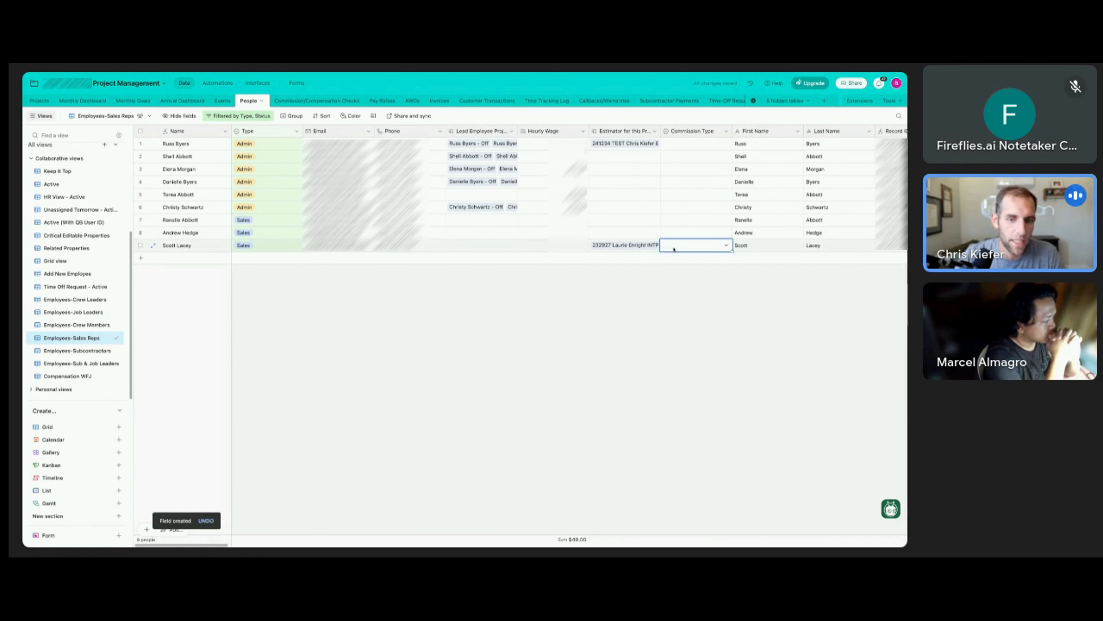
pyautogui.click(677, 245)
pyautogui.click(687, 287)
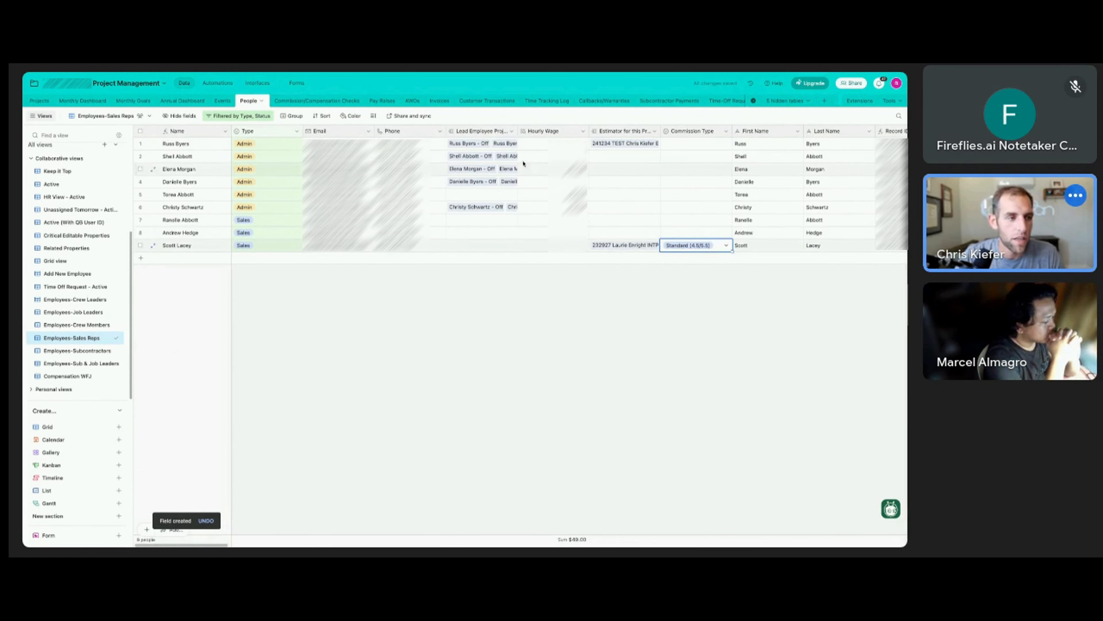
# - Look over the columns of the Projects table's Dashboard Stuff view and return to the People table
pyautogui.click(41, 102)
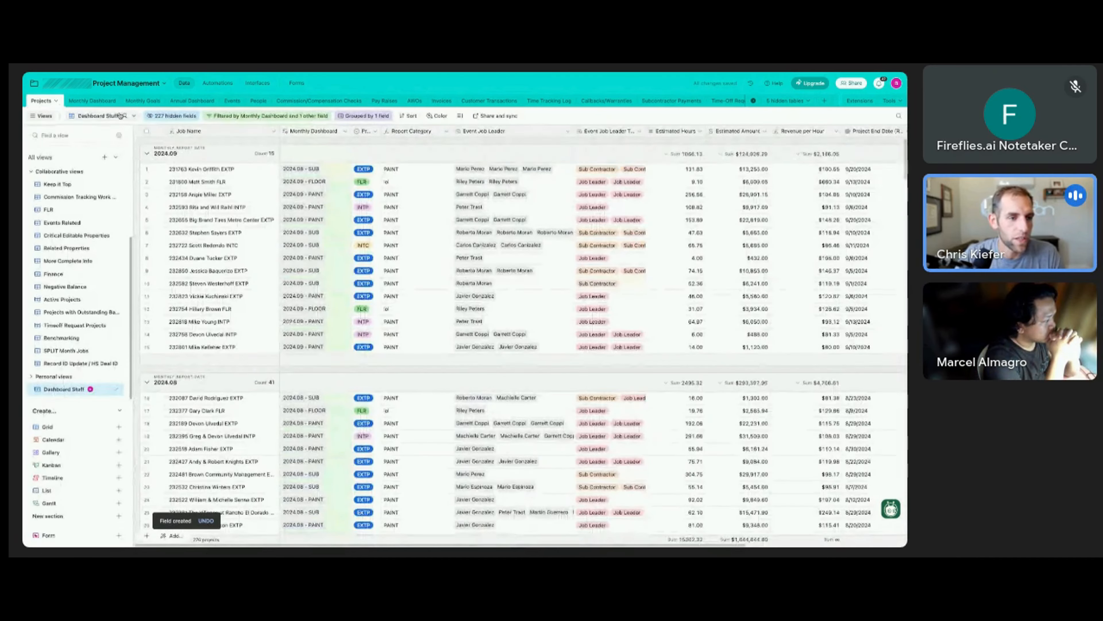
pyautogui.hscroll(5, 626, 158)
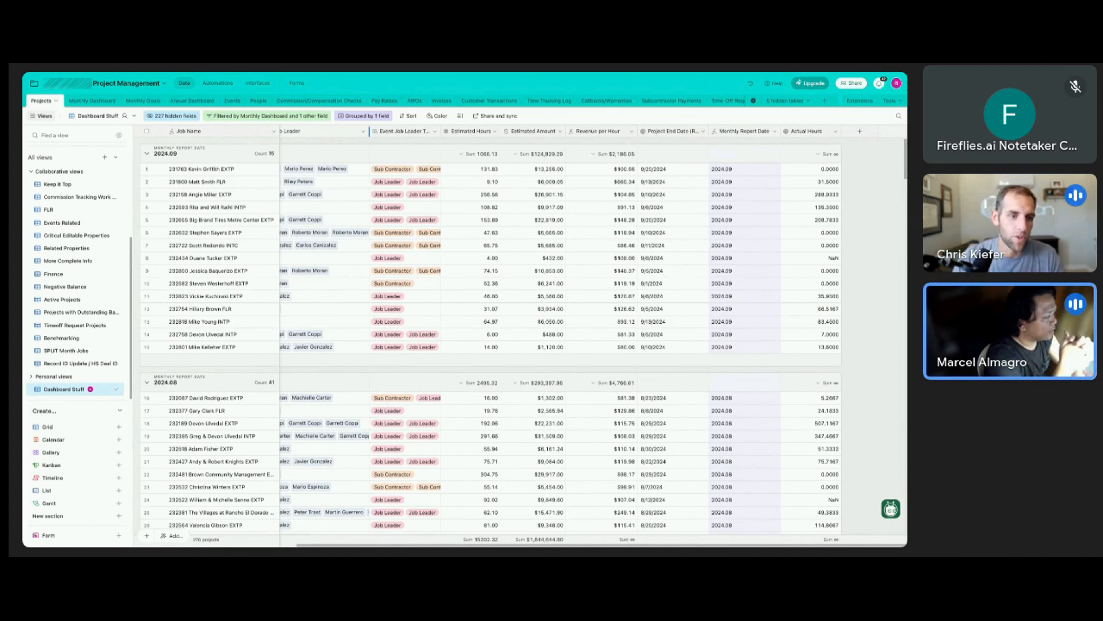
pyautogui.scroll(-1, 491, 334)
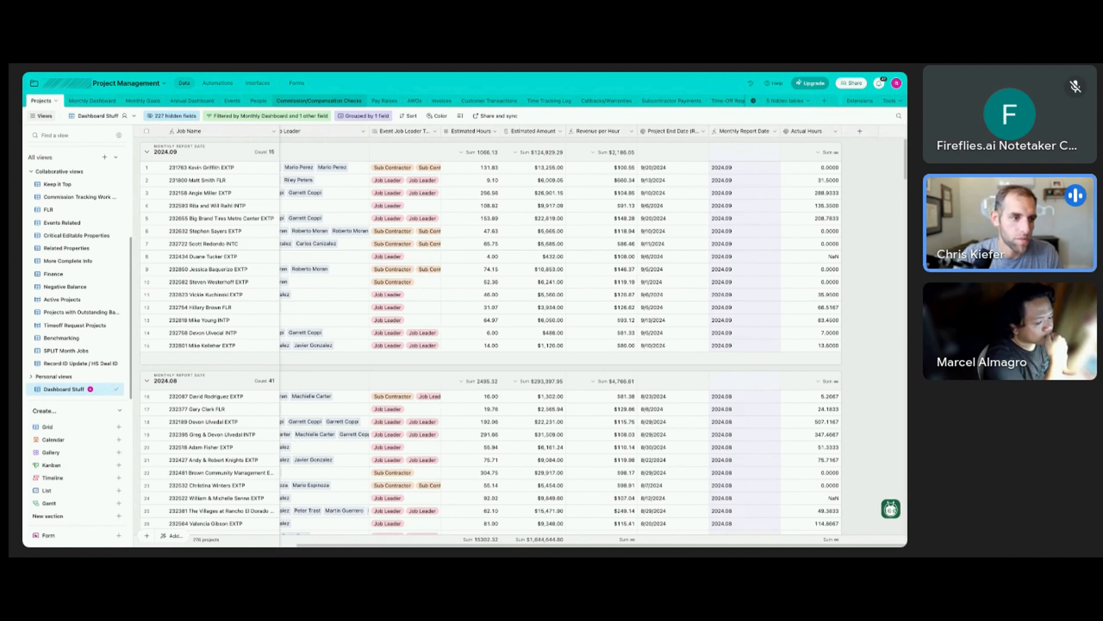
pyautogui.click(259, 101)
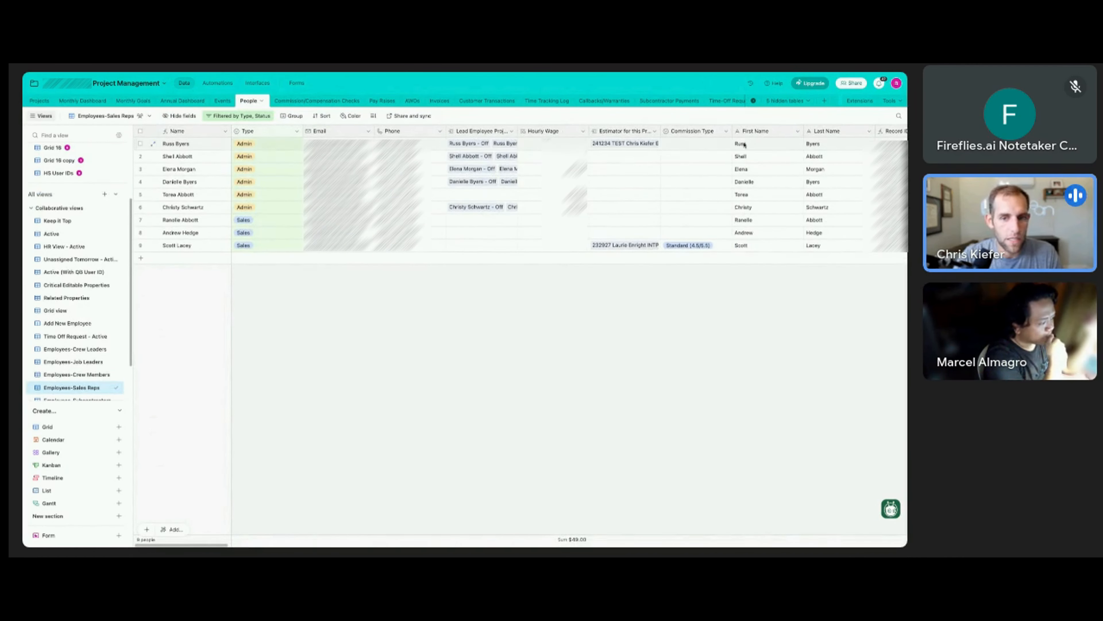
# - Set Commission Type to Not Eligible for the person in row 8 and fill it up through row 1
pyautogui.rightClick(697, 132)
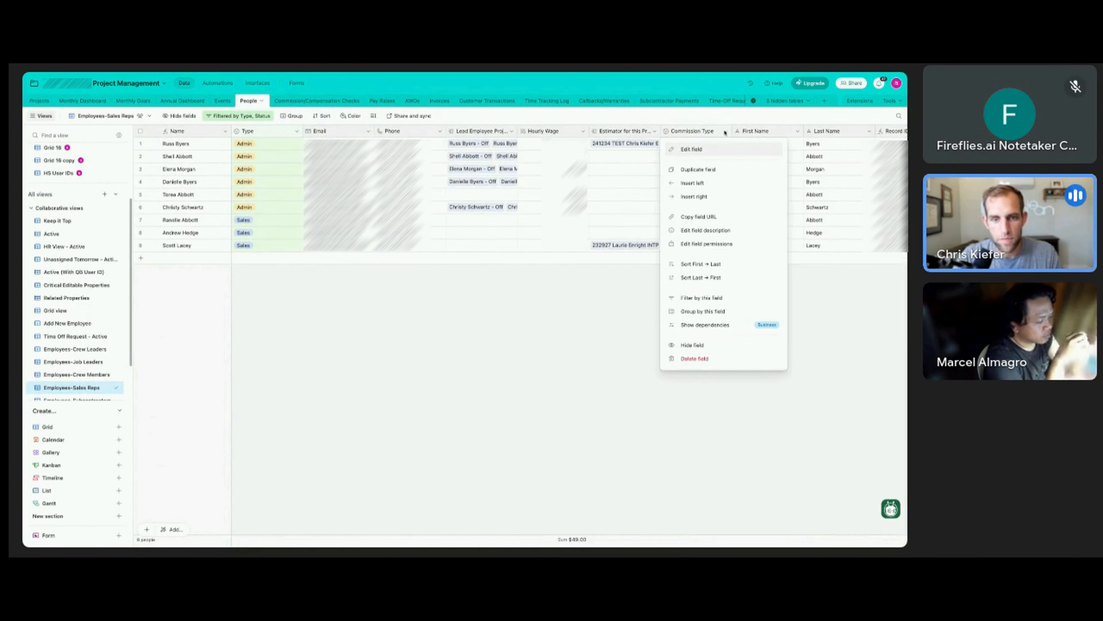
pyautogui.click(713, 246)
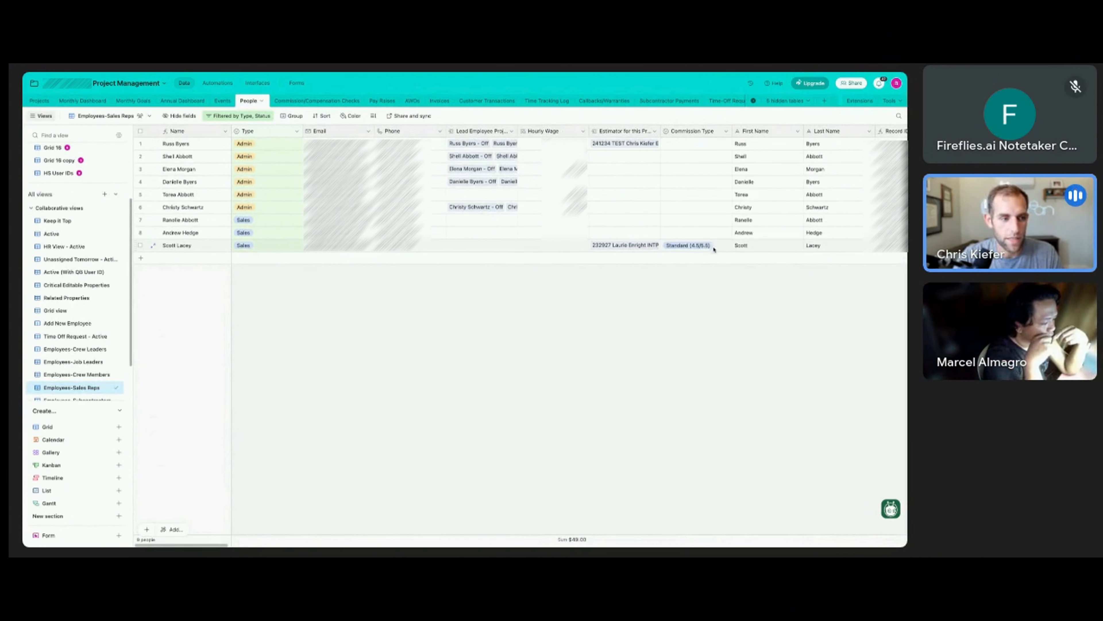
pyautogui.click(711, 234)
pyautogui.click(712, 234)
pyautogui.click(700, 303)
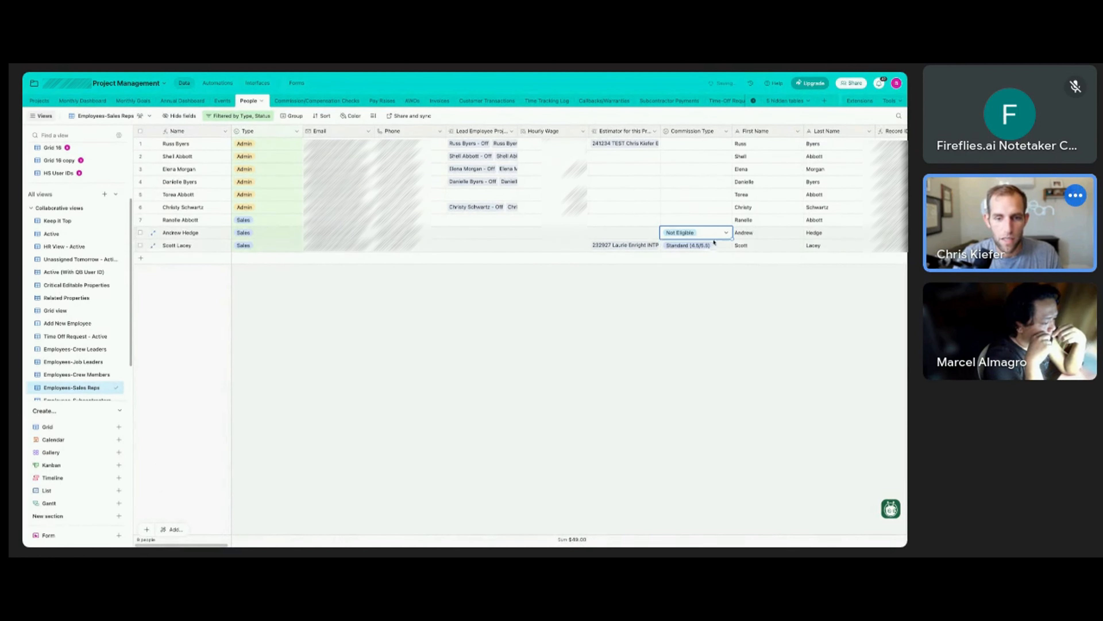
pyautogui.moveTo(733, 239); pyautogui.dragTo(697, 145)
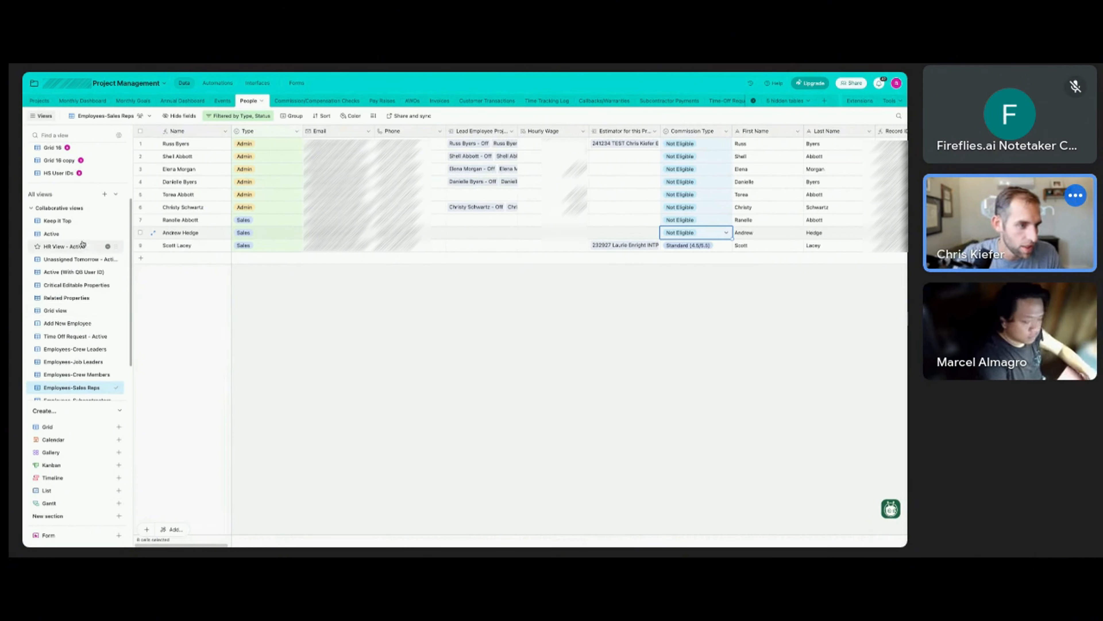
# - In the People table's Keep it Top view, start a new single select field named Mileage Reimbursement Type after Commission Type
pyautogui.click(70, 221)
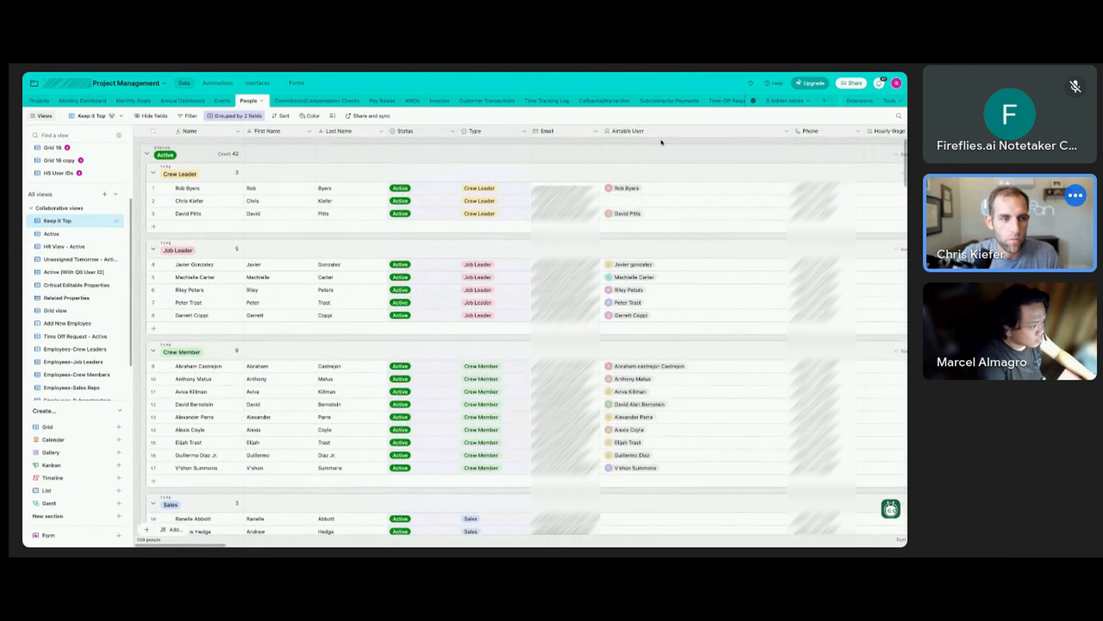
pyautogui.hscroll(10, 661, 142)
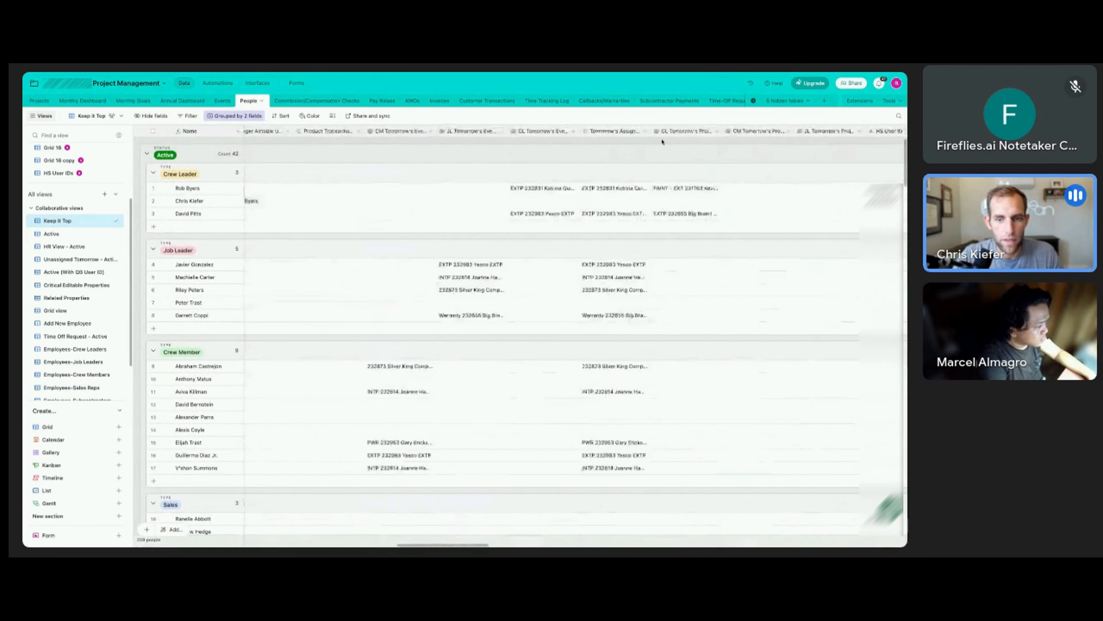
pyautogui.hscroll(15, 662, 141)
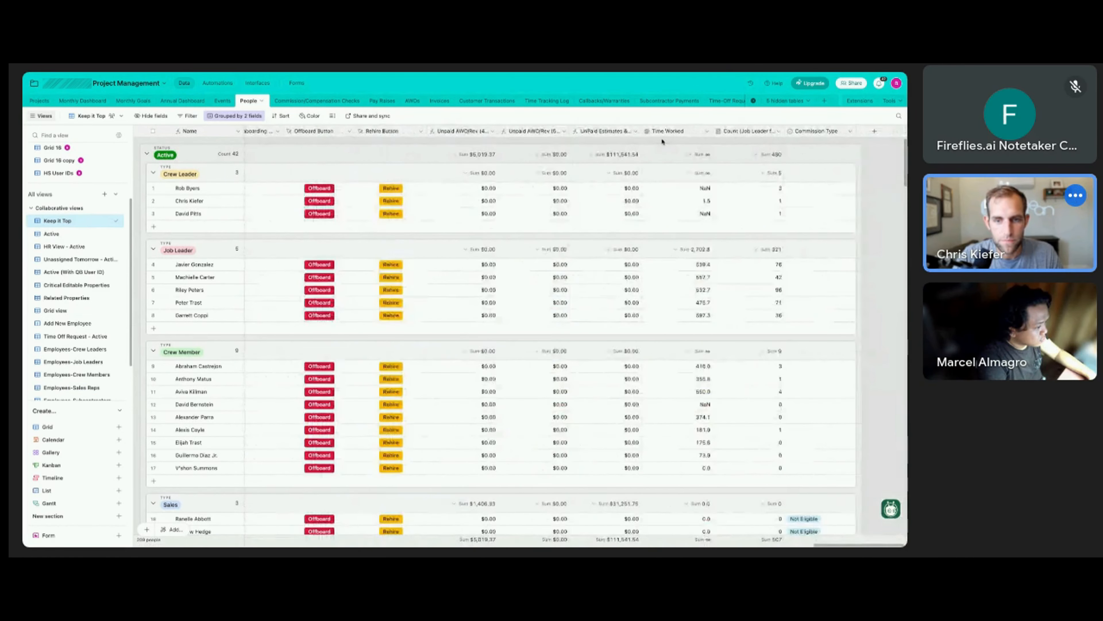
pyautogui.hscroll(2, 662, 141)
pyautogui.click(853, 130)
pyautogui.write('M')
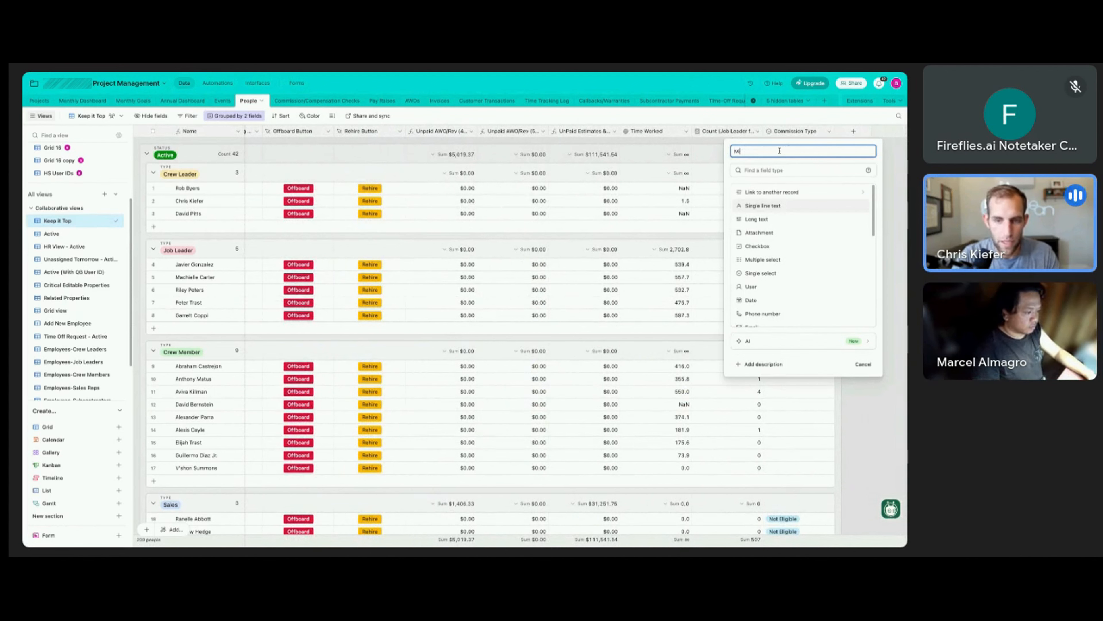
pyautogui.write('ileage Reimb')
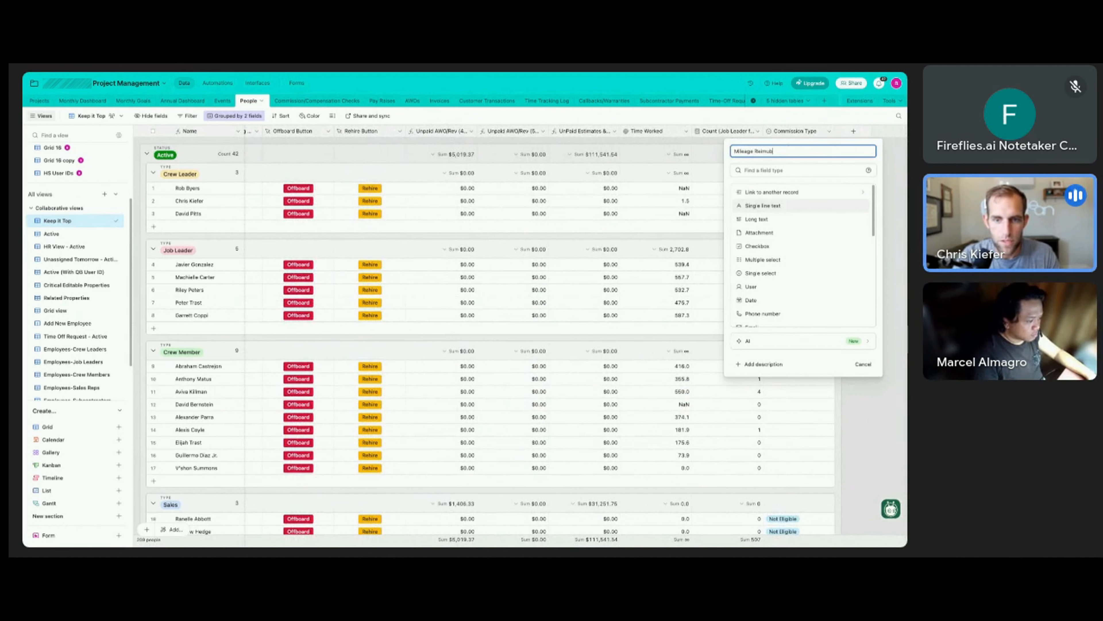
pyautogui.write('ursement Type')
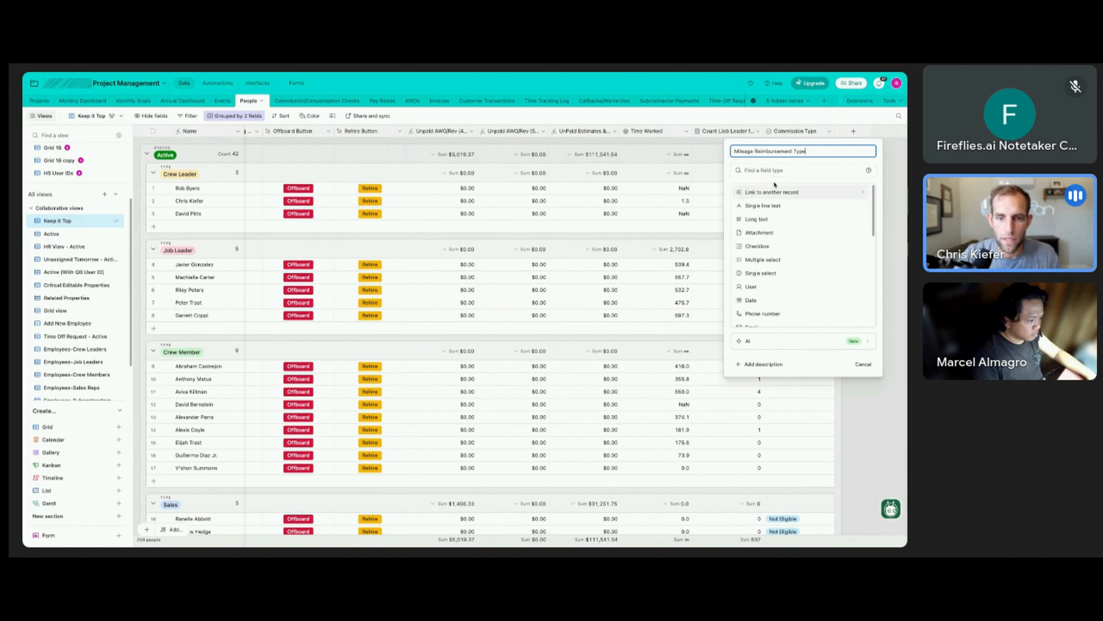
pyautogui.click(771, 172)
pyautogui.write('sele')
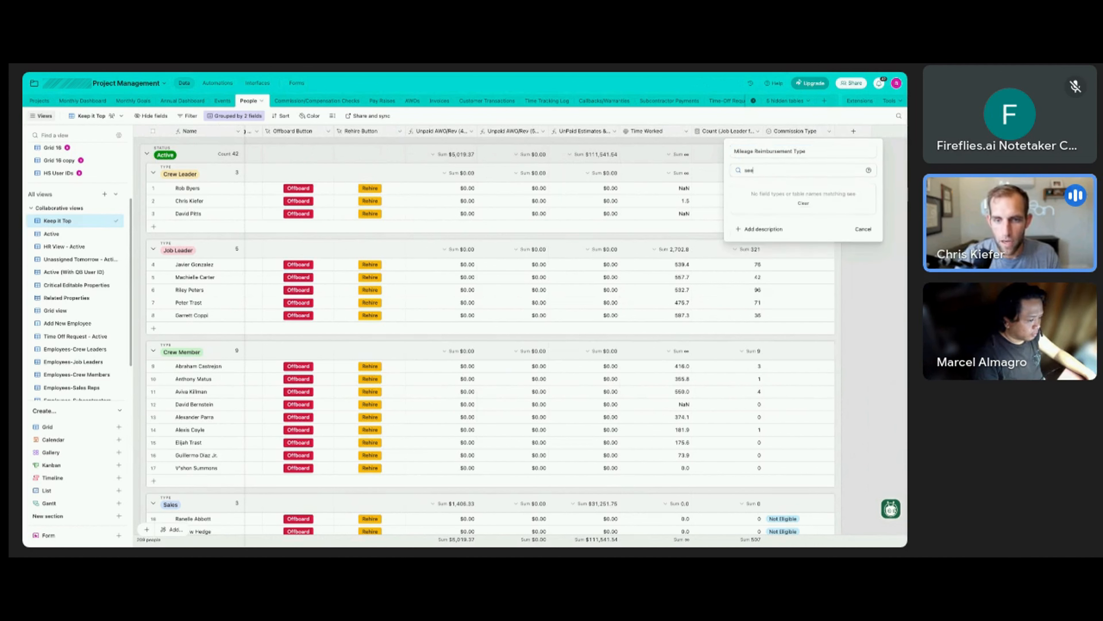
pyautogui.press('Down')
pyautogui.press('Return')
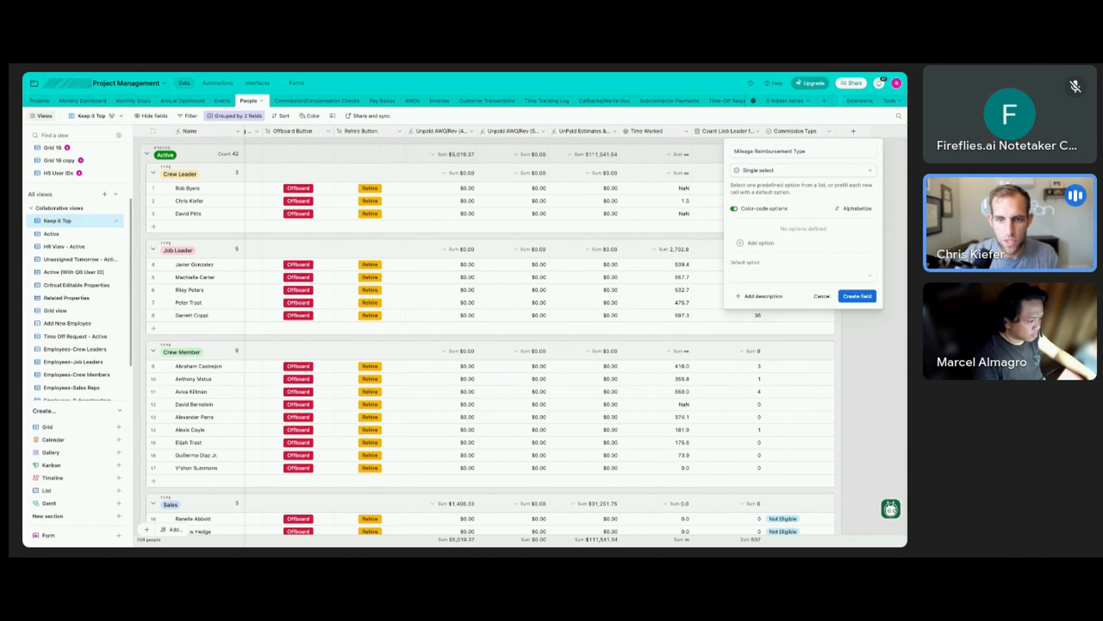
# - Add the options Eligible and Not Eligible, give Not Eligible a different color, and create the field
pyautogui.click(760, 242)
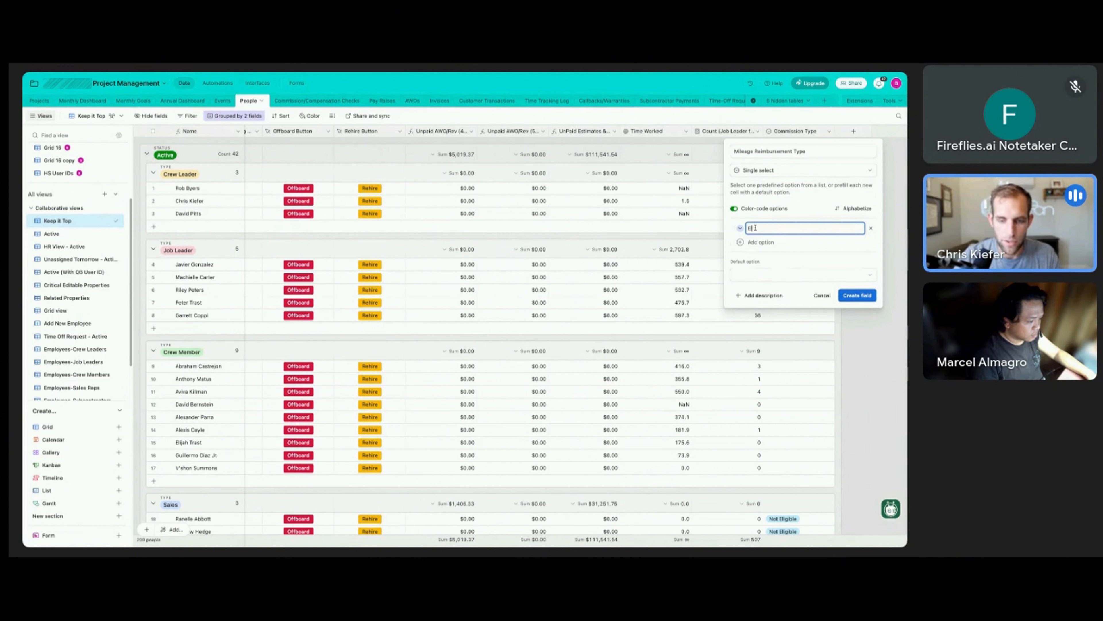
pyautogui.write('Eligible')
pyautogui.press('Return')
pyautogui.write('Not Eligible')
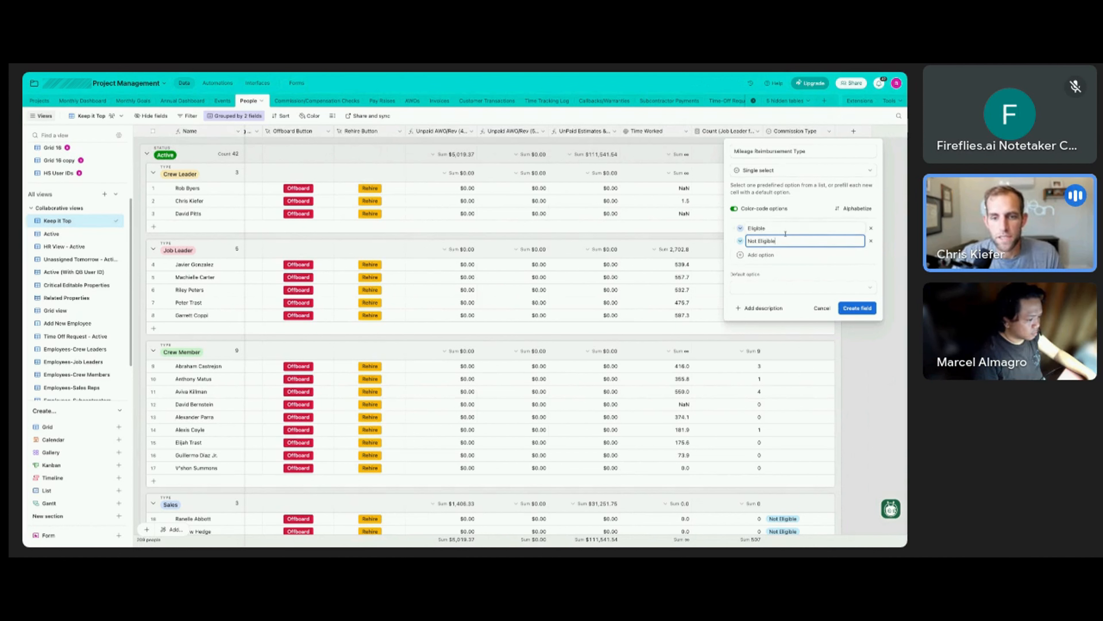
pyautogui.click(740, 241)
pyautogui.click(832, 268)
pyautogui.click(857, 308)
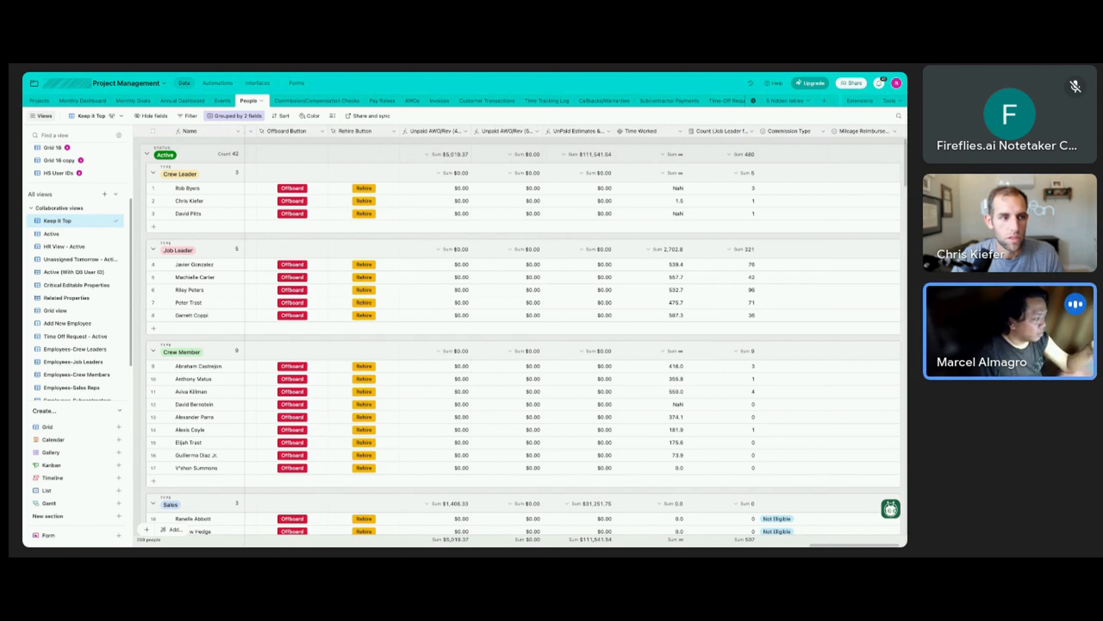
# - Switch to the Miro board and add the sub-bullets Approved and Declined beneath Status under Ledger Type: Accrual
pyautogui.hotkey('ctrl', 'Tab')
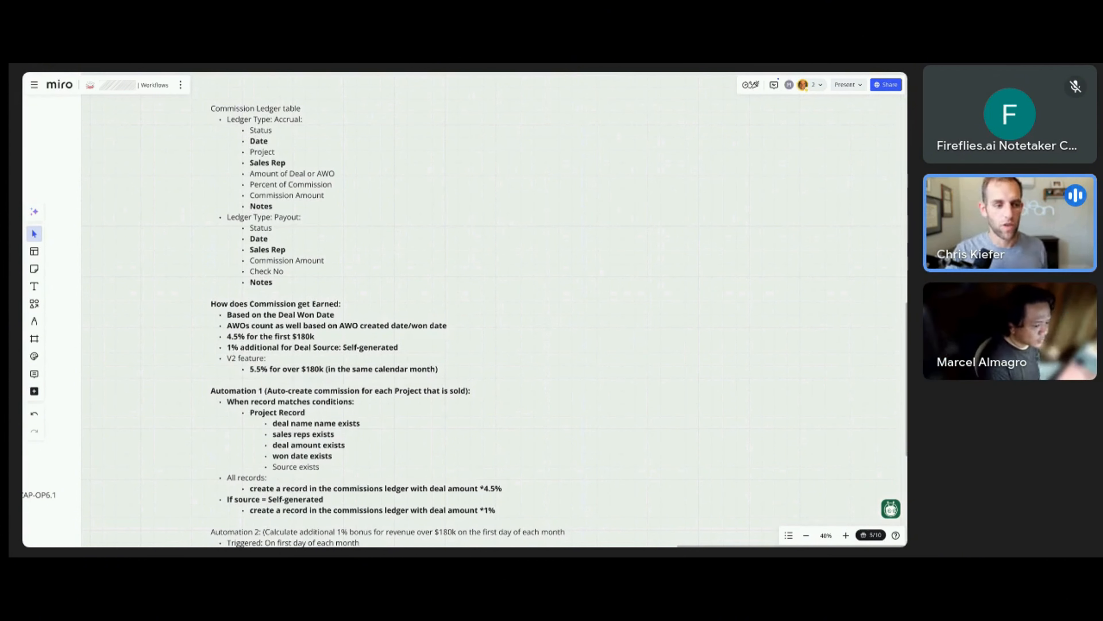
pyautogui.click(272, 134)
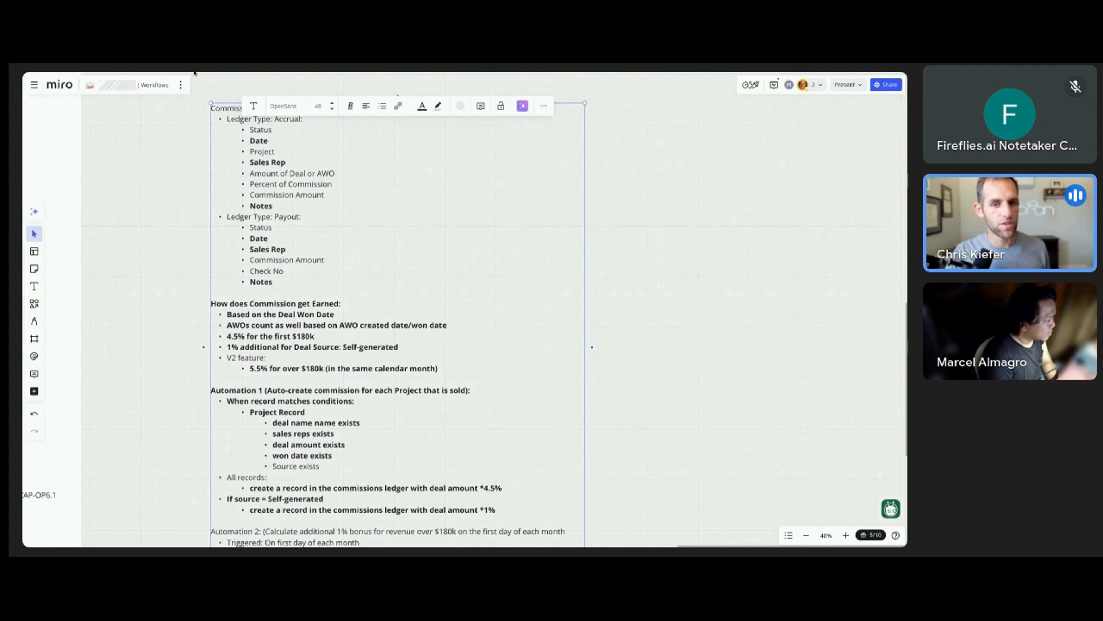
pyautogui.press('Return')
pyautogui.press('Tab')
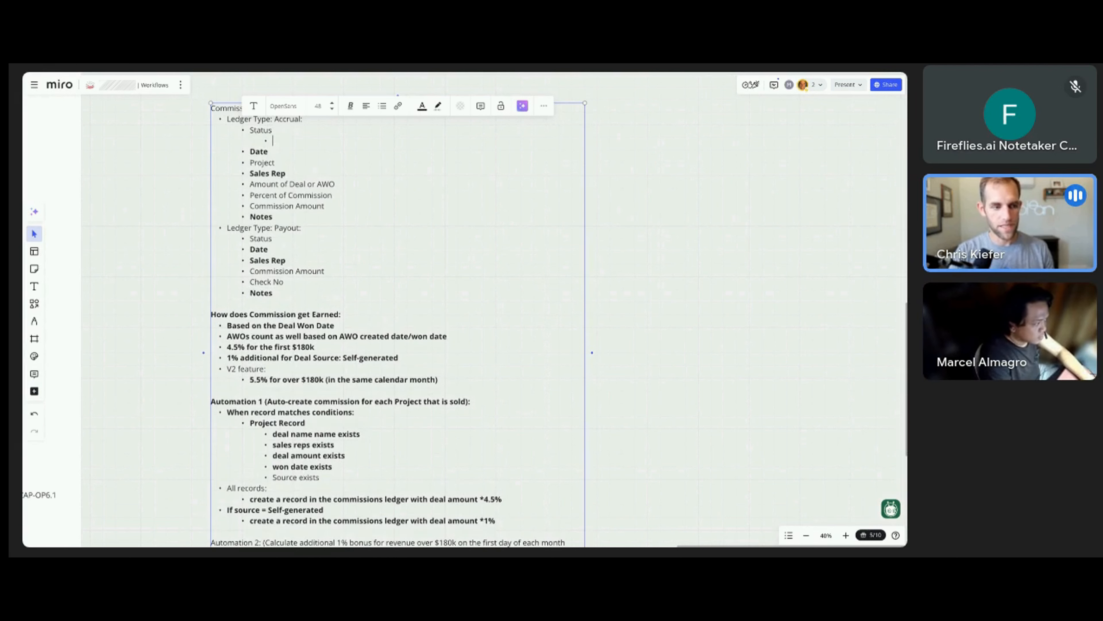
pyautogui.scroll(-5, 321, 346)
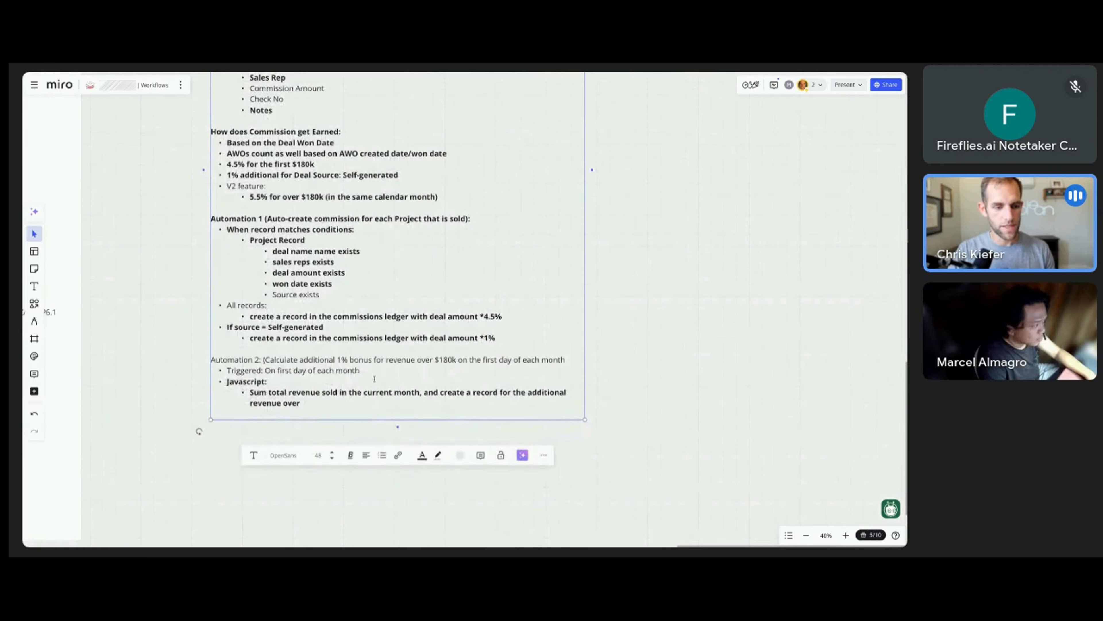
pyautogui.moveTo(369, 372); pyautogui.dragTo(264, 360)
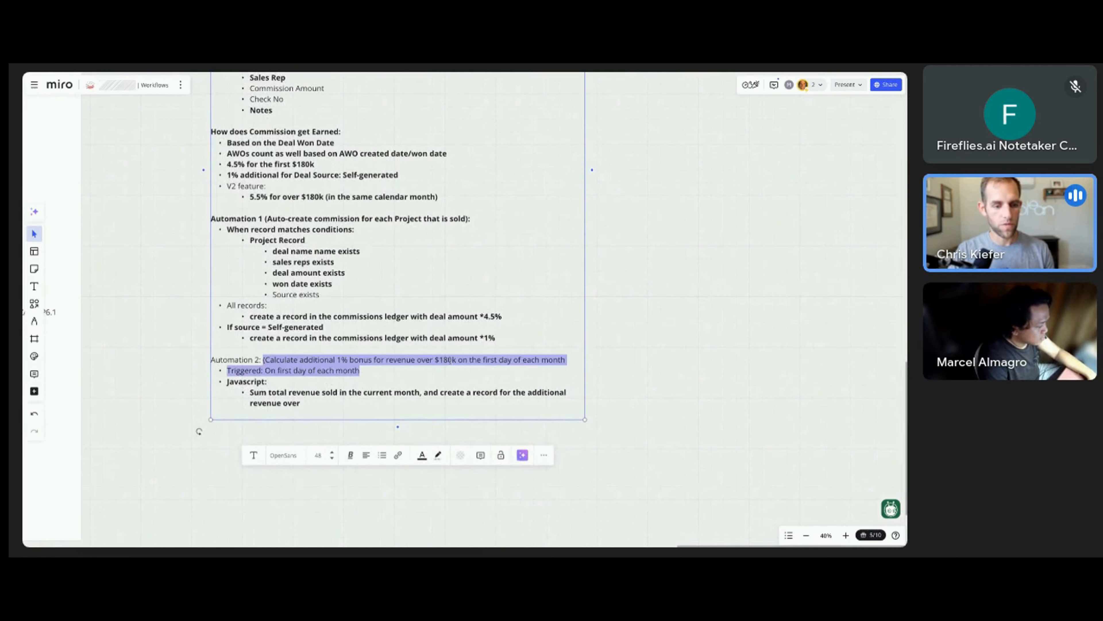
pyautogui.scroll(7, 455, 360)
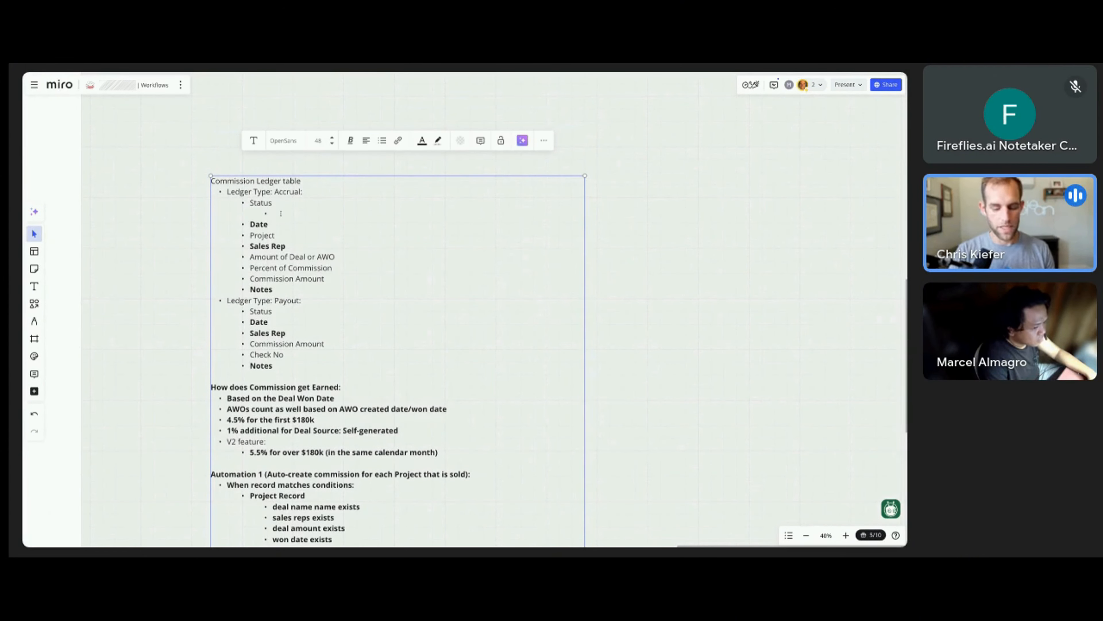
pyautogui.write('Approved')
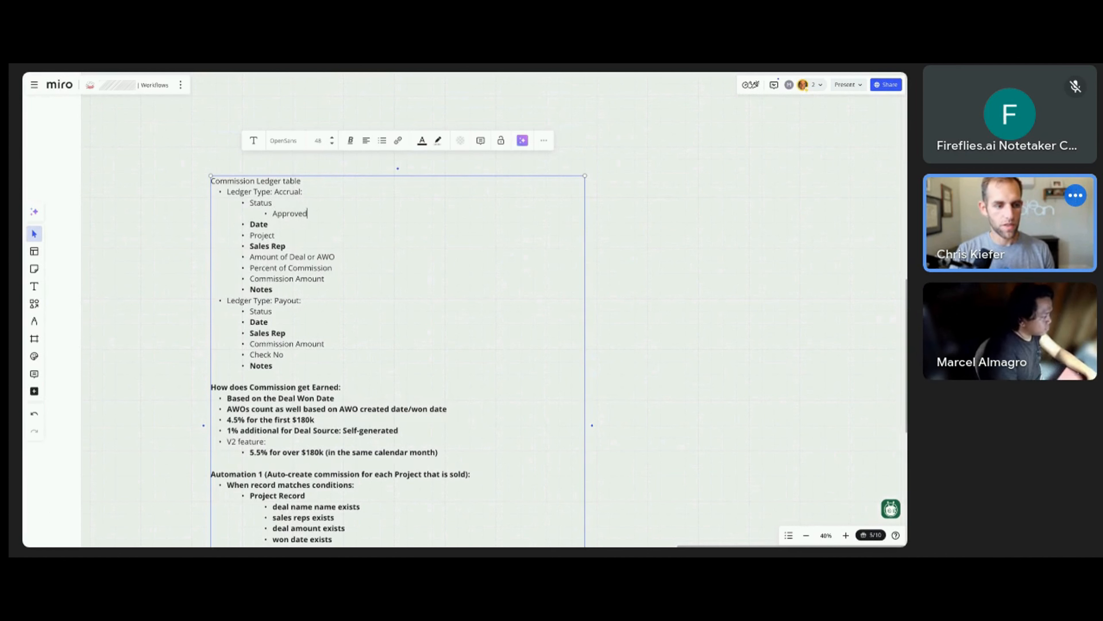
pyautogui.press('Return')
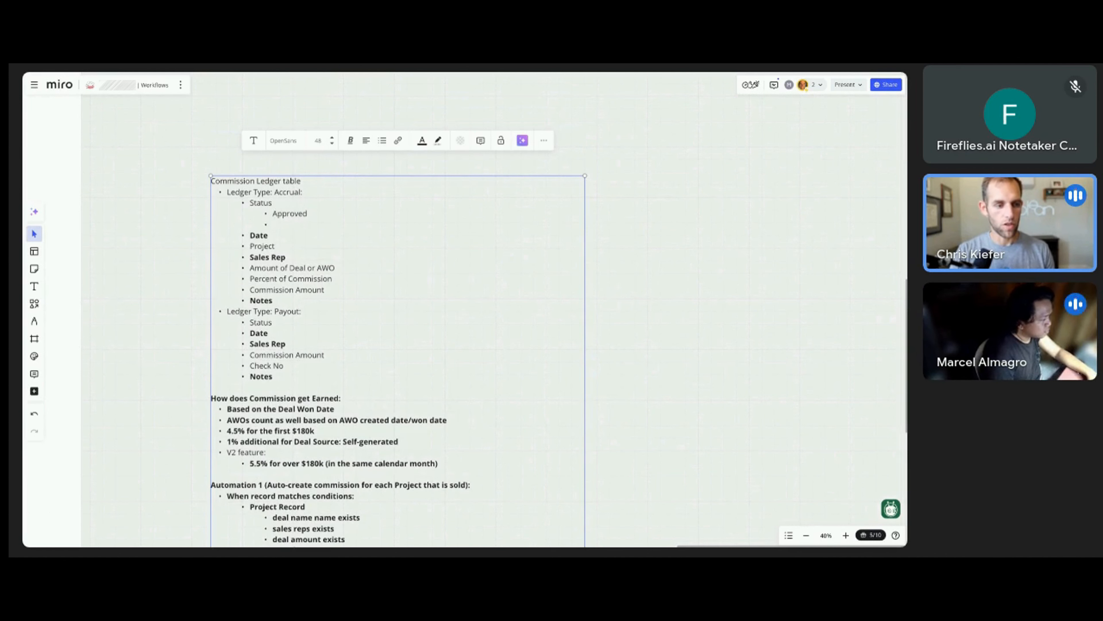
pyautogui.write('Declined')
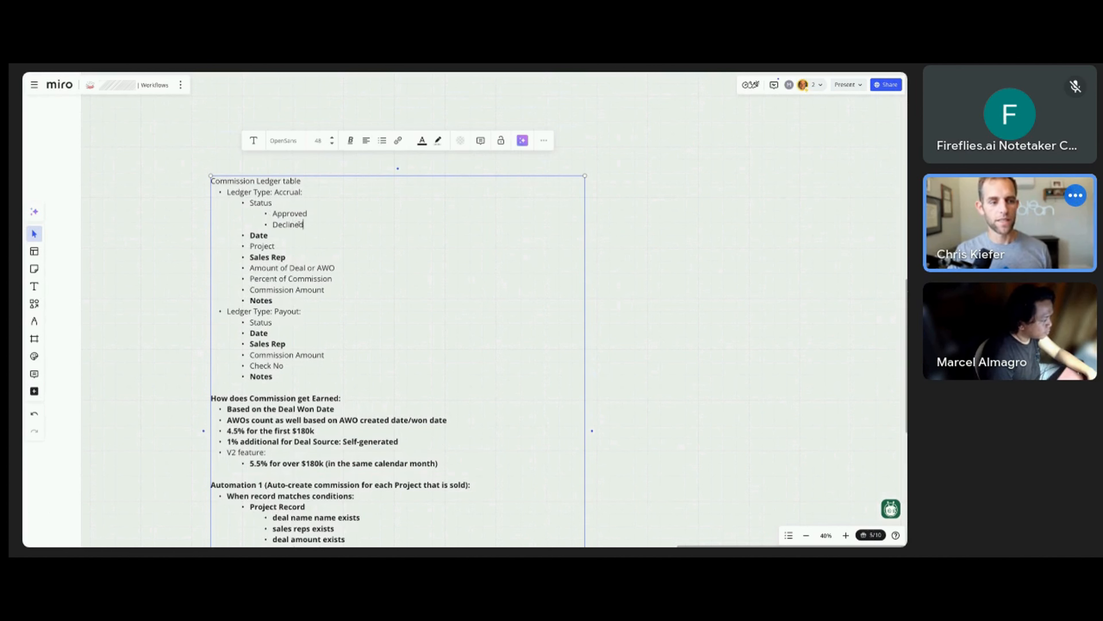
# - Append "(default)" to the Approved bullet under the Accrual ledger type's Status
pyautogui.moveTo(309, 214); pyautogui.dragTo(272, 213)
pyautogui.click(311, 214)
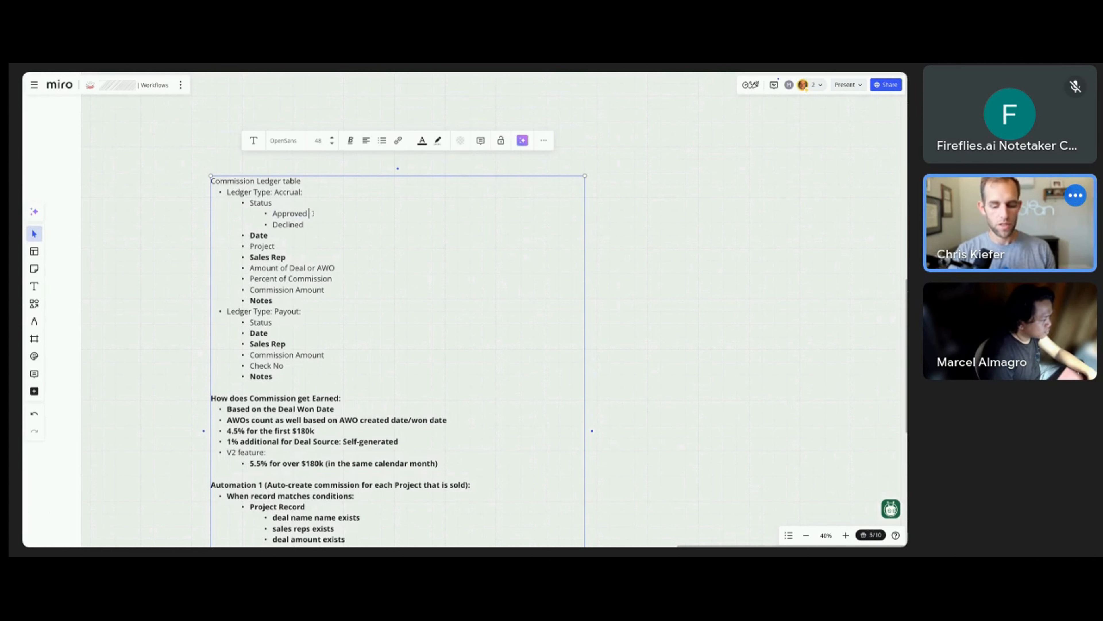
pyautogui.write('(default)')
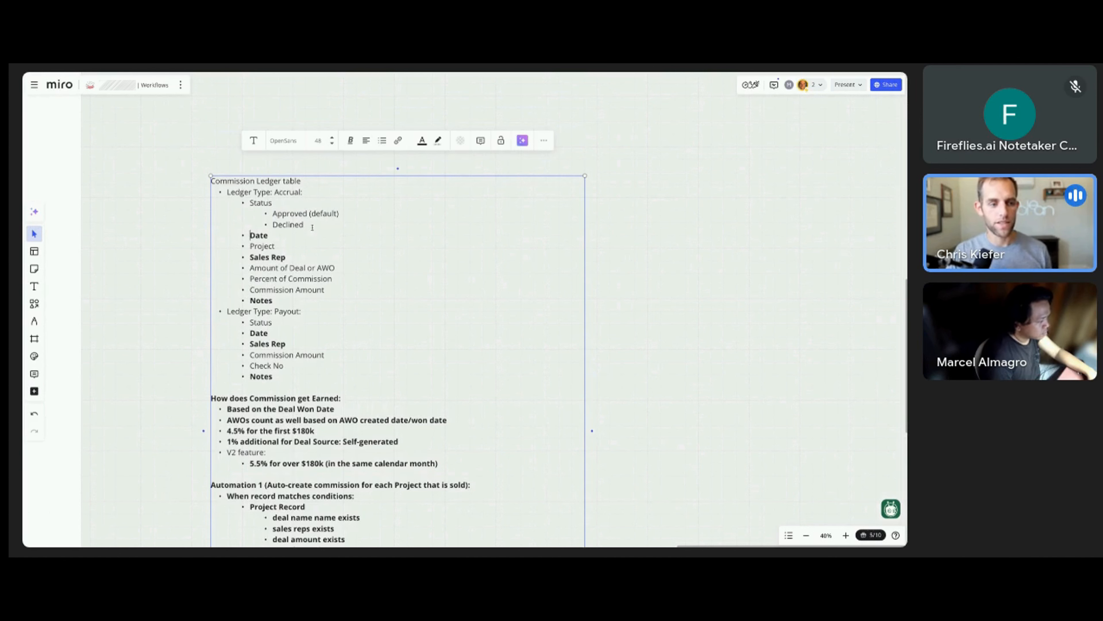
pyautogui.click(312, 226)
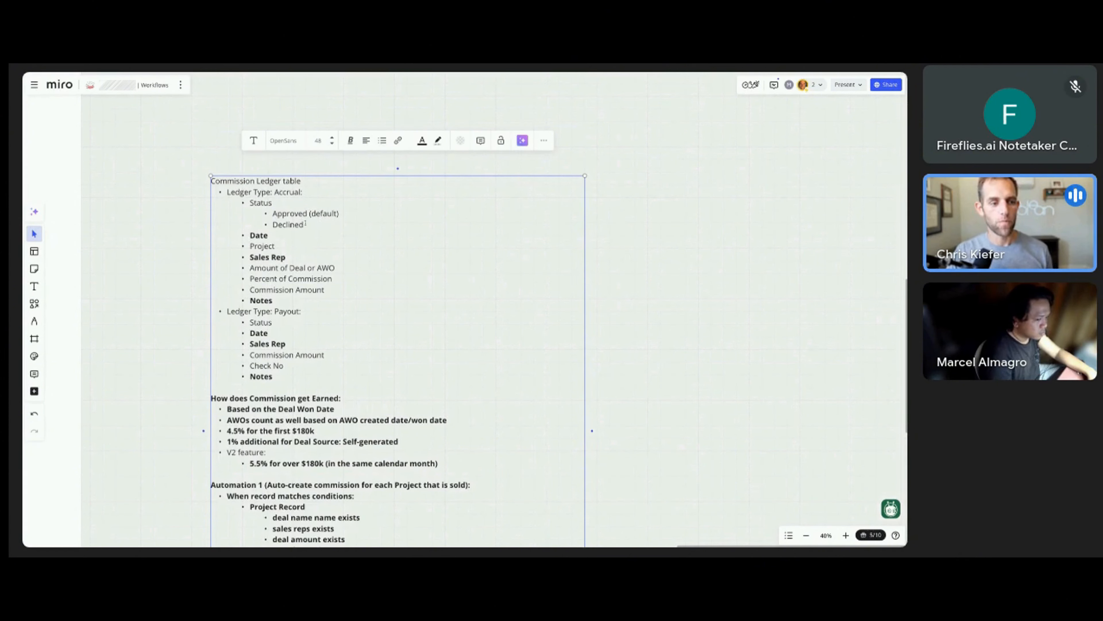